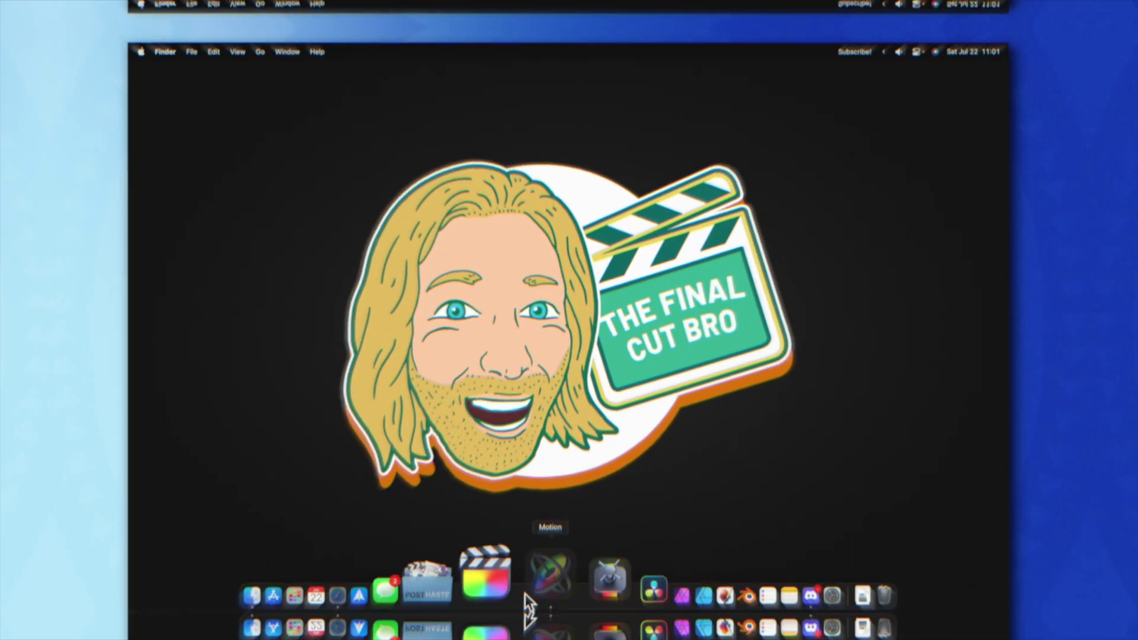
- Open Motion and create a new blank Final Cut Title project
left_click(525, 594)
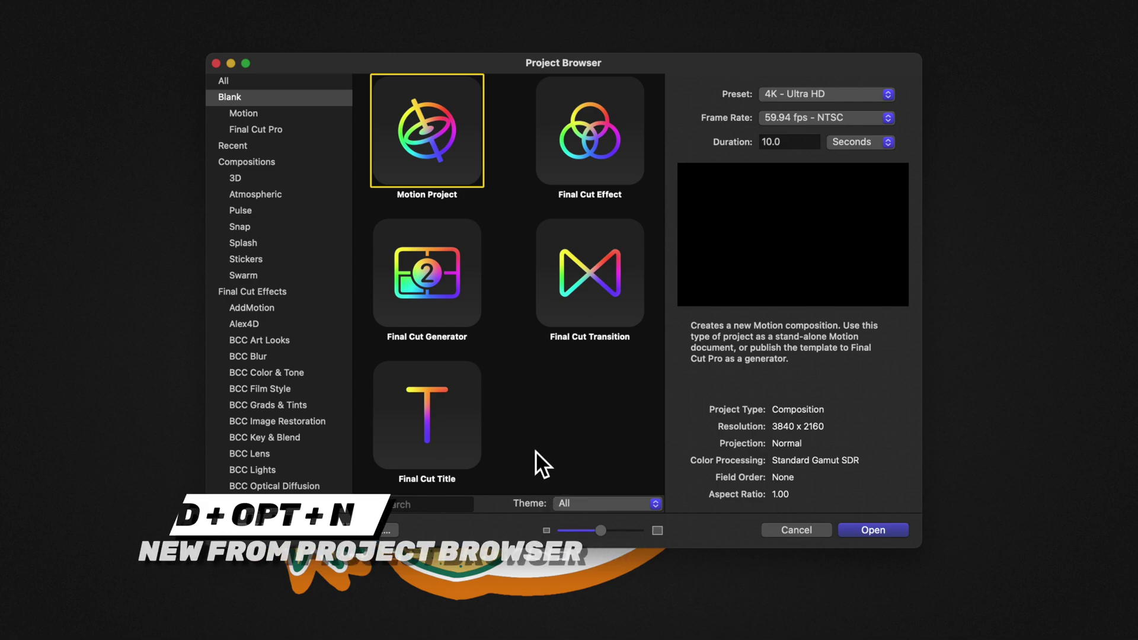
left_click(467, 417)
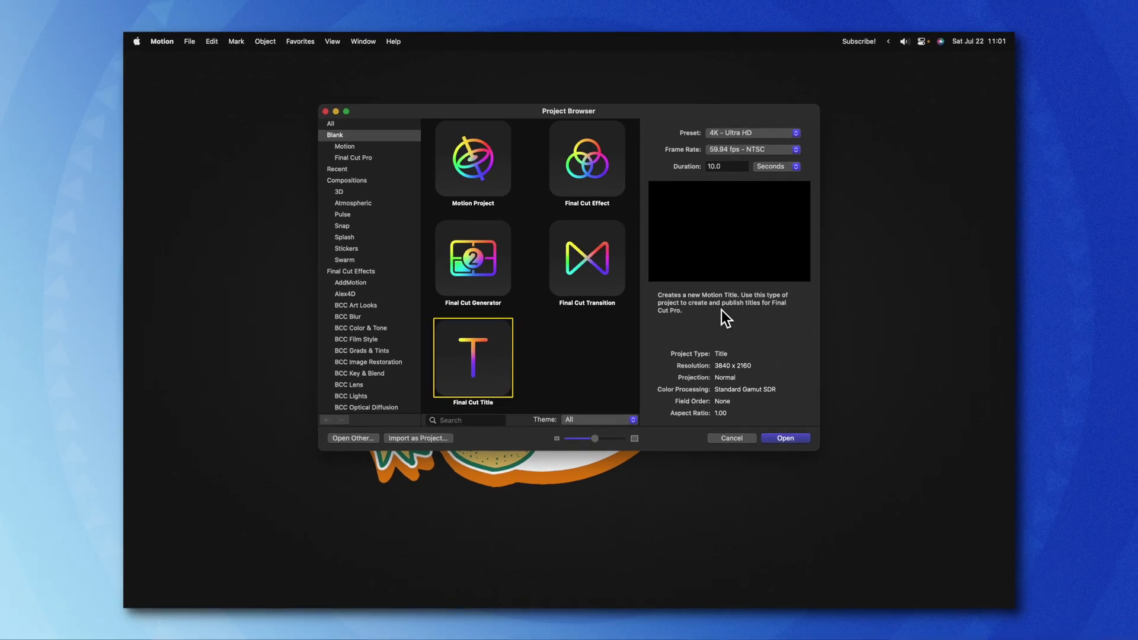
left_click(777, 436)
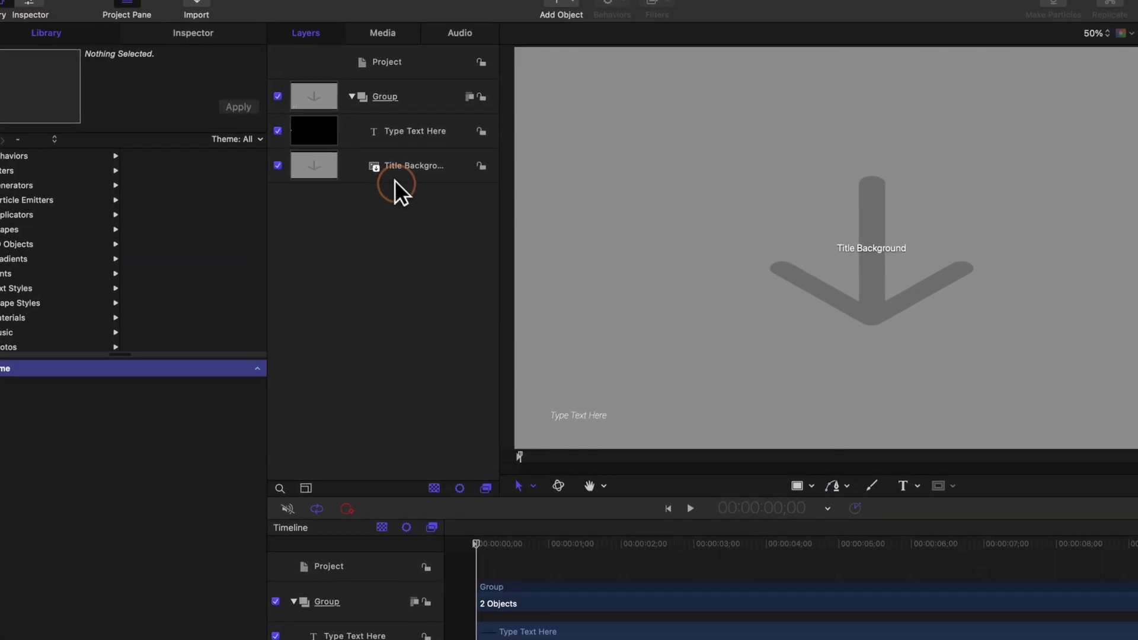
- Delete the default Type Text Here and Title Background layers from the group
left_click(420, 189)
left_click(400, 140, "shift")
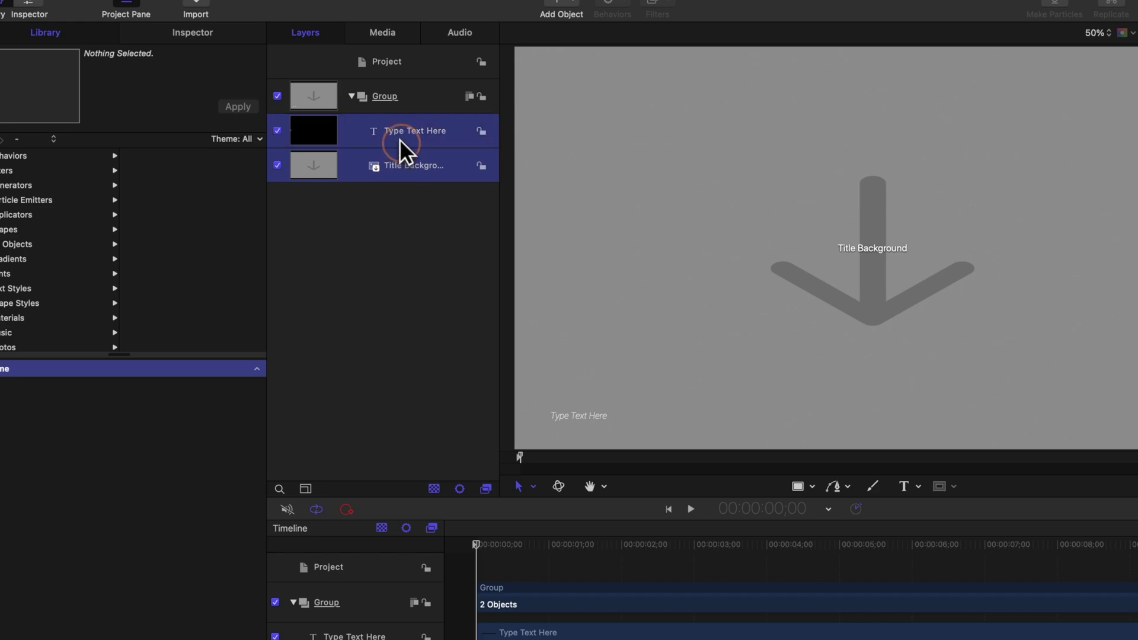
key("Delete")
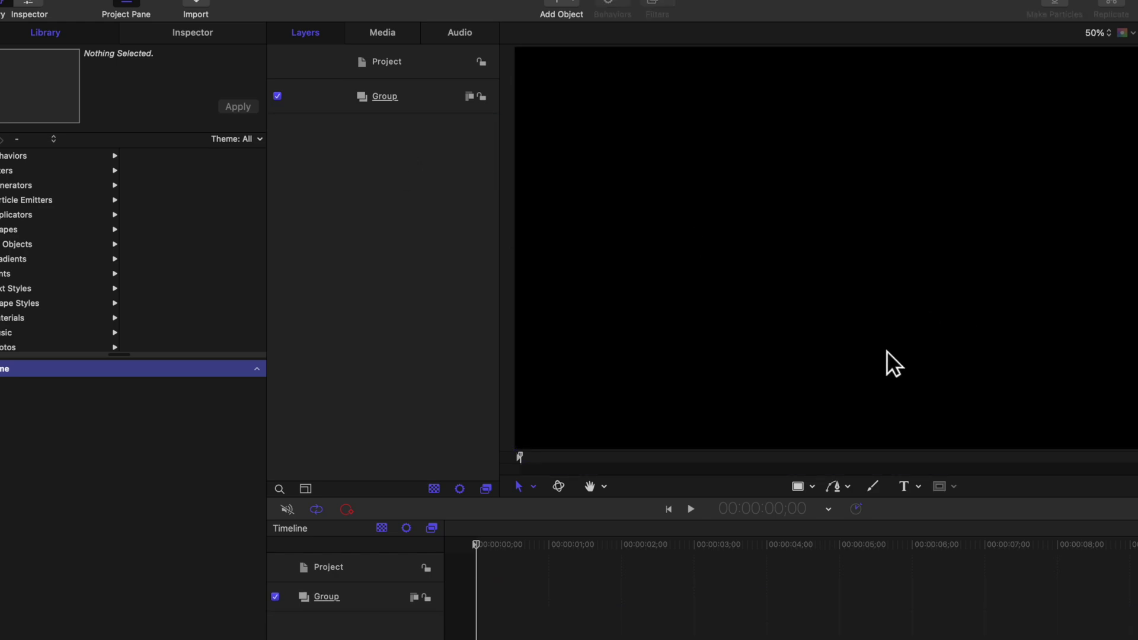
- Draw a horizontal straight line across the middle part of the canvas with the Line tool
left_click(811, 487)
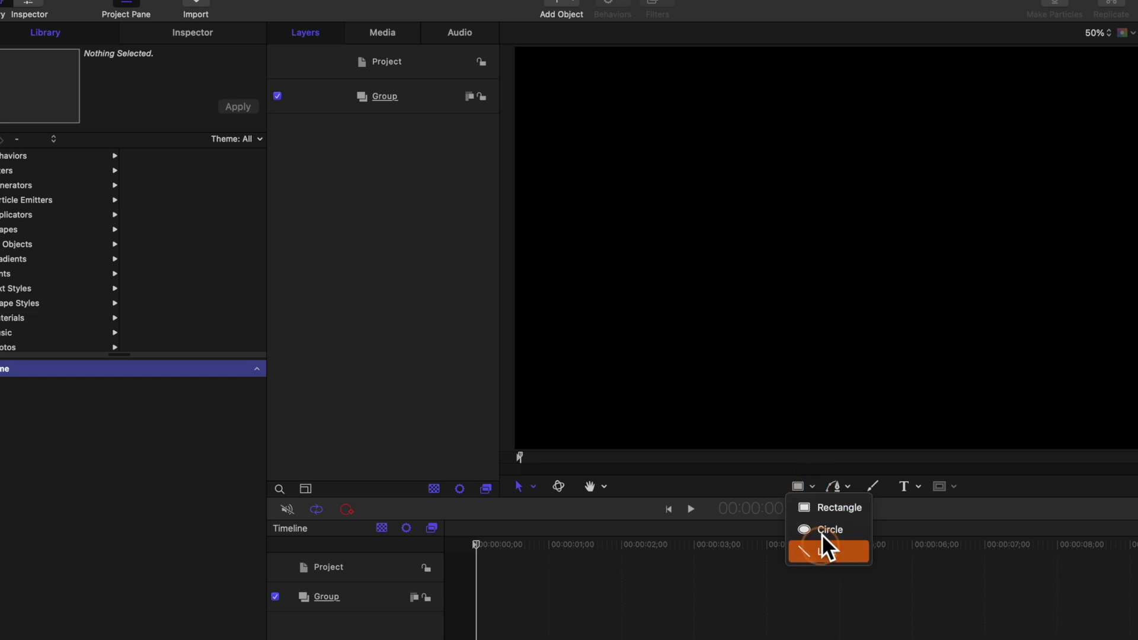
left_click(826, 551)
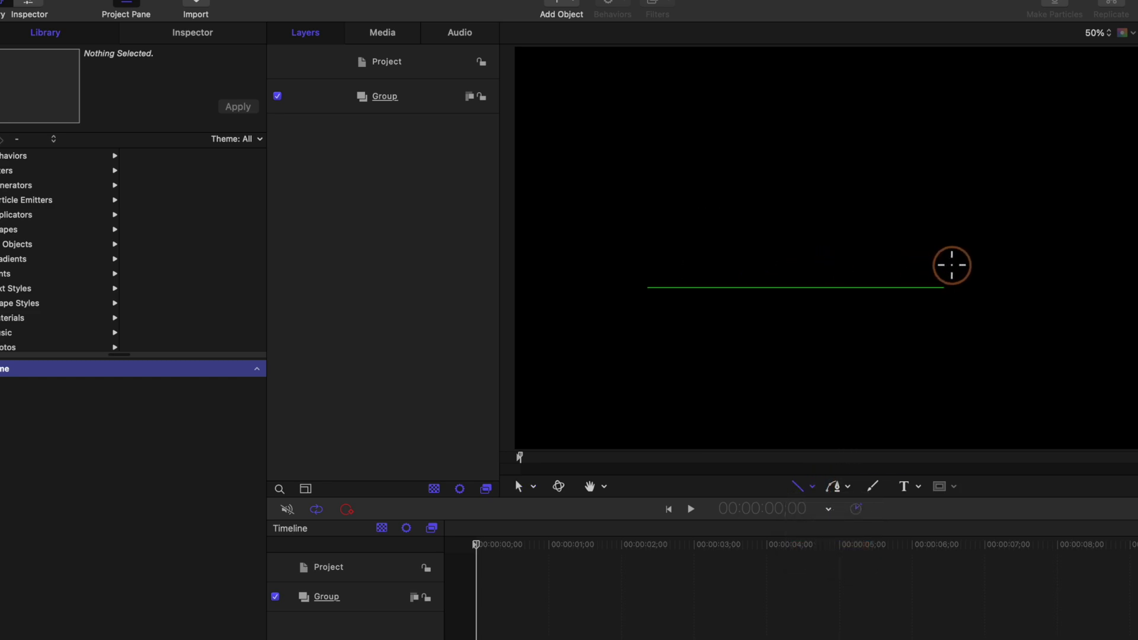
left_click_drag(1040, 256, 1084, 256)
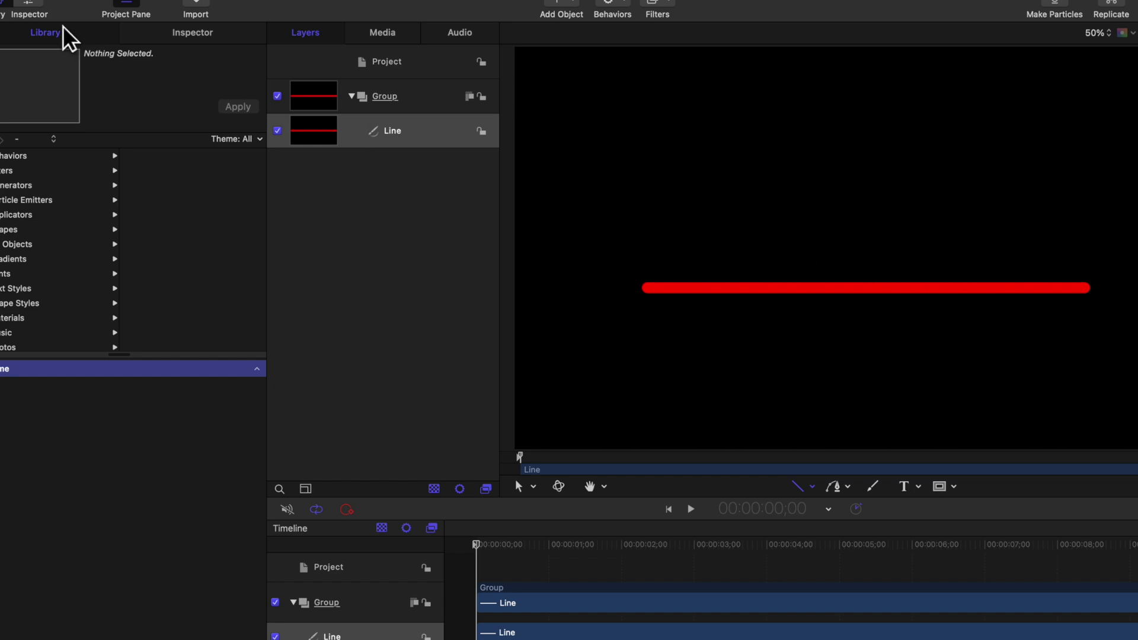
- Reset the line's Position parameter to centre it on the canvas
left_click(198, 33)
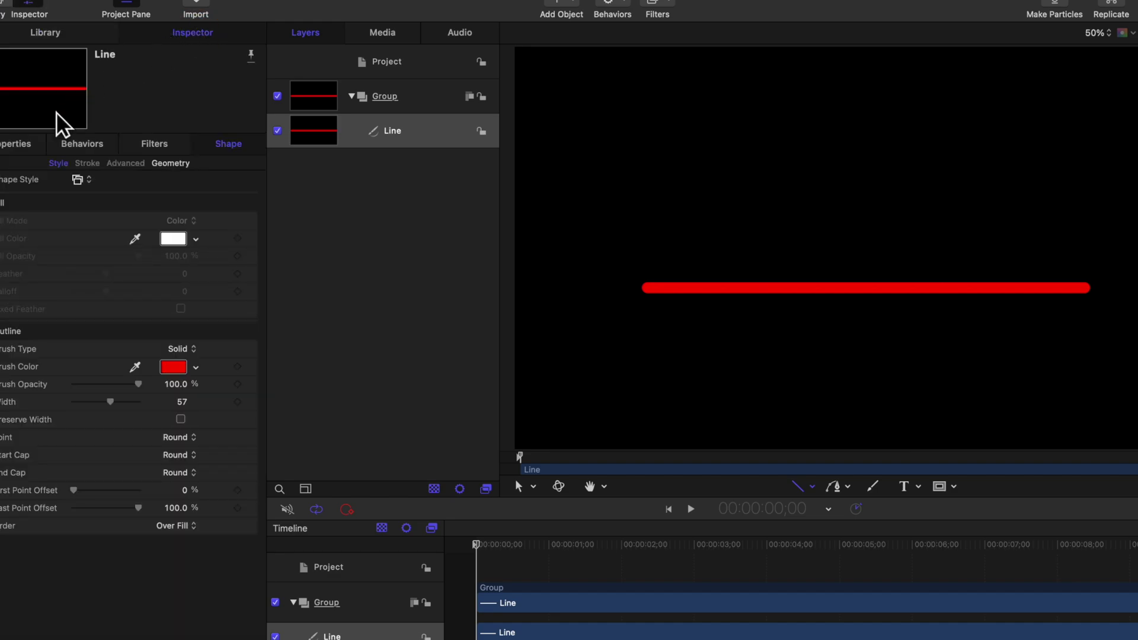
left_click(13, 144)
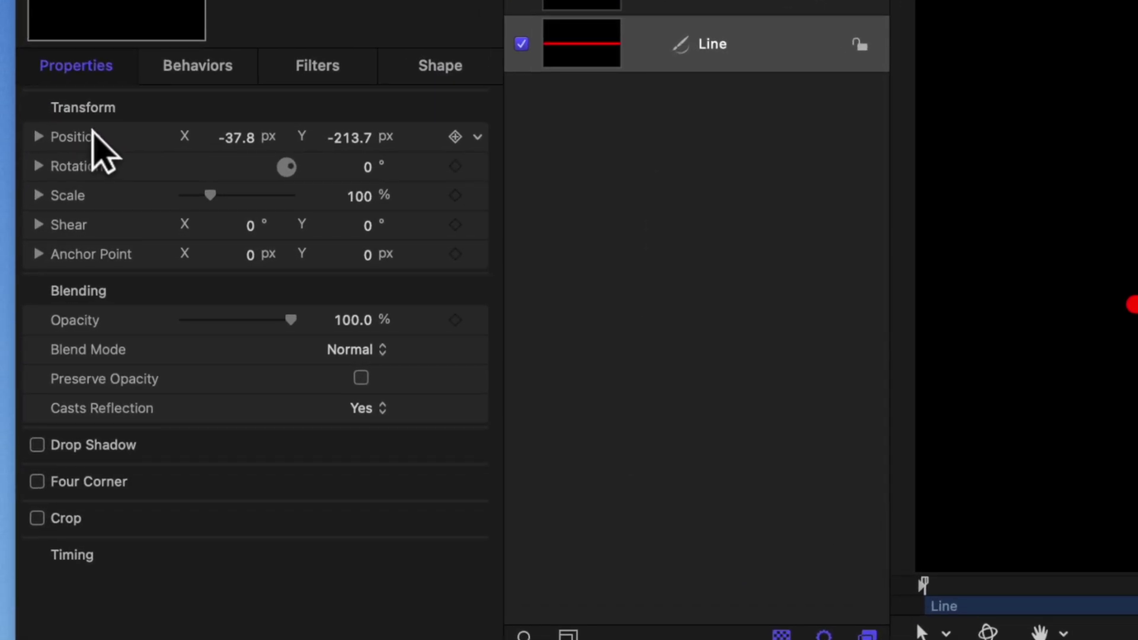
left_click(477, 137)
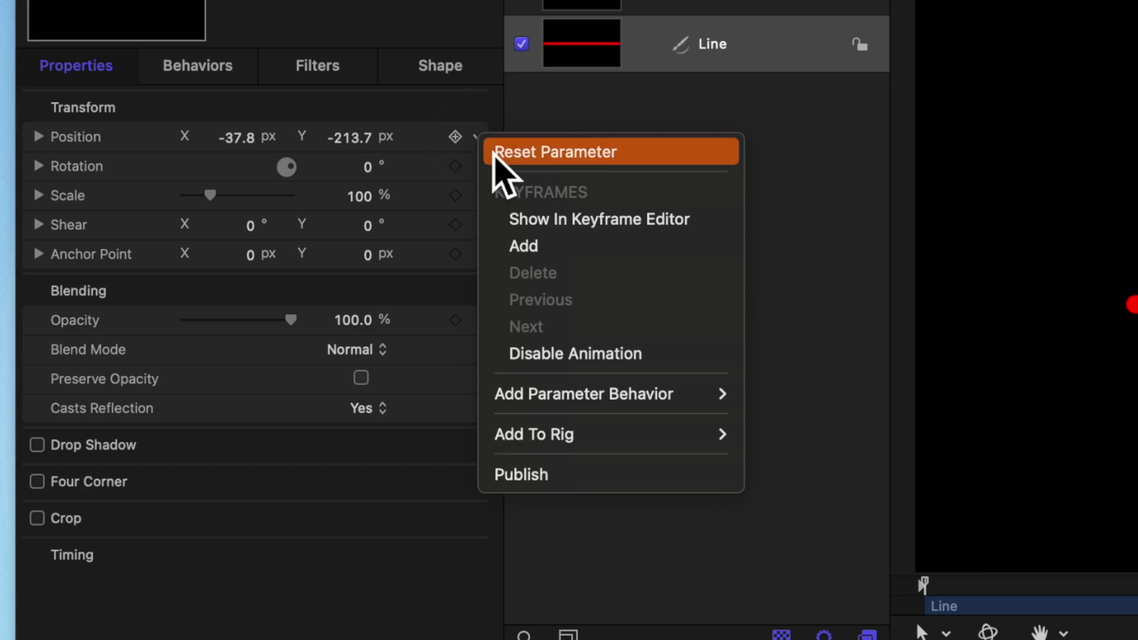
left_click(495, 153)
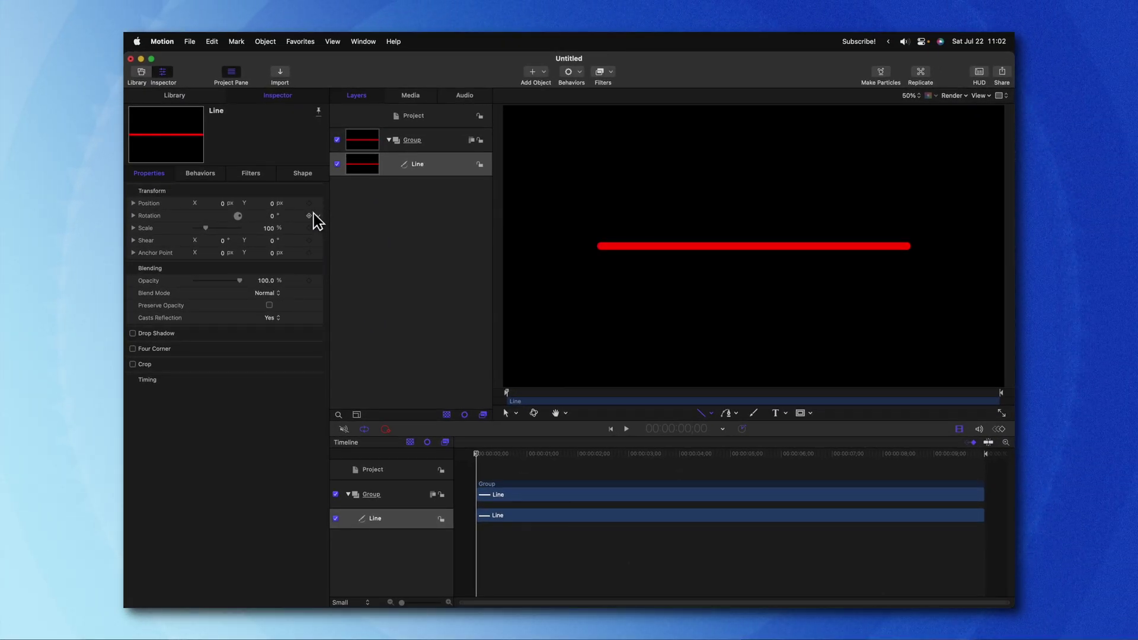
- Change the line's outline brush color to orange and set its width to 87
left_click(303, 173)
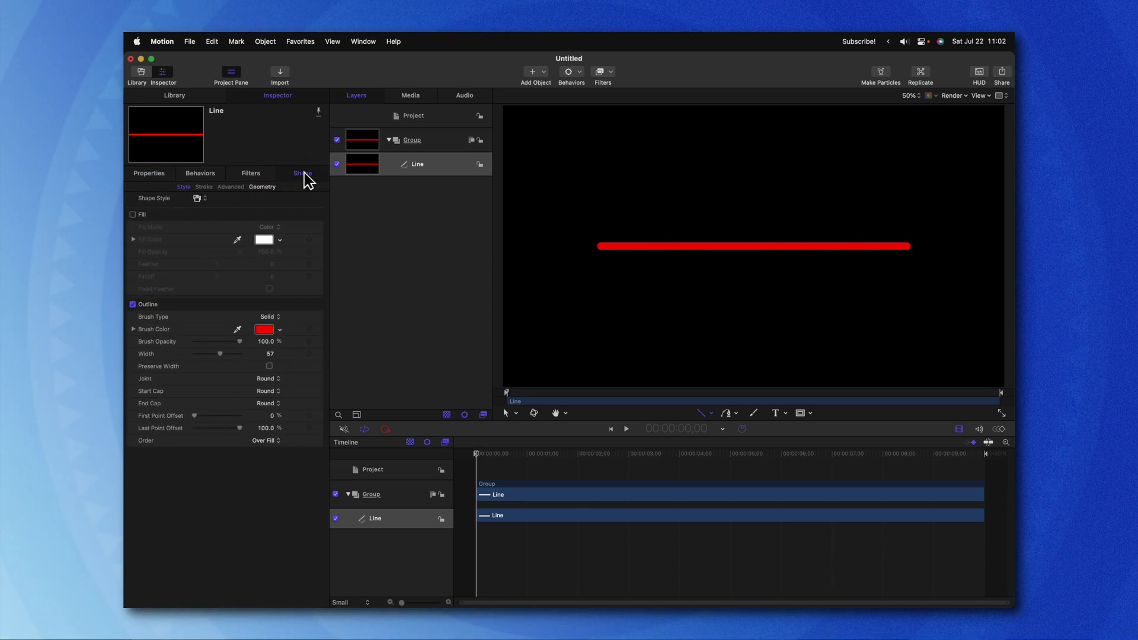
left_click(269, 329)
left_click(355, 328)
left_click(222, 355)
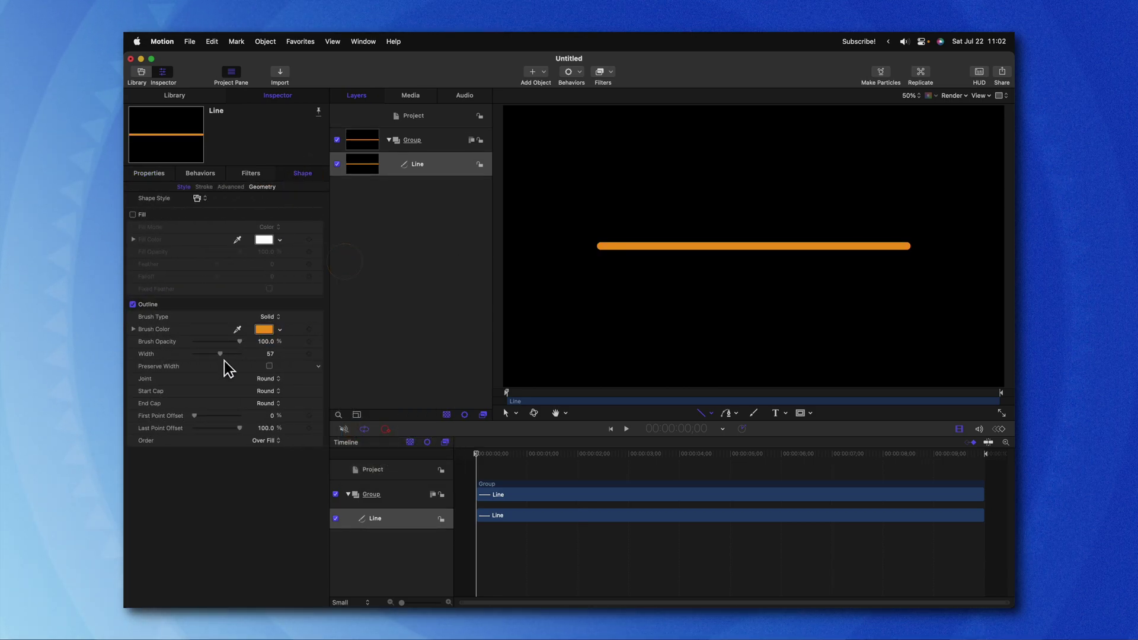
left_click_drag(221, 354, 233, 354)
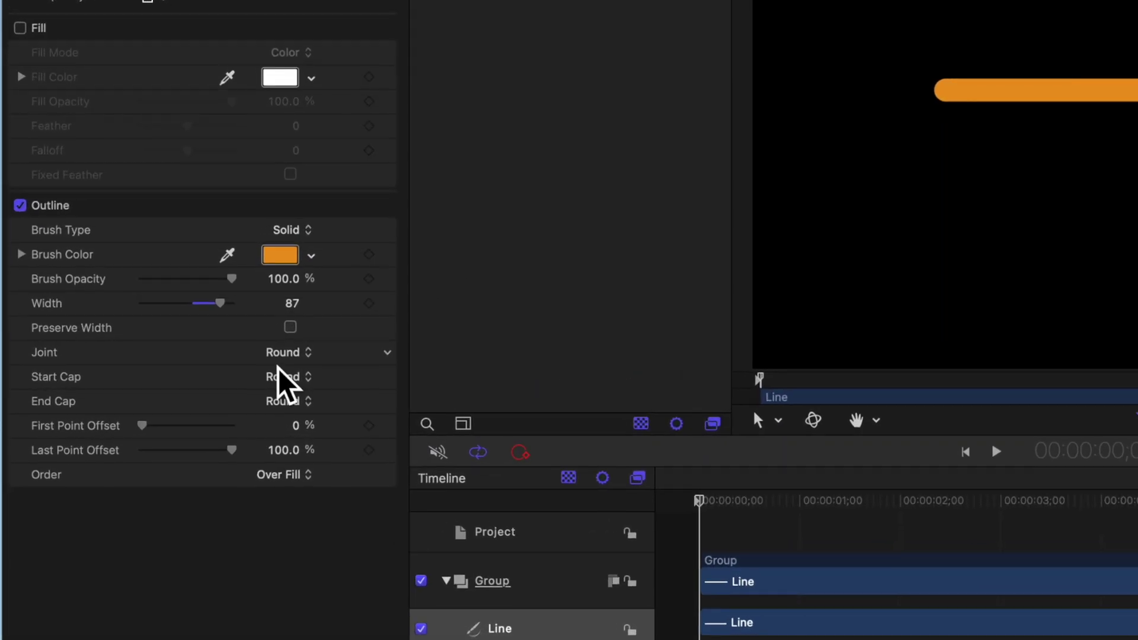
- Set both the start cap and the end cap of the line to None
left_click(284, 379)
left_click(287, 333)
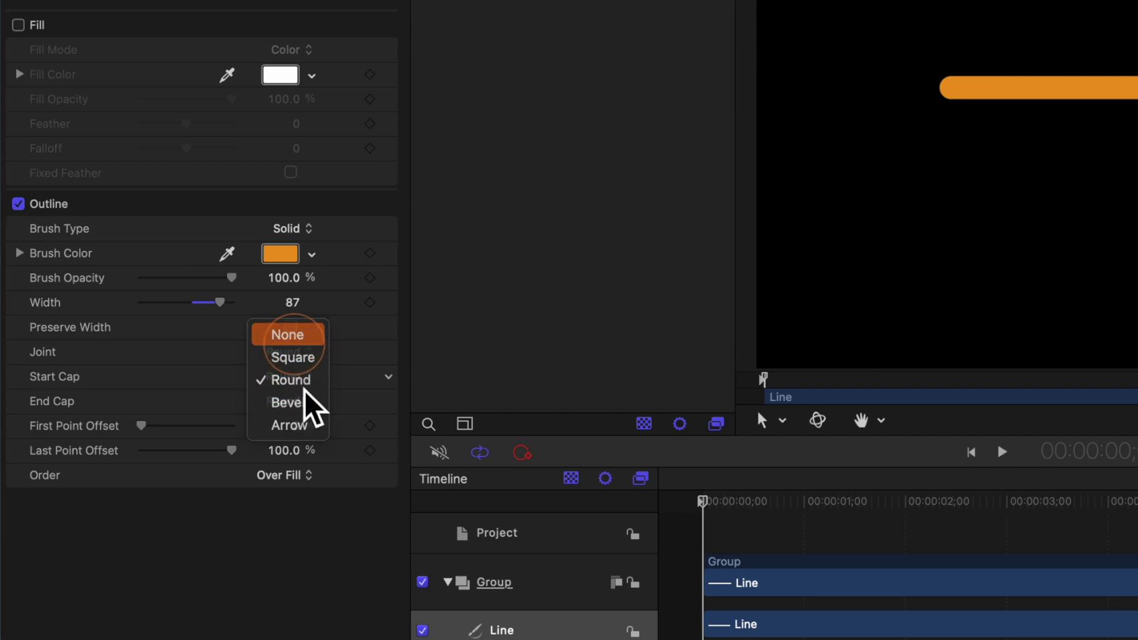
left_click(308, 401)
left_click(294, 361)
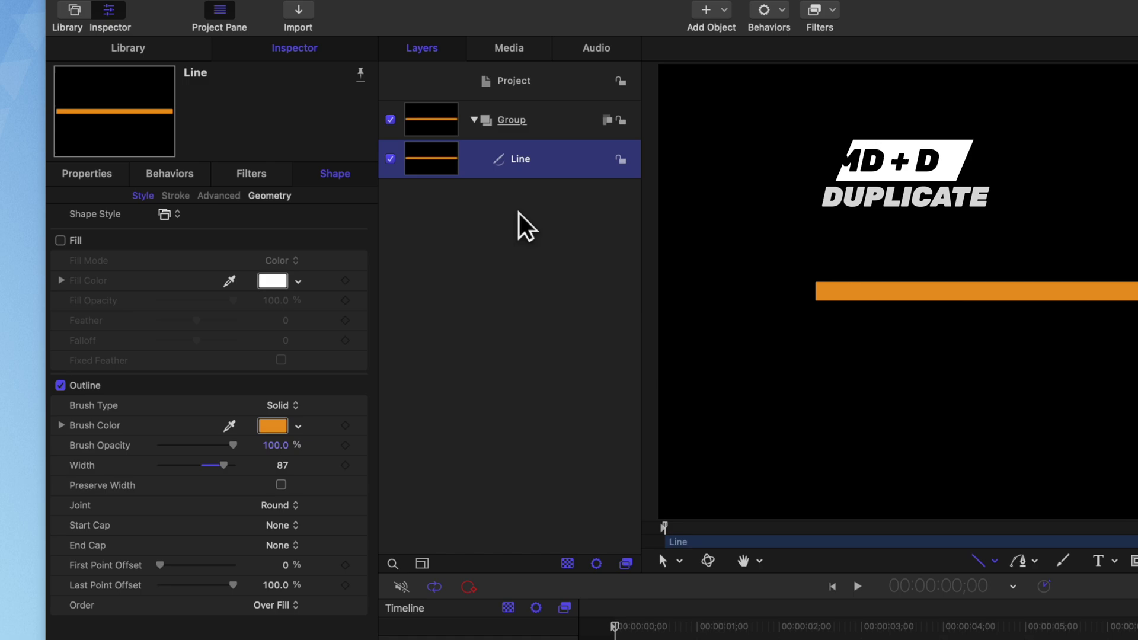
- Duplicate the line beneath the original and make the copy's brush color dark gray at 11% grayscale brightness
key("super+d")
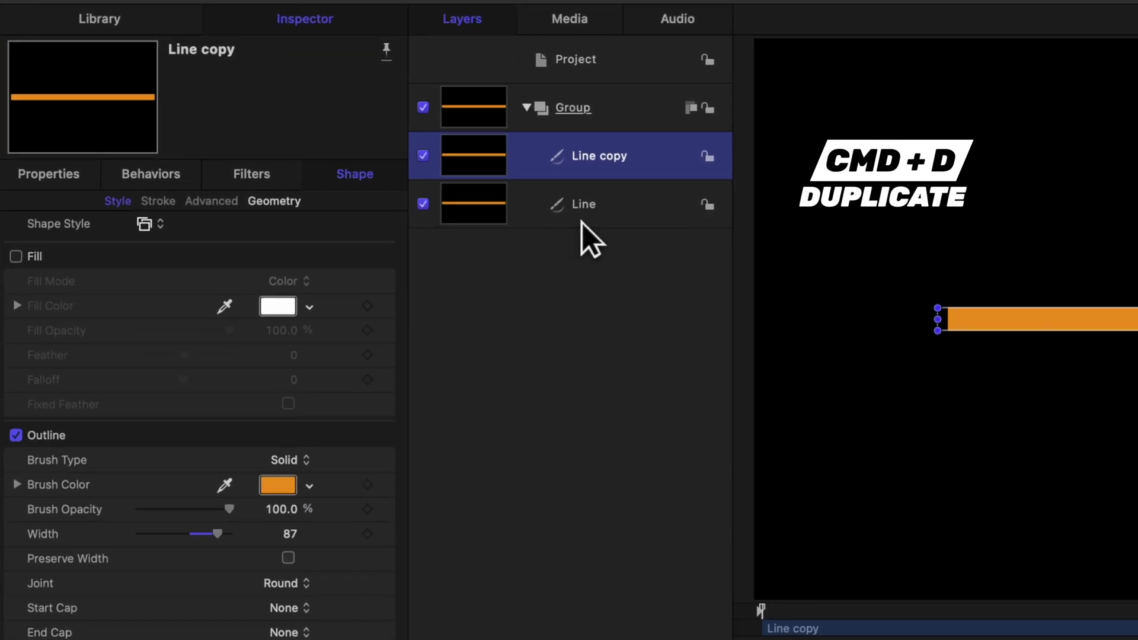
key("super+bracketleft")
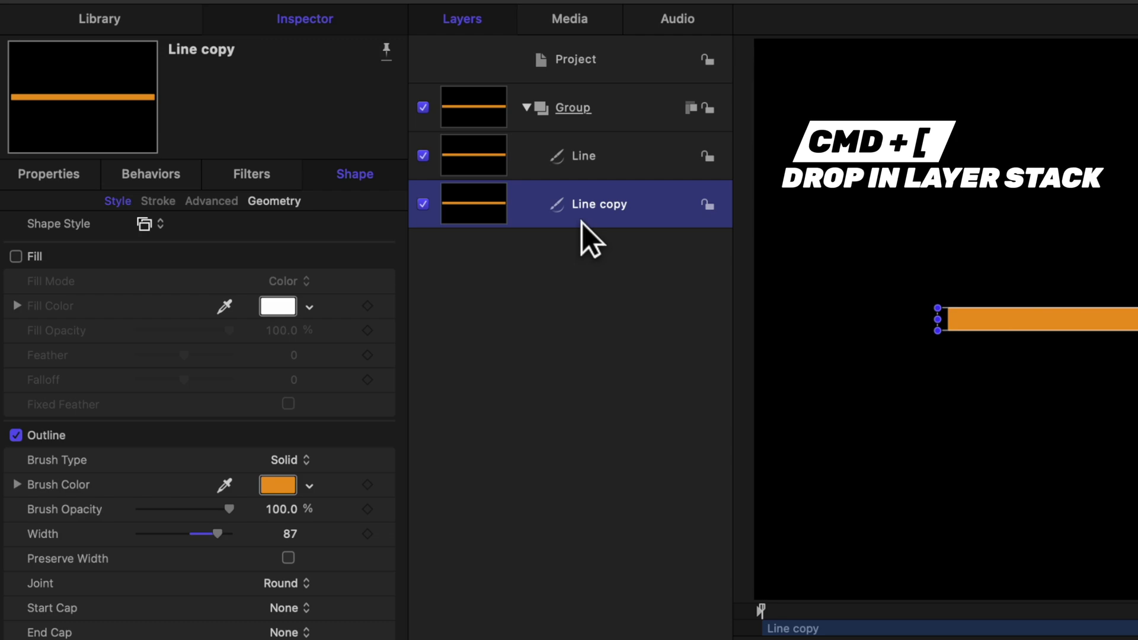
left_click(278, 484)
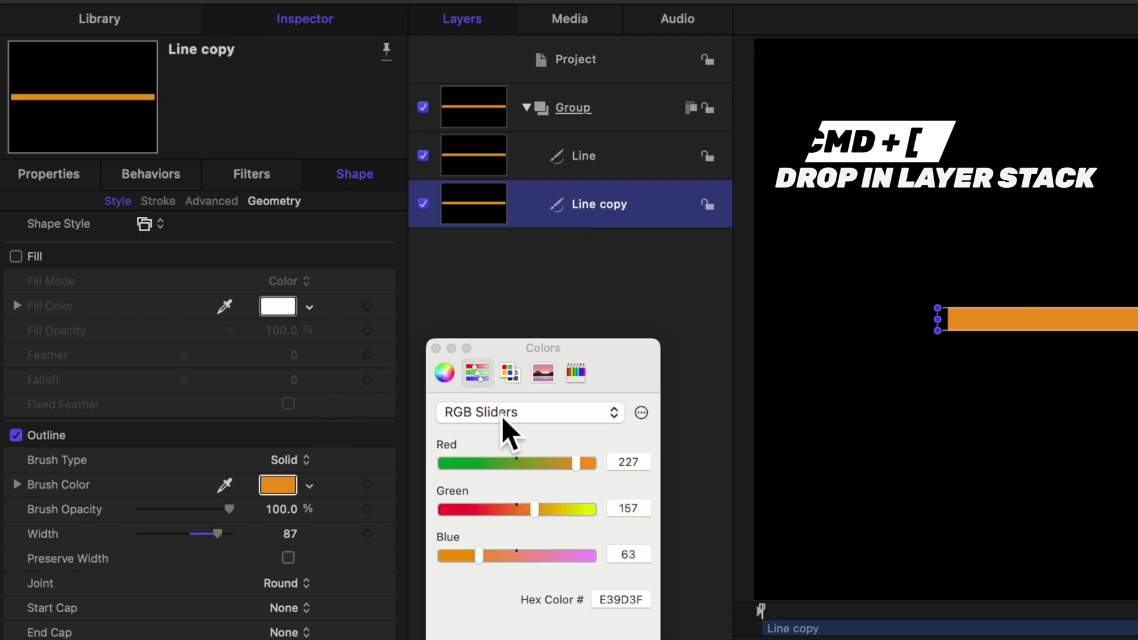
left_click(507, 414)
left_click(507, 398)
left_click_drag(521, 462, 456, 460)
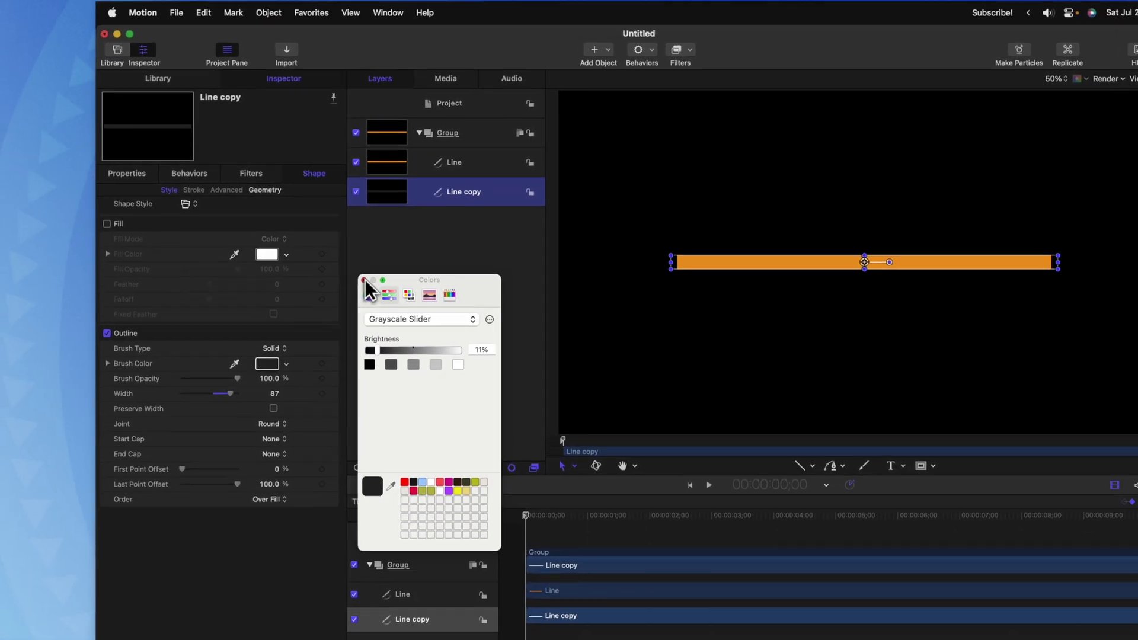
left_click(364, 280)
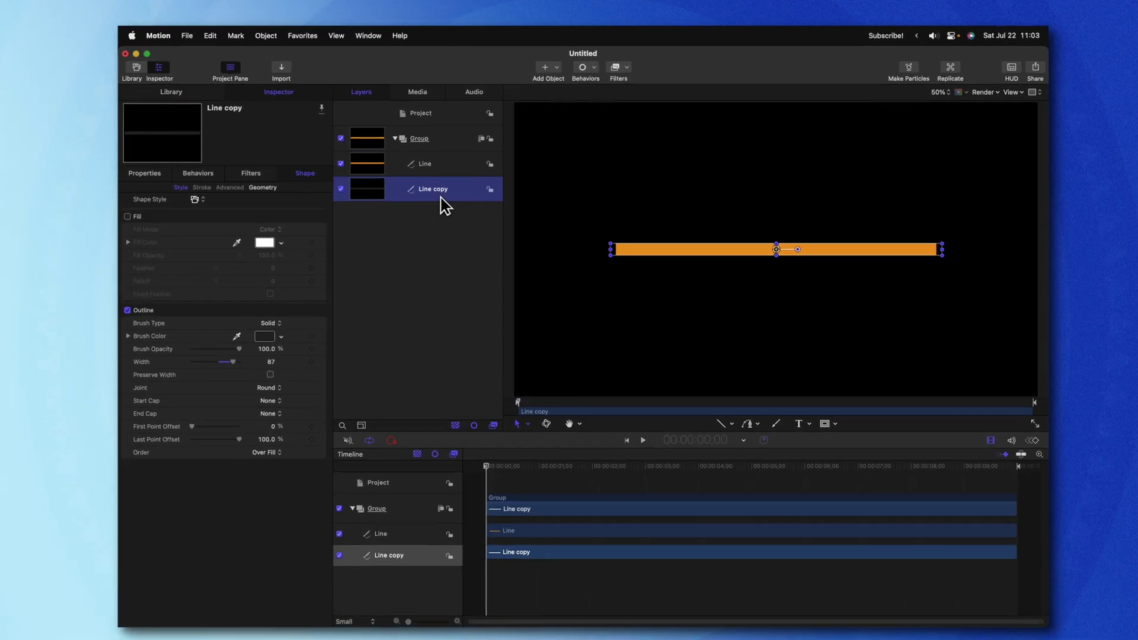
- Rename the duplicated line layer as Background Line
double_click(439, 201)
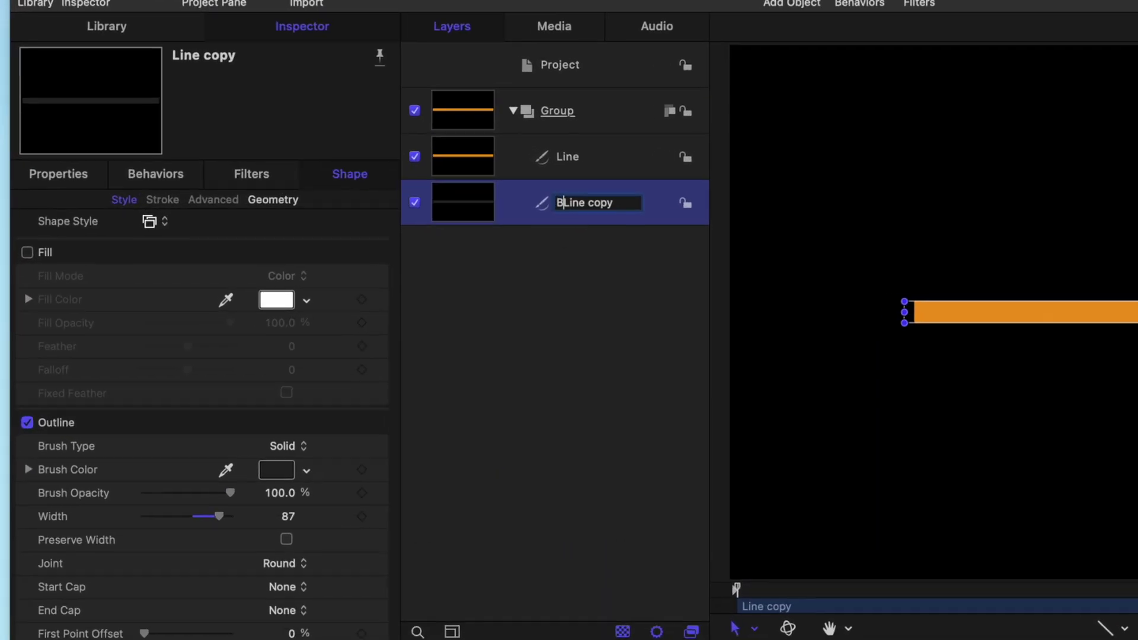
type("Bac")
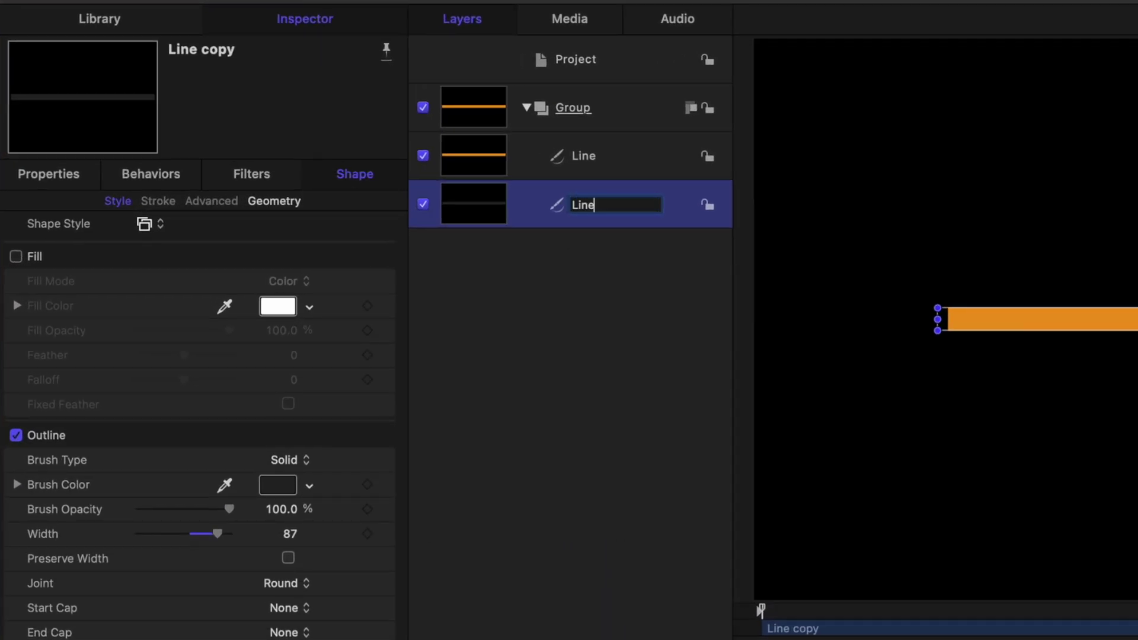
key("Return")
- Rename the group containing both lines as Progress Bar and collapse it
left_click(595, 116)
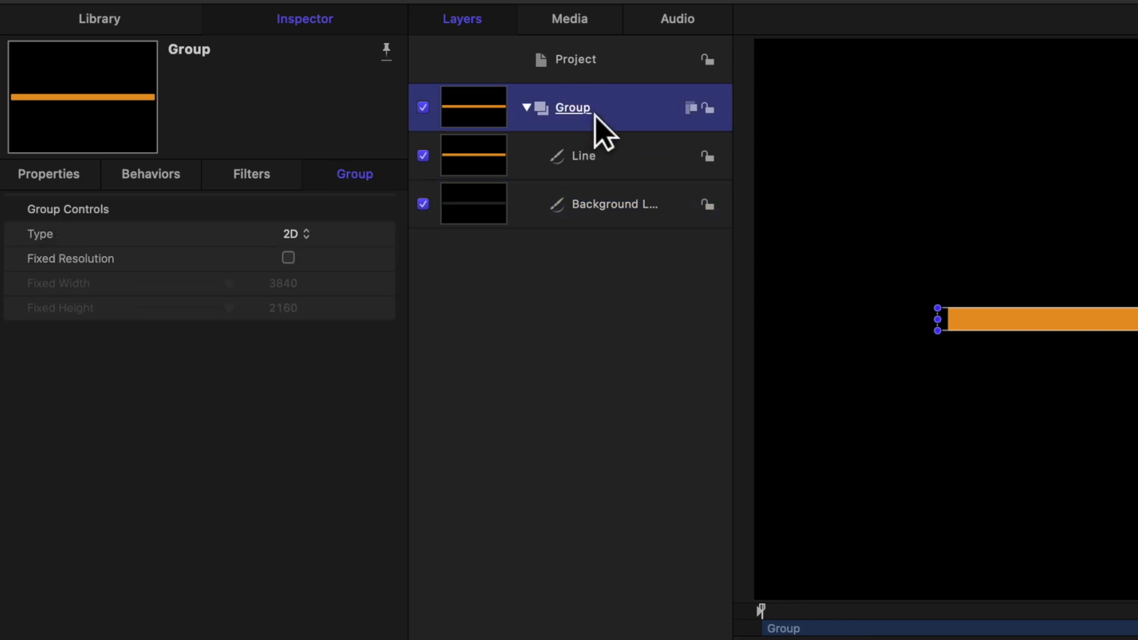
left_click(596, 116)
type("Progrwess")
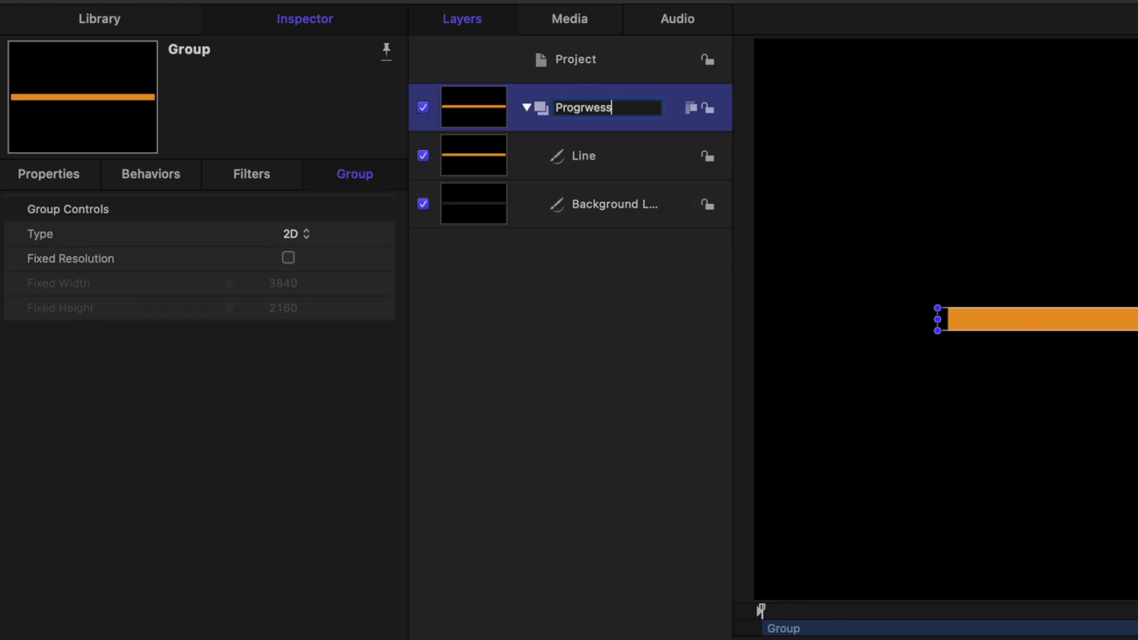
key("BackSpace")
key("BackSpace")
key("BackSpace")
key("BackSpace")
type("ess Bar")
key("Return")
left_click(525, 106)
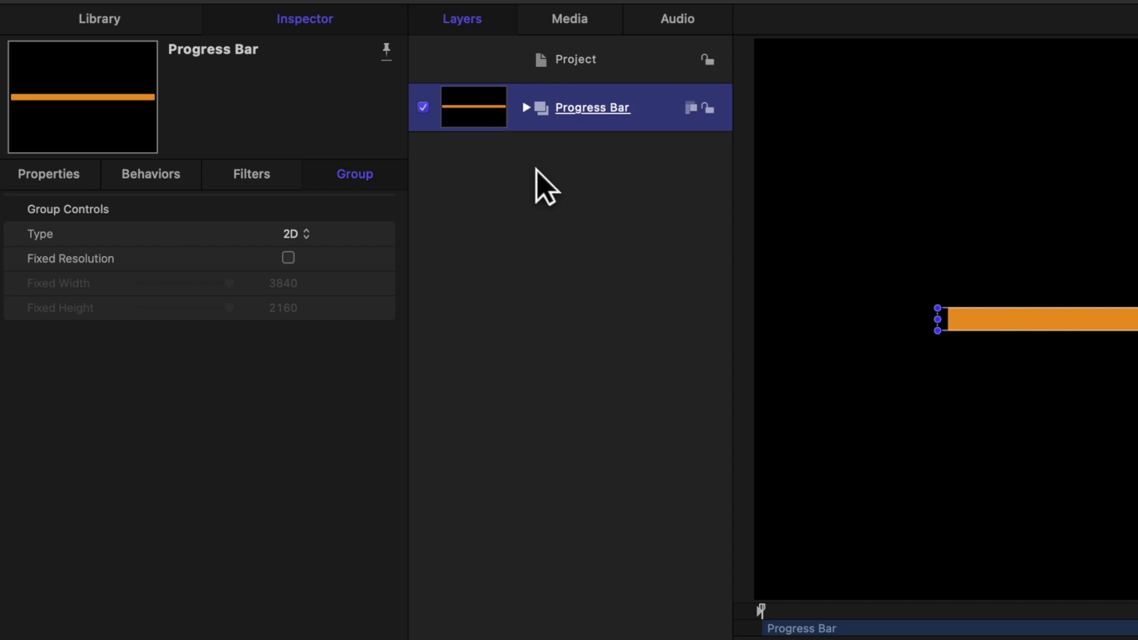
- Create a new group above Progress Bar and name it Indicator
right_click(538, 200)
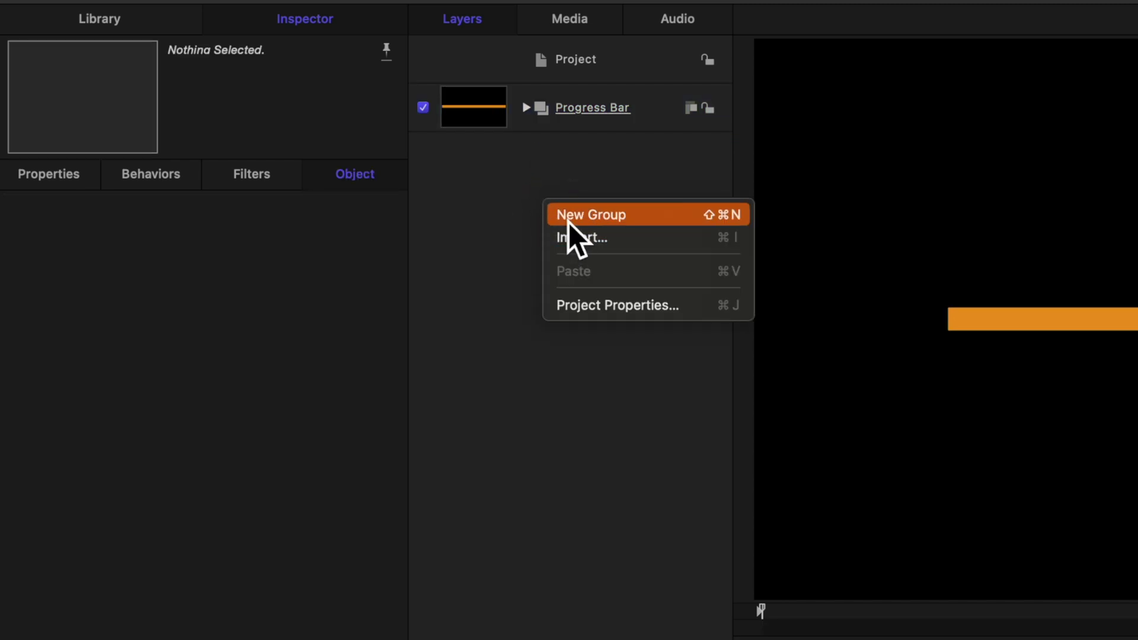
left_click(569, 219)
key("Return")
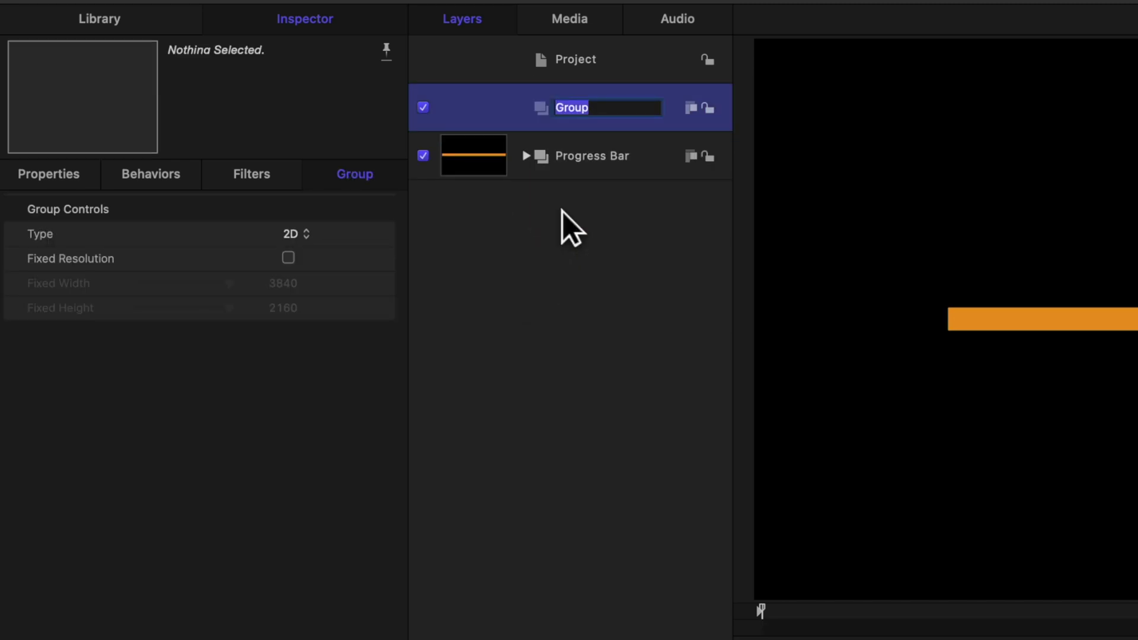
type("Indicator")
key("Return")
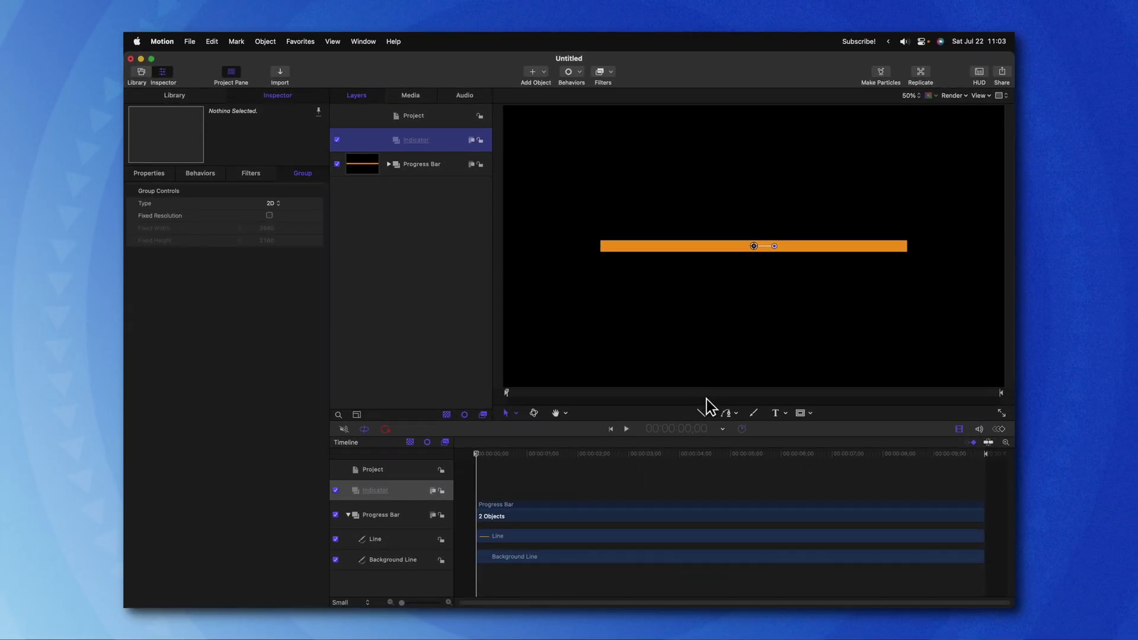
- Draw a small white rectangle about 277 wide above the orange bar in the Indicator group and turn off its outline
left_click(713, 415)
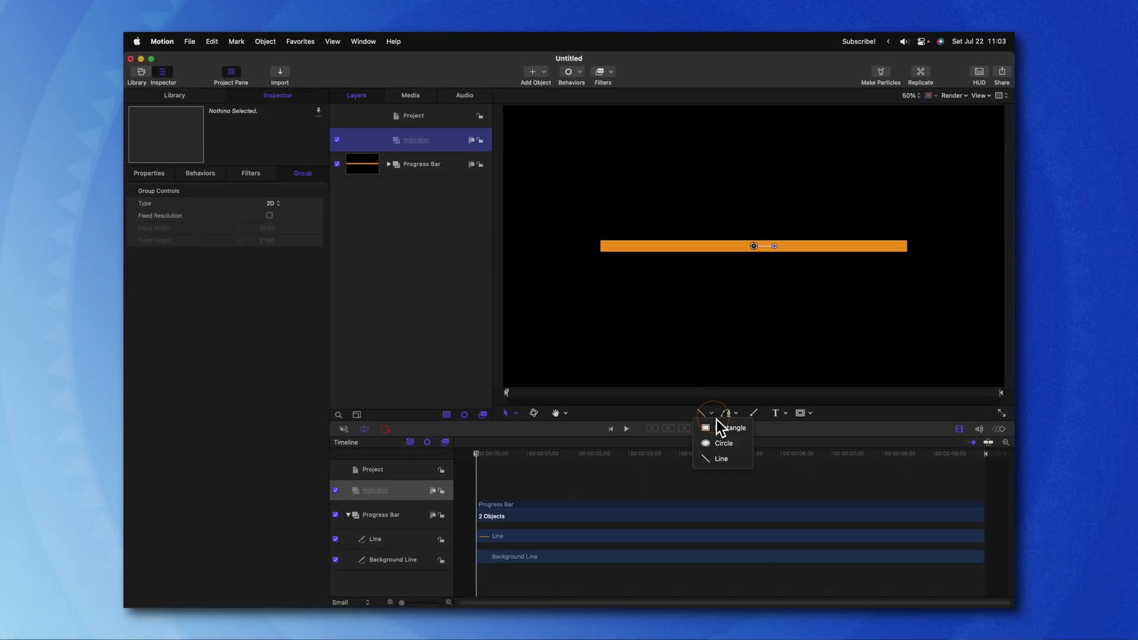
left_click(718, 430)
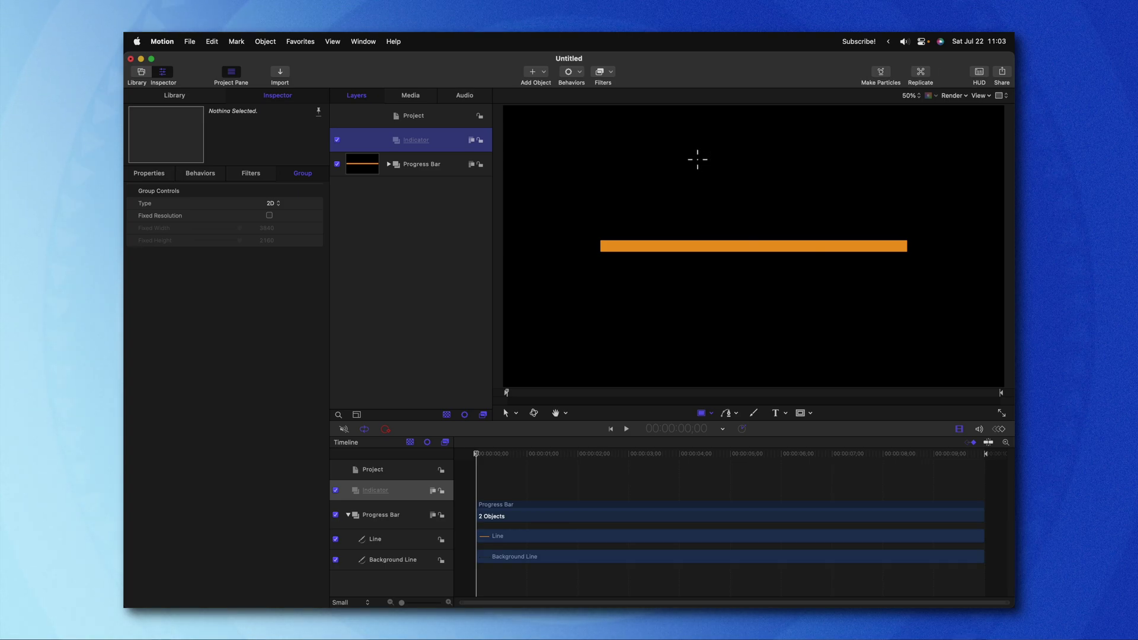
left_click_drag(697, 159, 742, 190)
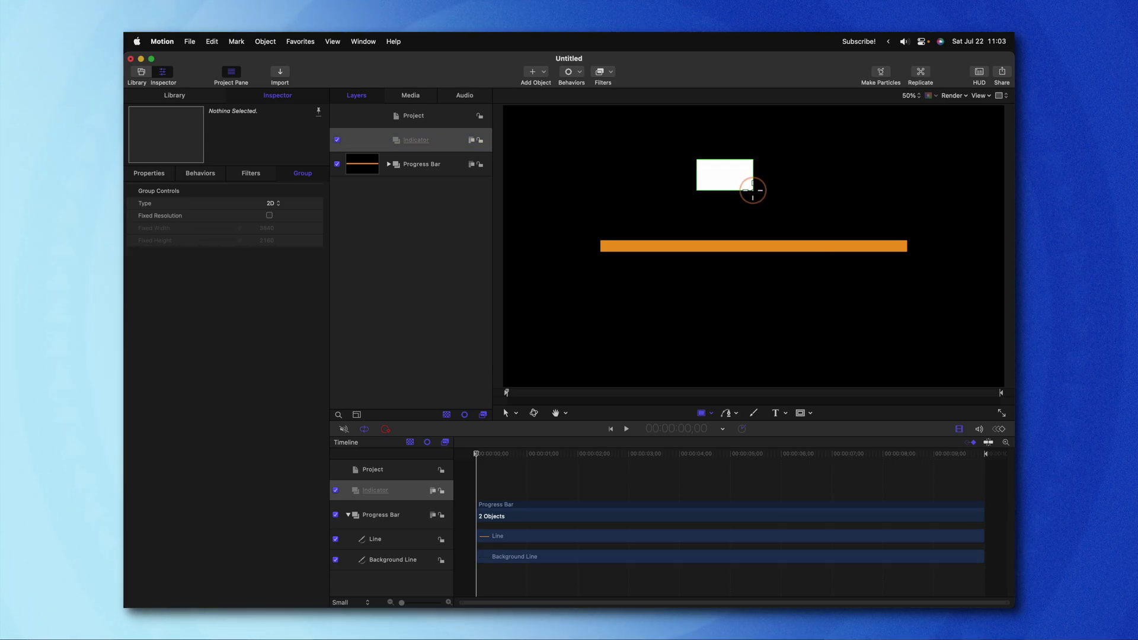
left_click_drag(733, 178, 733, 179)
left_click(133, 305)
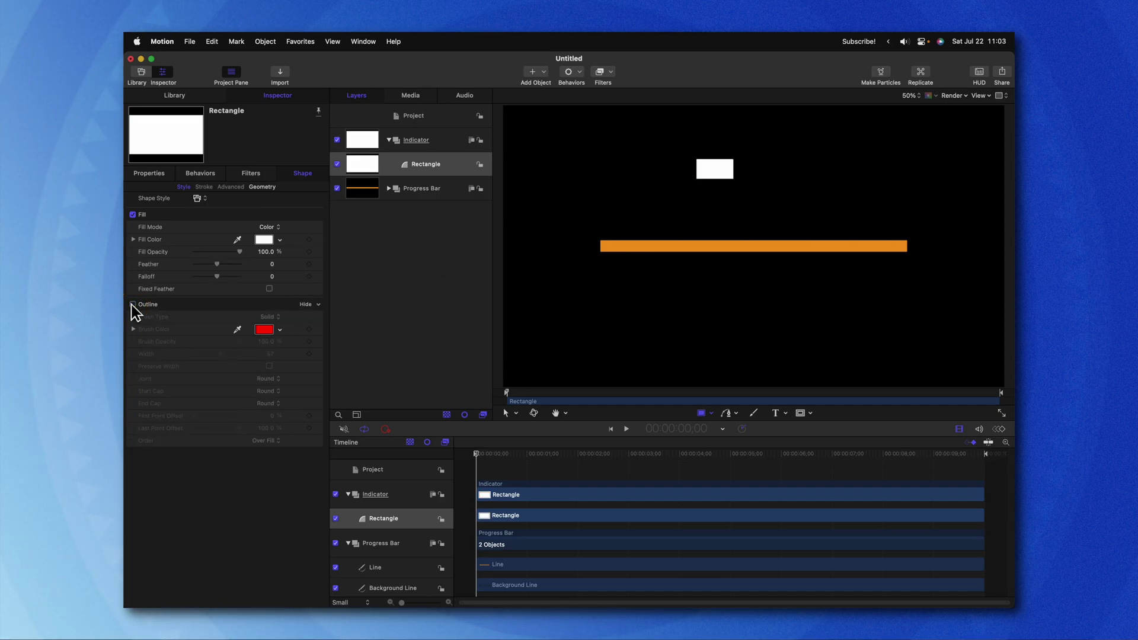
- Round the corners of the Indicator rectangle with a roundness of 27
left_click(260, 188)
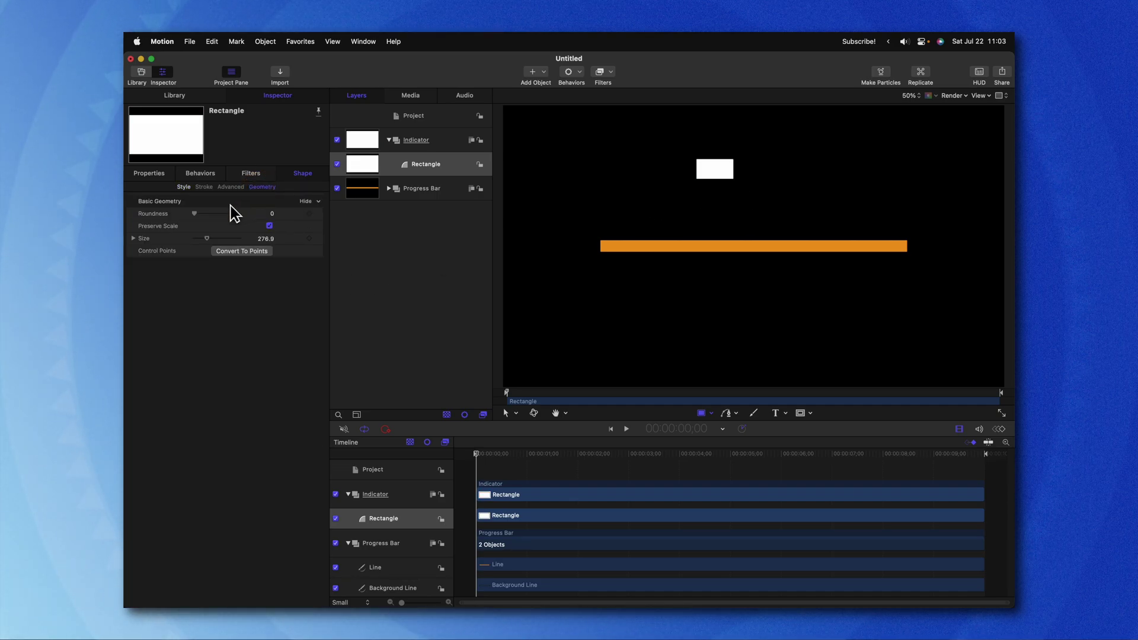
left_click_drag(194, 214, 218, 214)
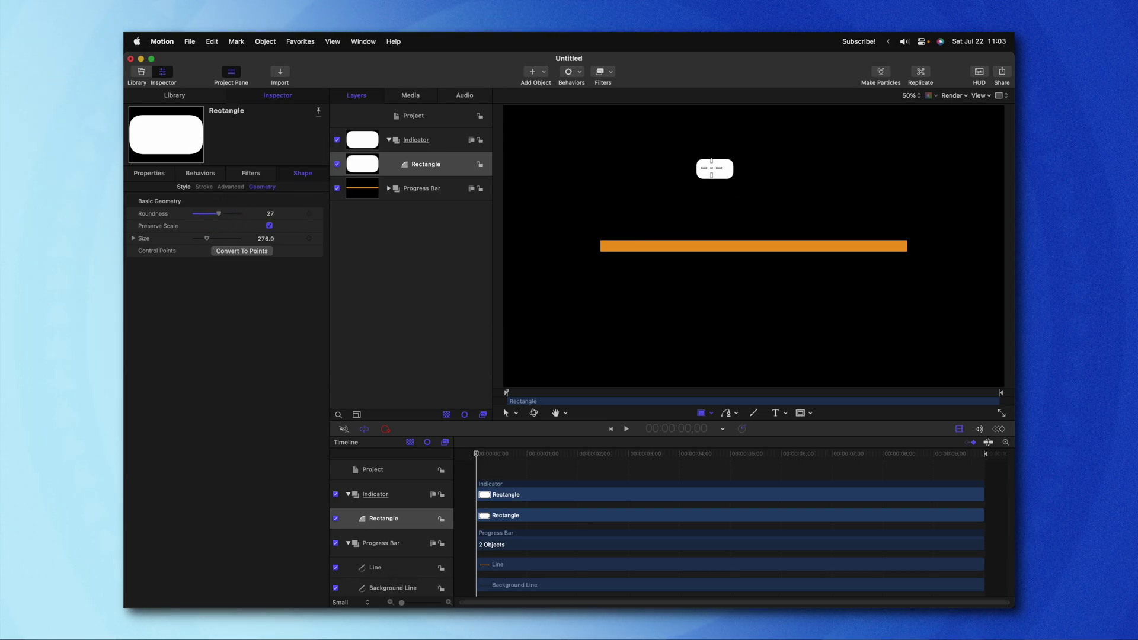
- Add the Triangle shape from the library to the Indicator group
left_click(188, 100)
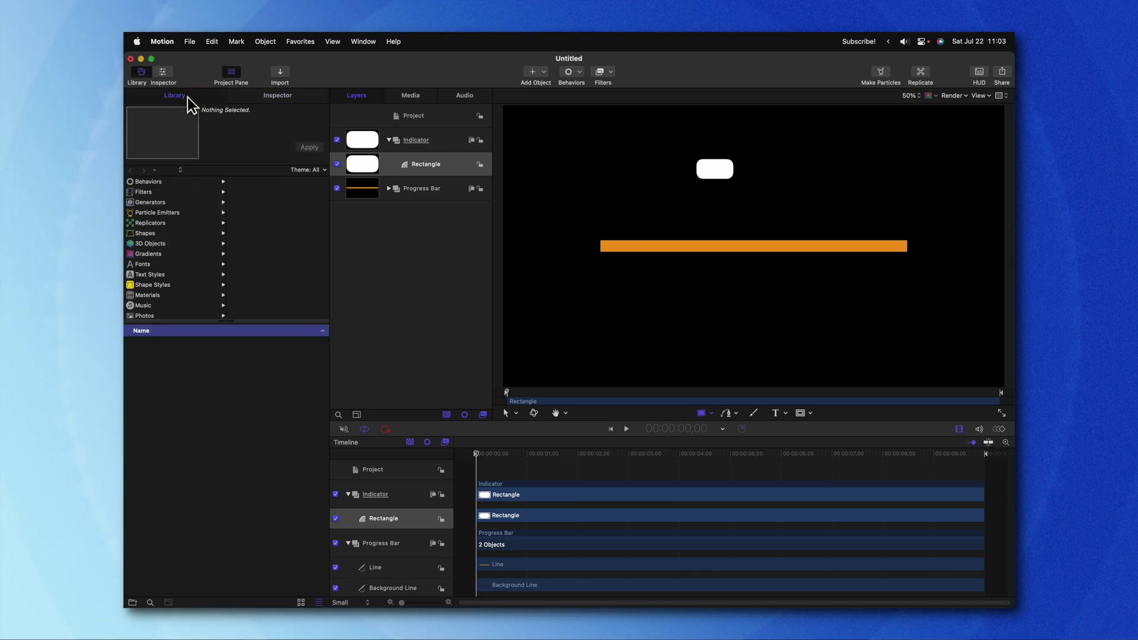
left_click(146, 233)
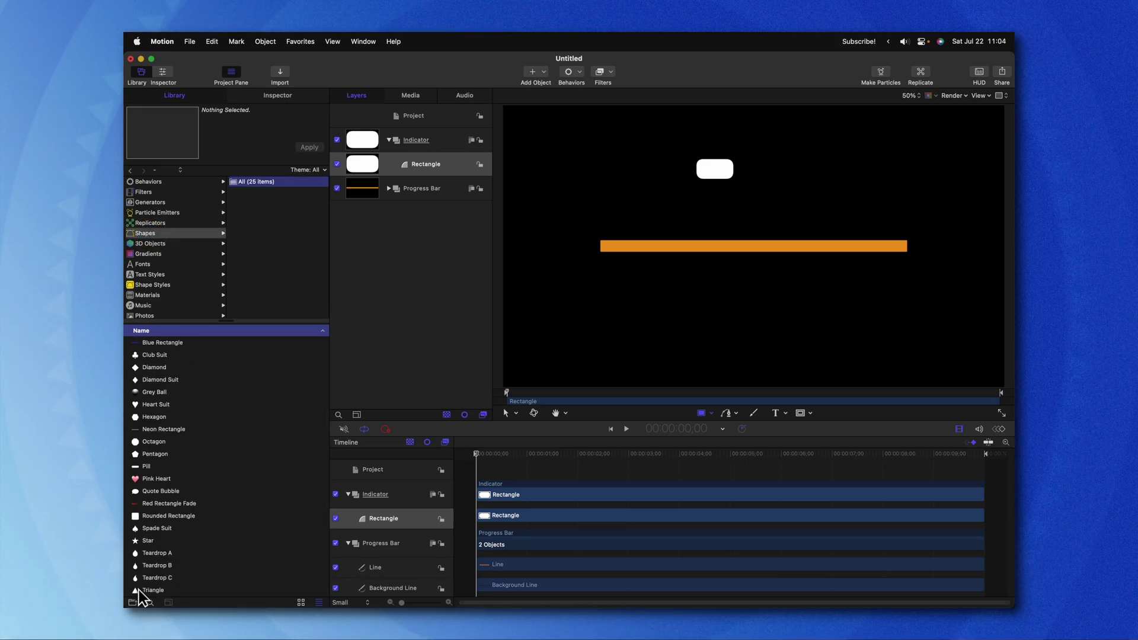
left_click_drag(143, 591, 420, 146)
- Shape the triangle into a small downward pointer beneath the white rectangle and extend its duration to the project end at 9;59
mouse_move(777, 251)
left_mouse_down()
mouse_move(753, 267)
mouse_move(729, 252)
mouse_move(775, 272)
mouse_move(771, 261)
left_mouse_up()
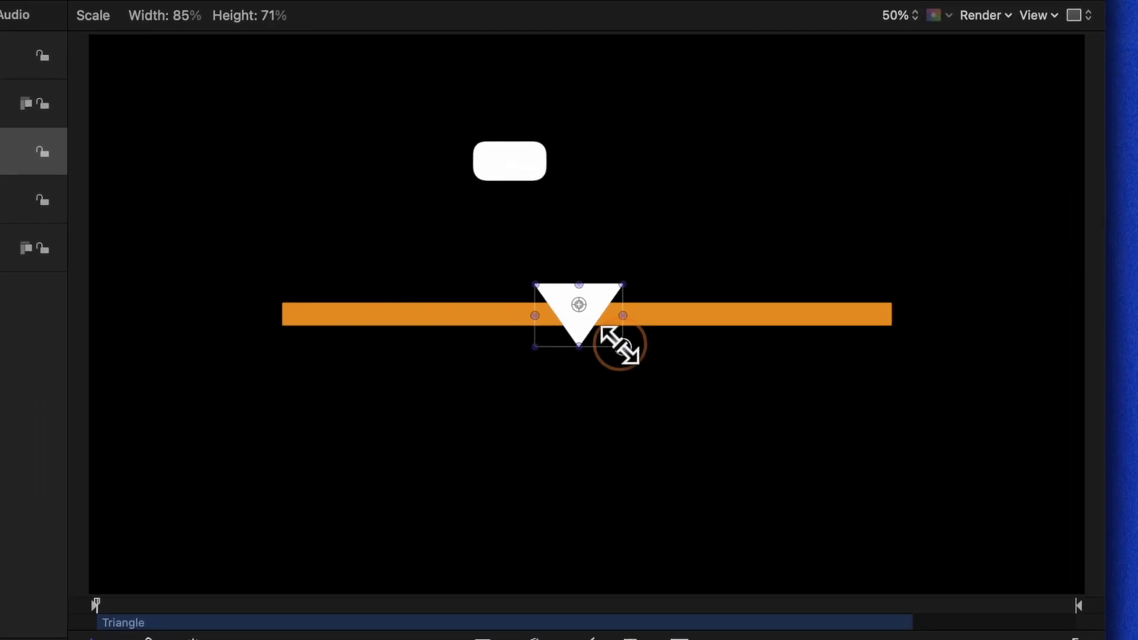
left_click_drag(619, 344, 507, 176)
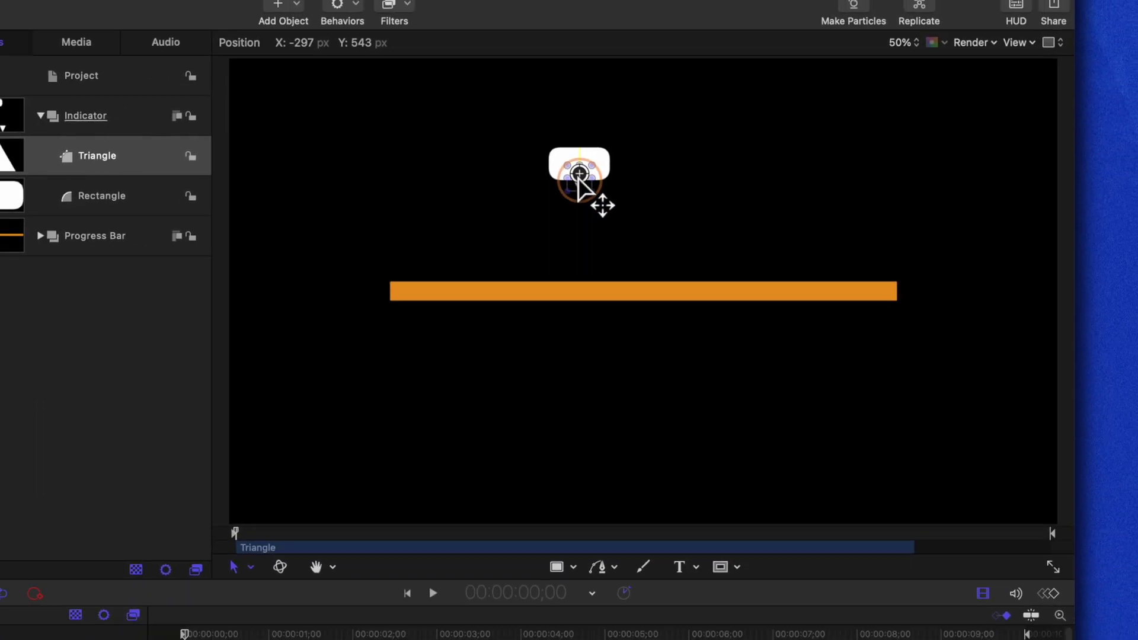
left_click_drag(579, 187, 583, 185)
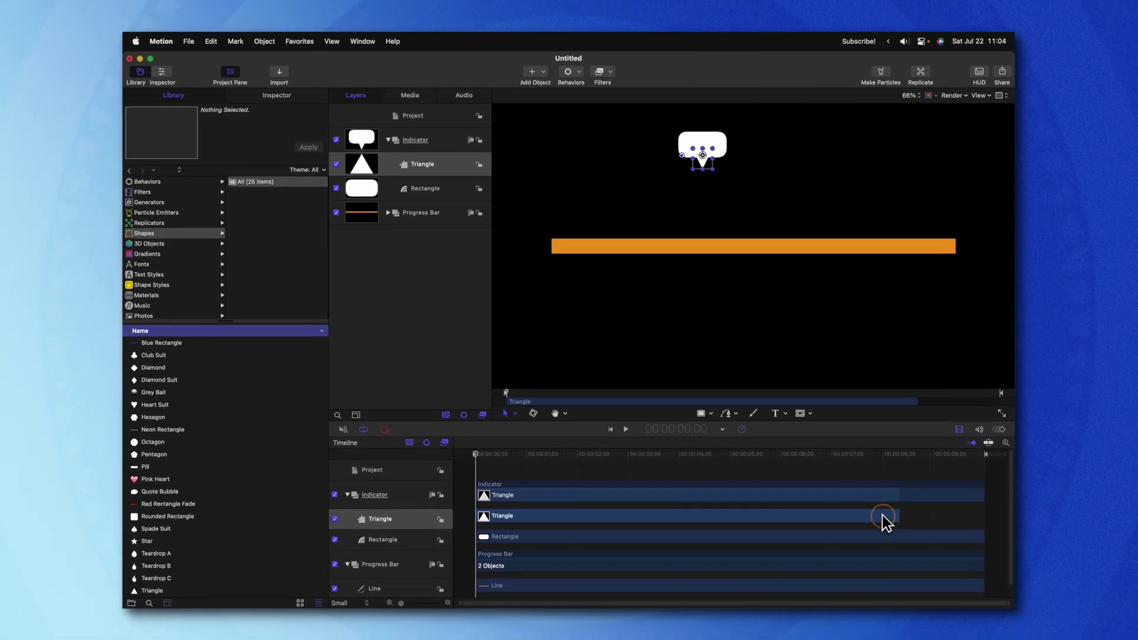
left_click(985, 455)
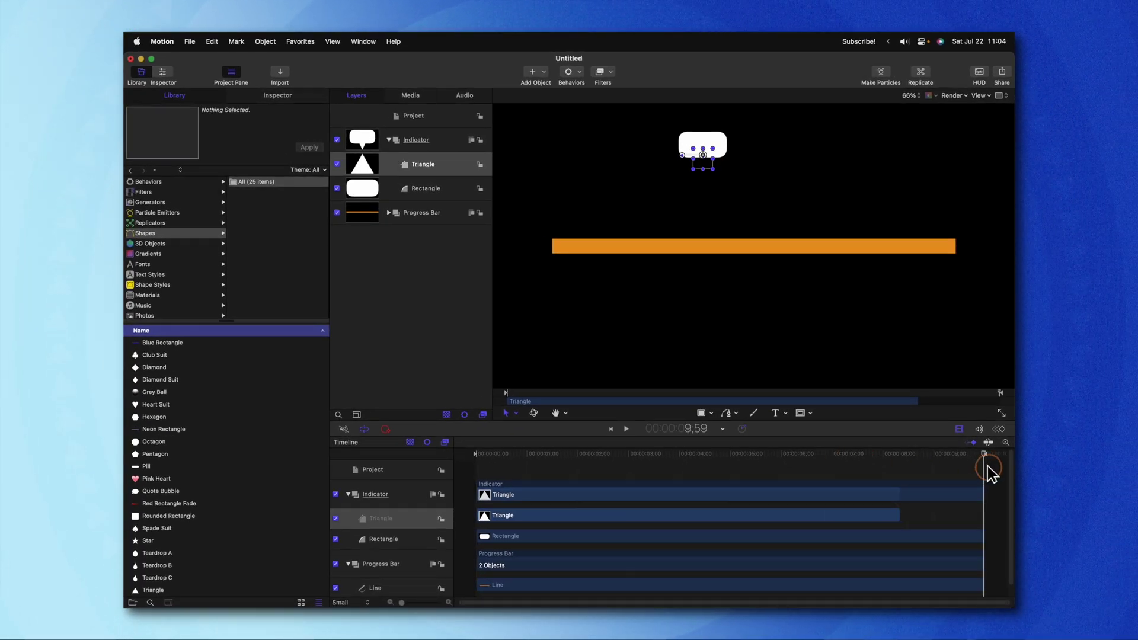
key("o")
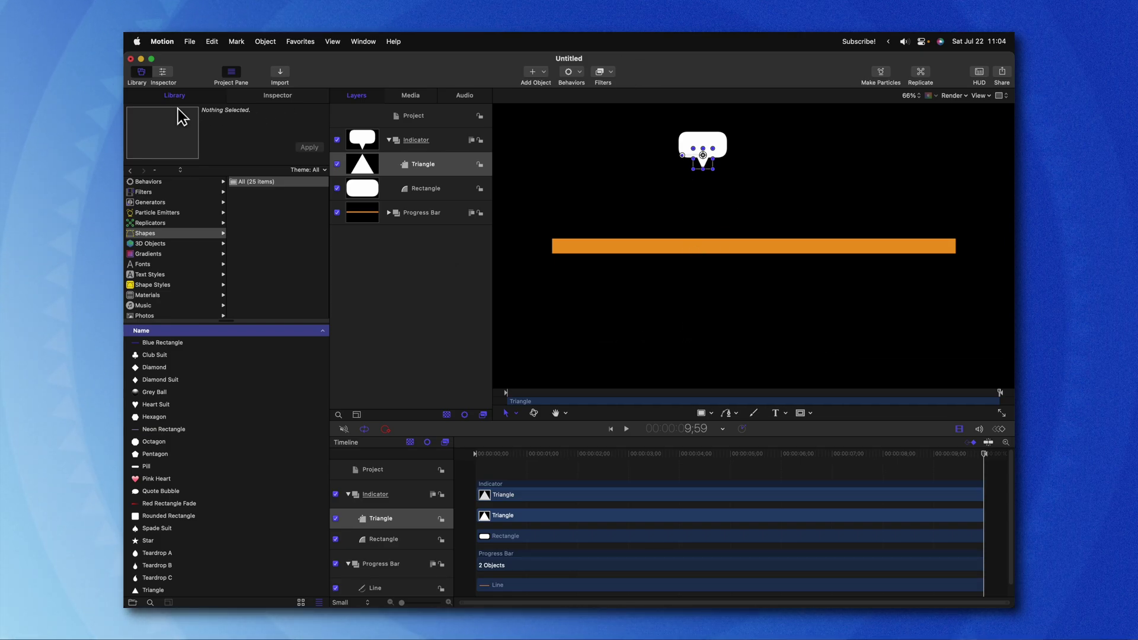
- Add the Numbers generator to the Indicator group and set its face color to black
left_click(154, 202)
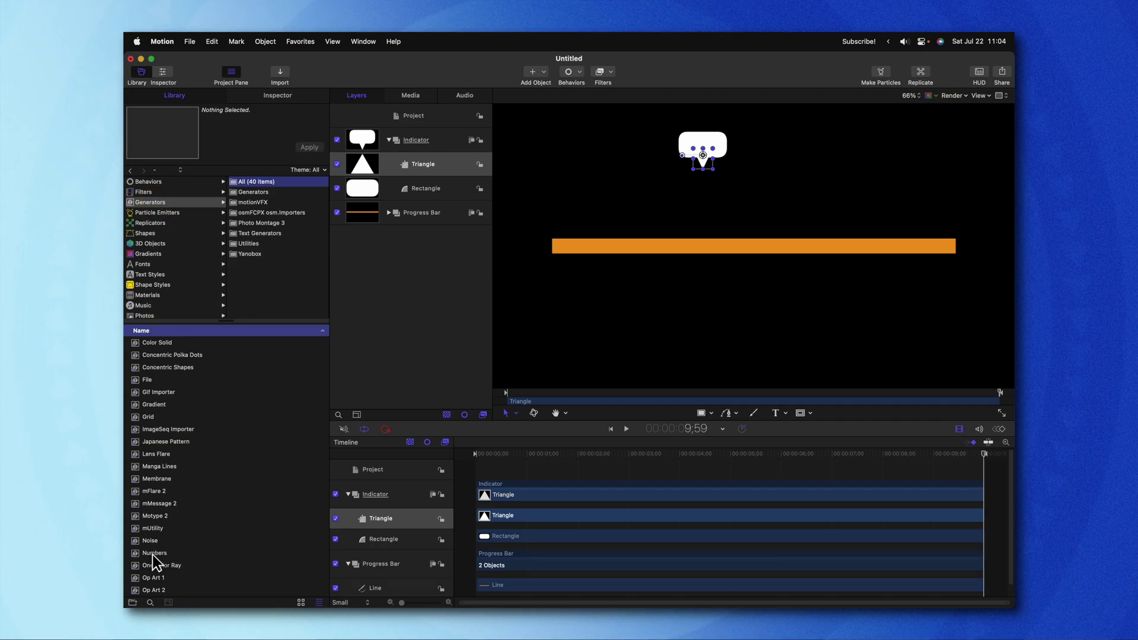
left_click_drag(155, 557, 424, 135)
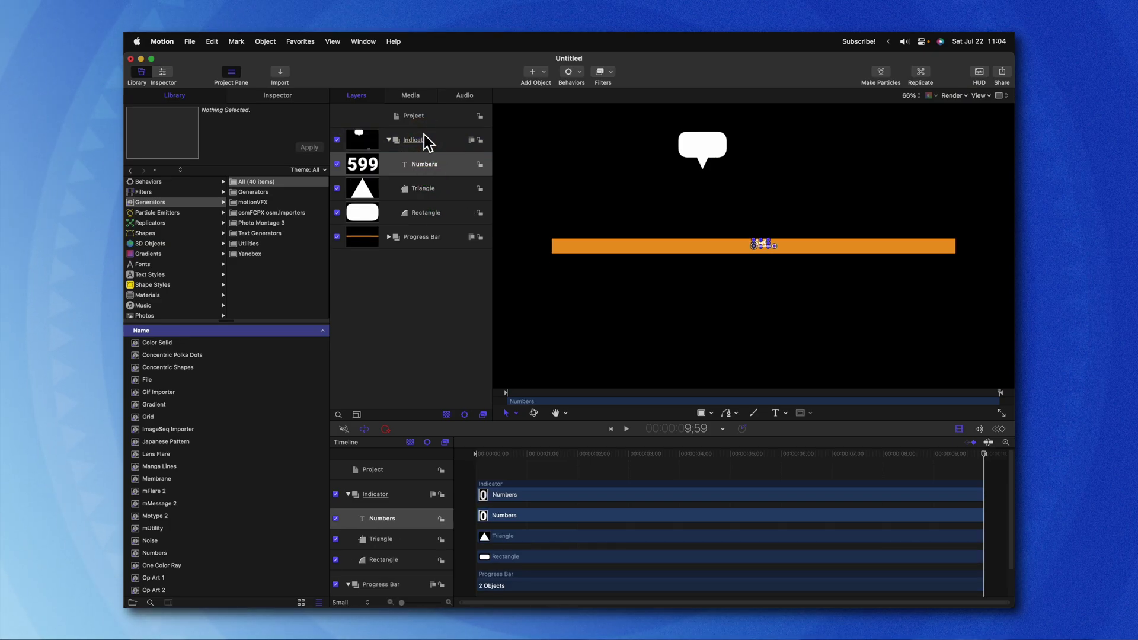
left_click(303, 94)
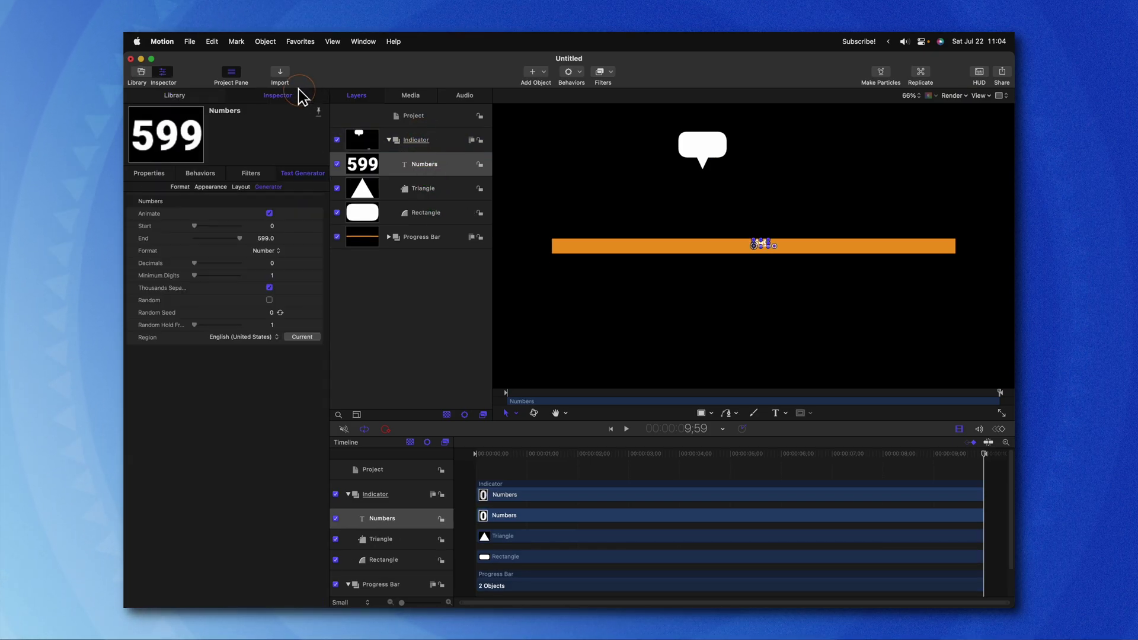
left_click(208, 187)
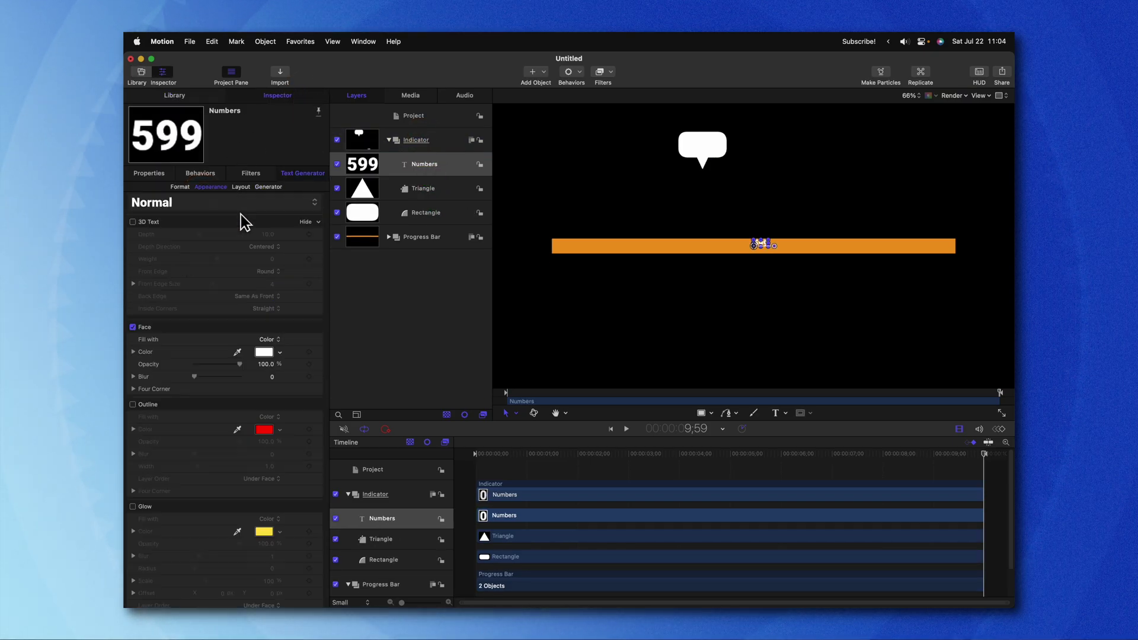
left_click(264, 352)
left_click(349, 331)
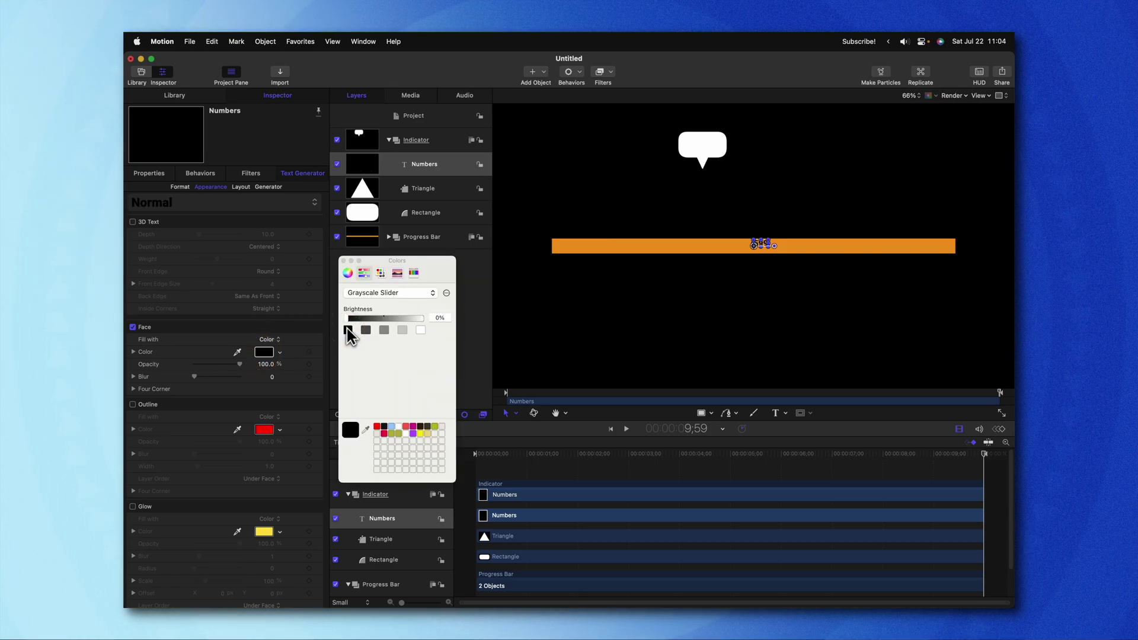
left_click(343, 261)
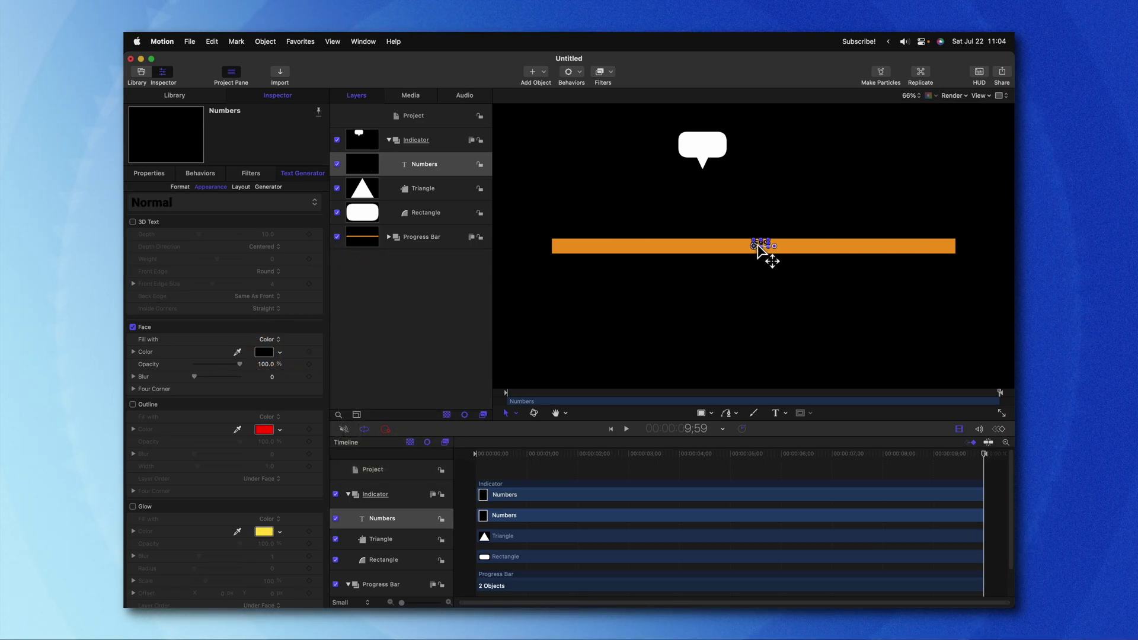
- Center the number inside the white rectangle and enlarge its text size to 113
left_click_drag(761, 245, 698, 148)
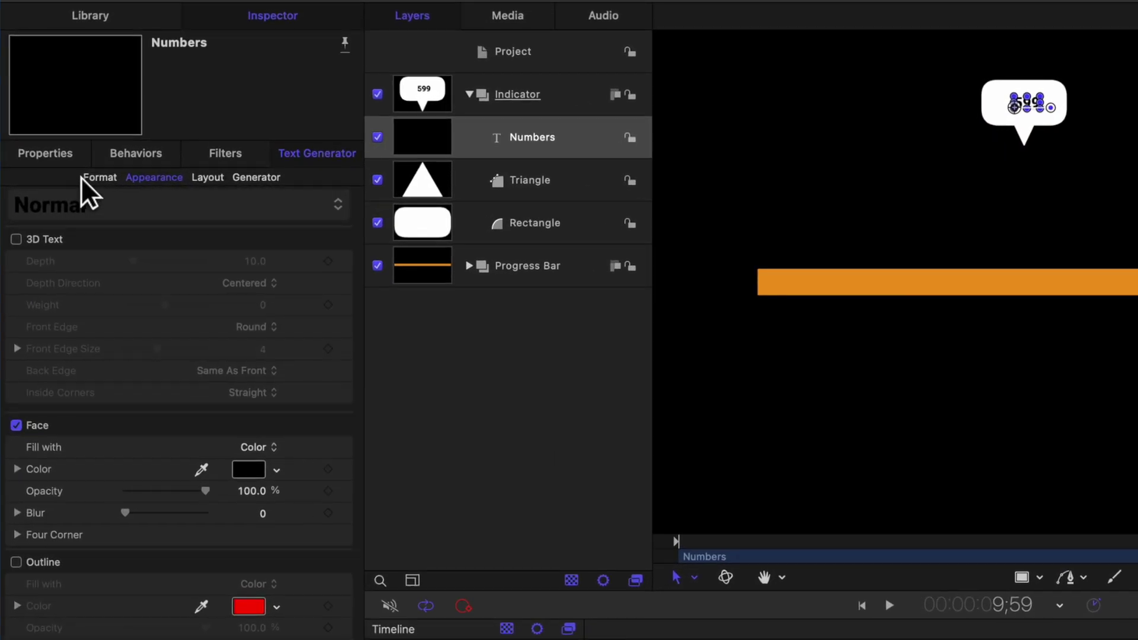
left_click(174, 185)
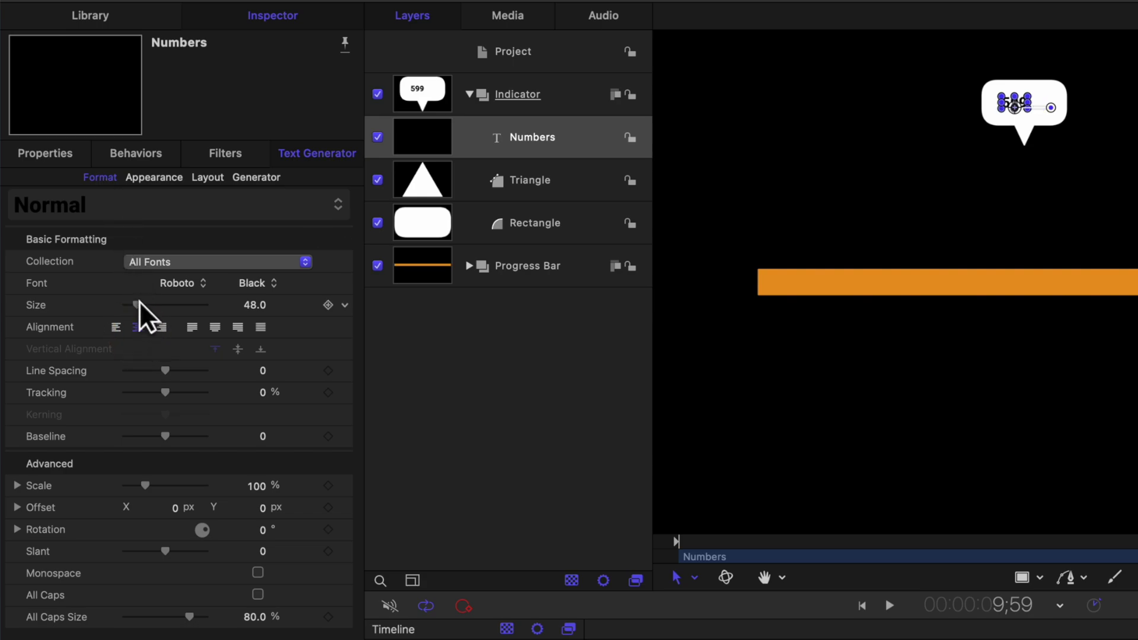
left_click_drag(137, 305, 156, 306)
mouse_move(1016, 110)
left_mouse_down()
mouse_move(1033, 125)
mouse_move(1019, 113)
left_mouse_up()
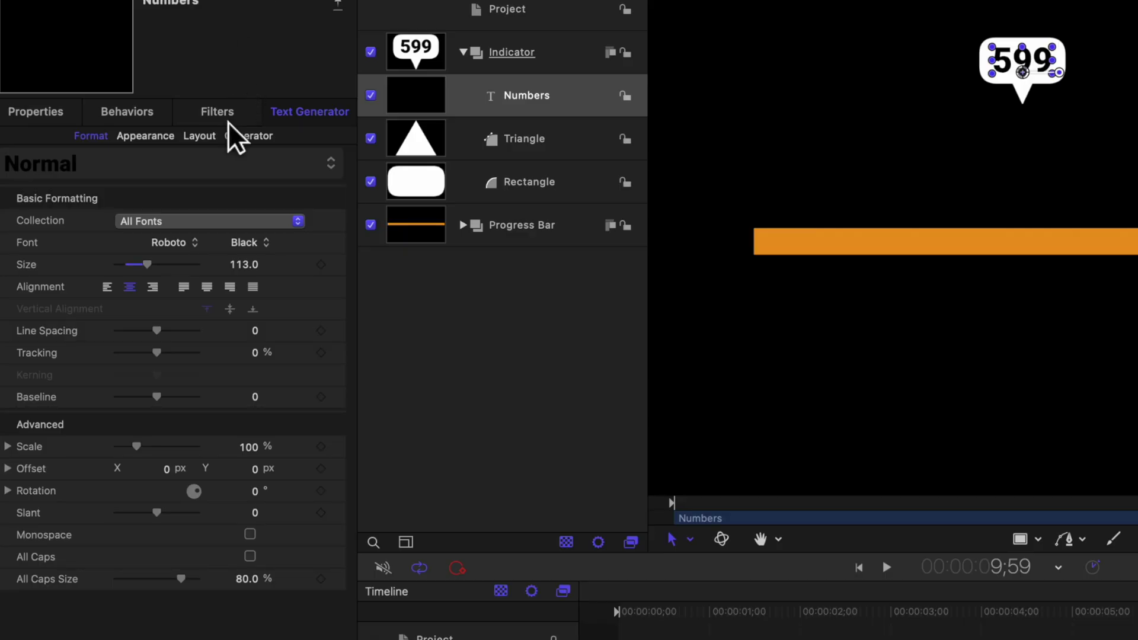
- Try the Percent format on the Numbers generator and return it to the Number format
left_click(232, 136)
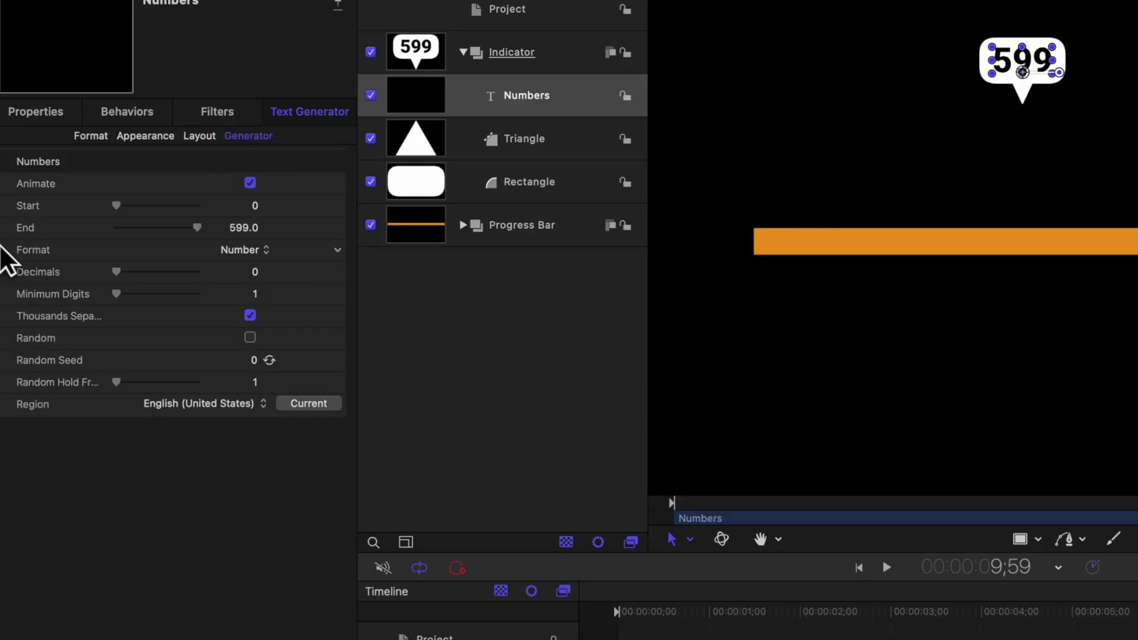
left_click(226, 250)
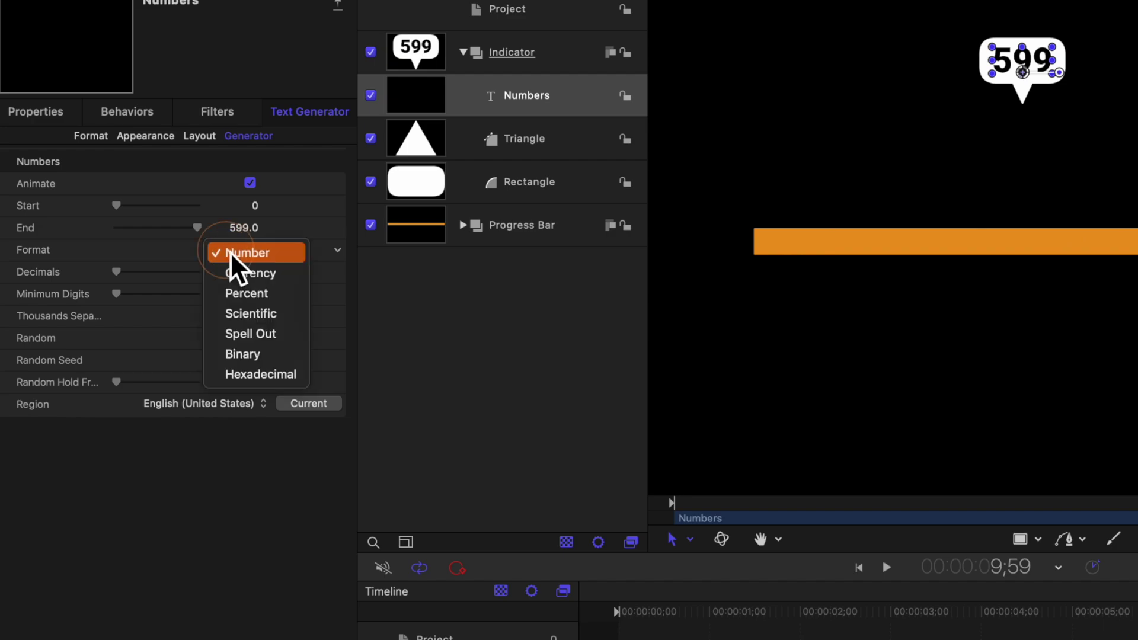
left_click(252, 292)
left_click(250, 293)
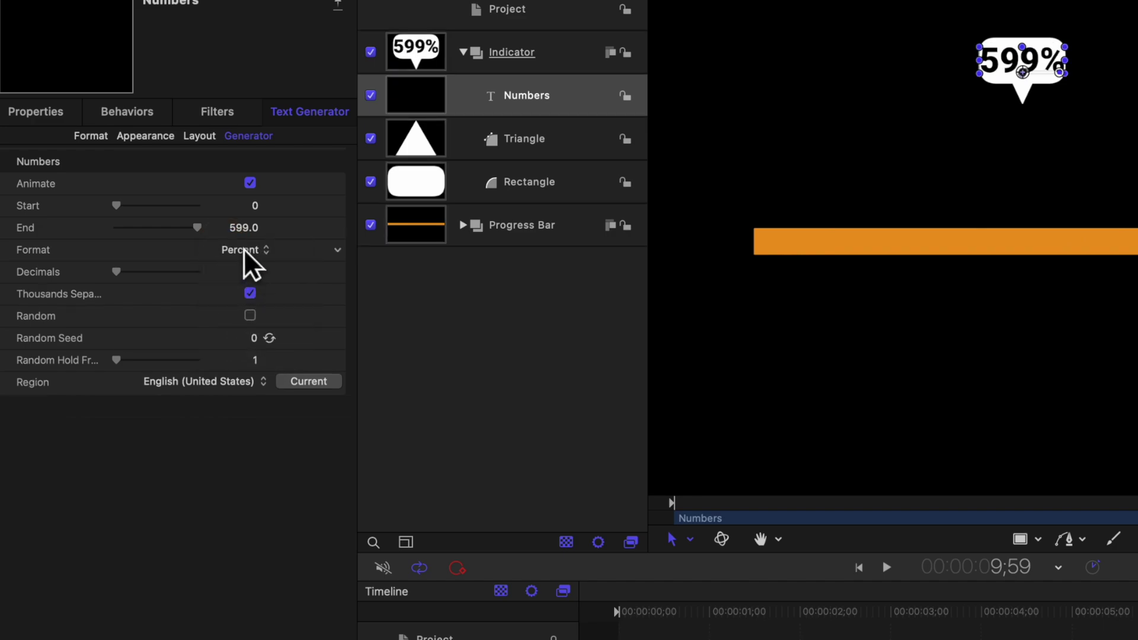
left_click(243, 249)
left_click(261, 212)
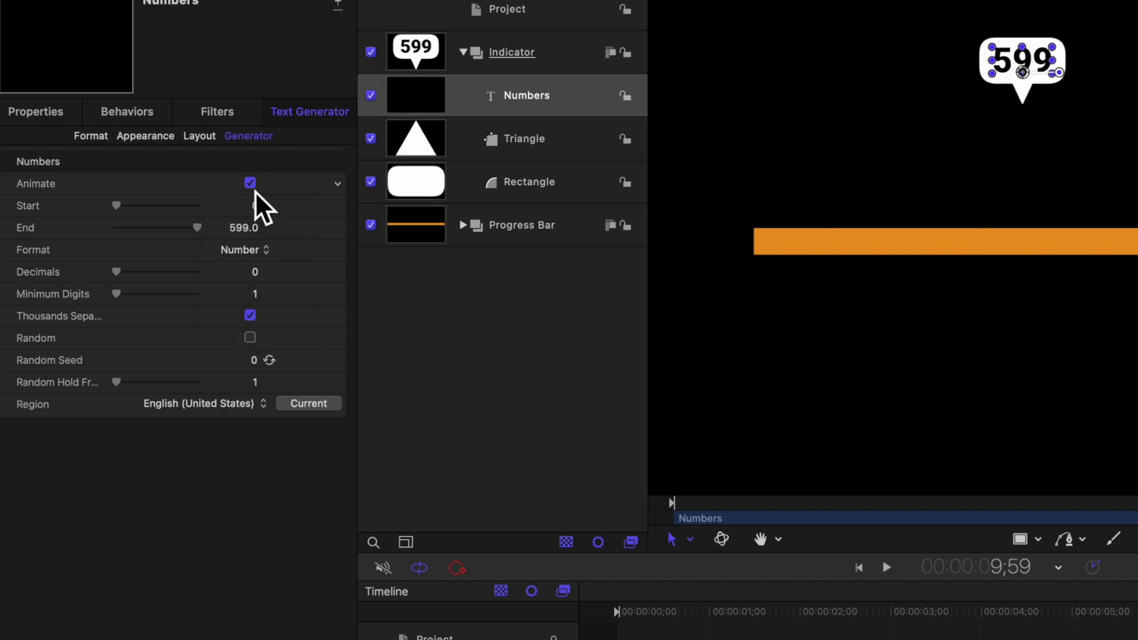
- Turn off Animate for the Numbers generator and test changing its value manually
left_click(249, 184)
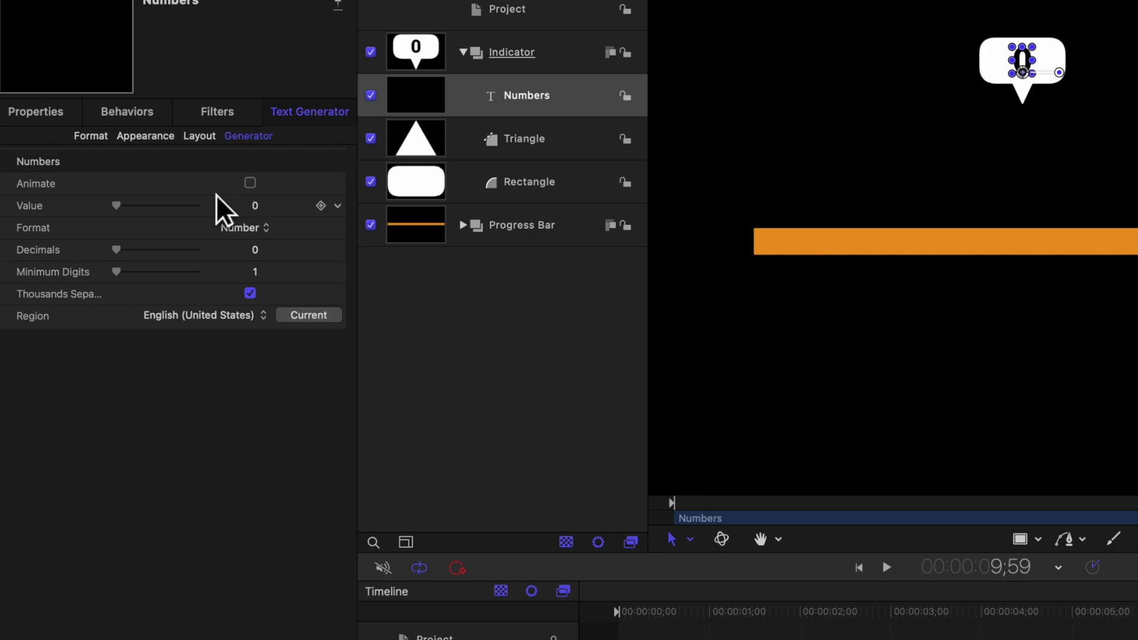
left_click_drag(128, 205, 180, 216)
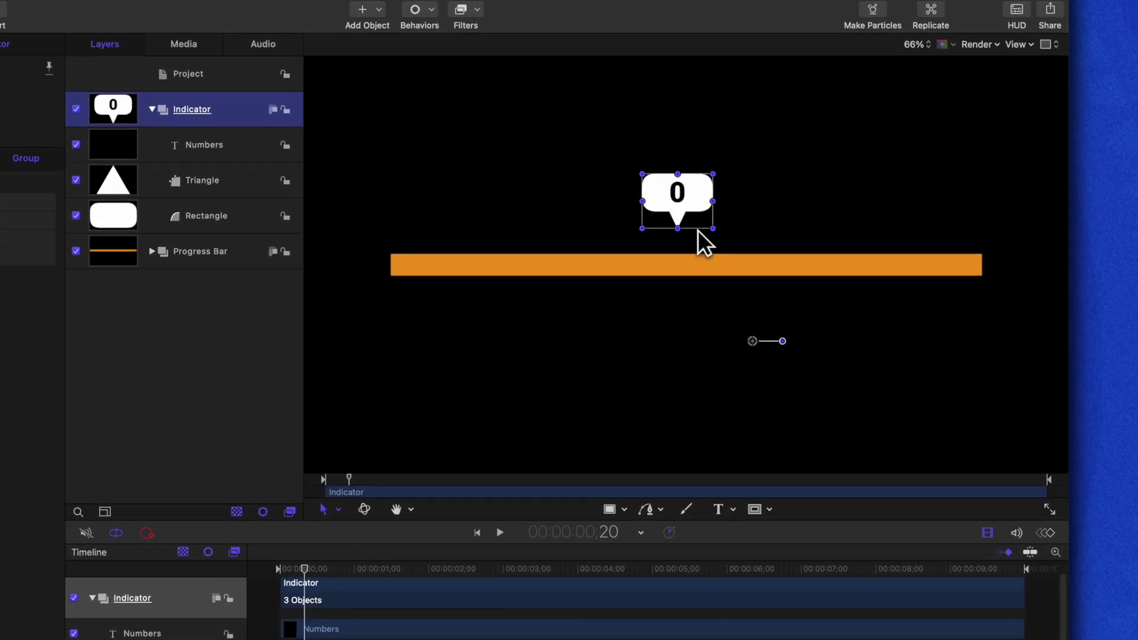
- Move the Indicator group's anchor point to the tip of the triangle using the Anchor Point tool
mouse_move(752, 341)
left_mouse_down()
mouse_move(736, 342)
mouse_move(741, 356)
left_mouse_up()
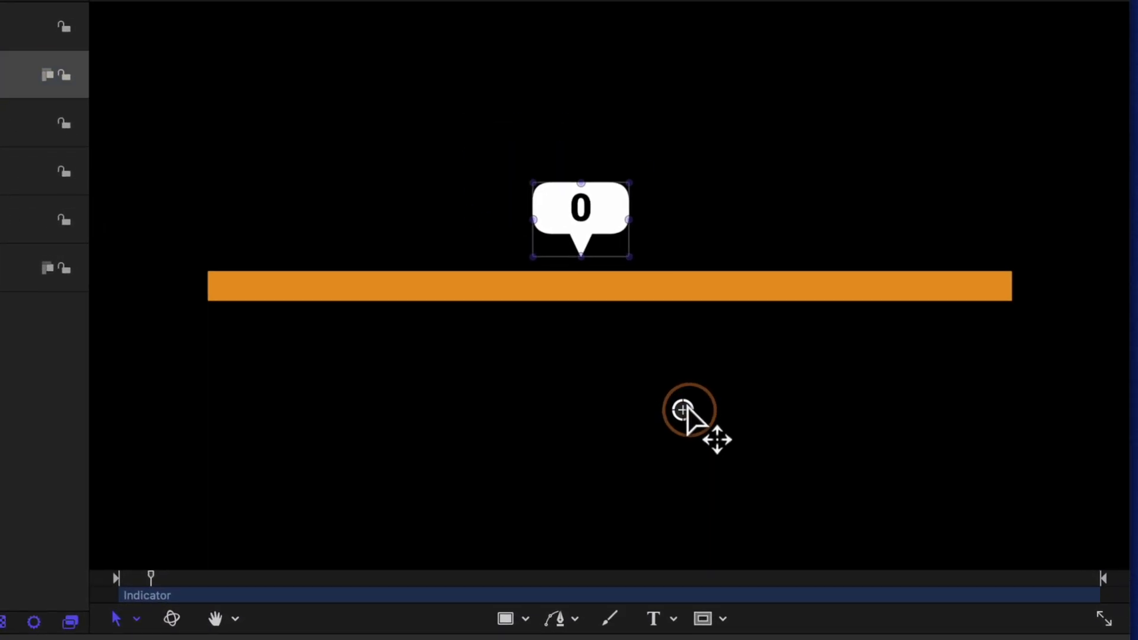
left_click_drag(684, 409, 712, 385)
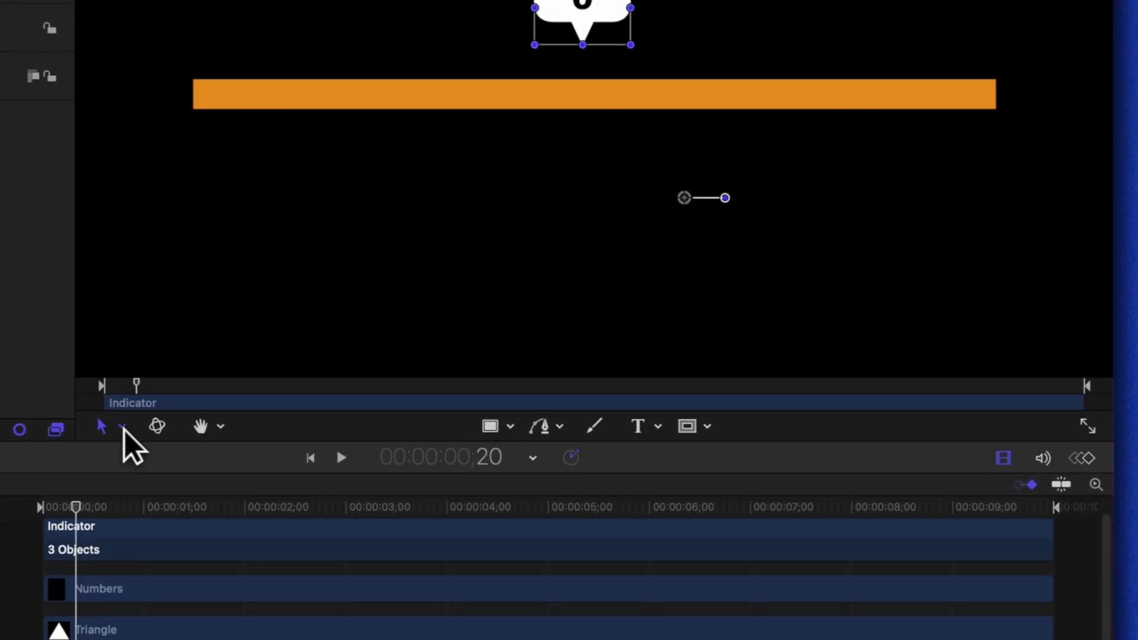
left_click(123, 426)
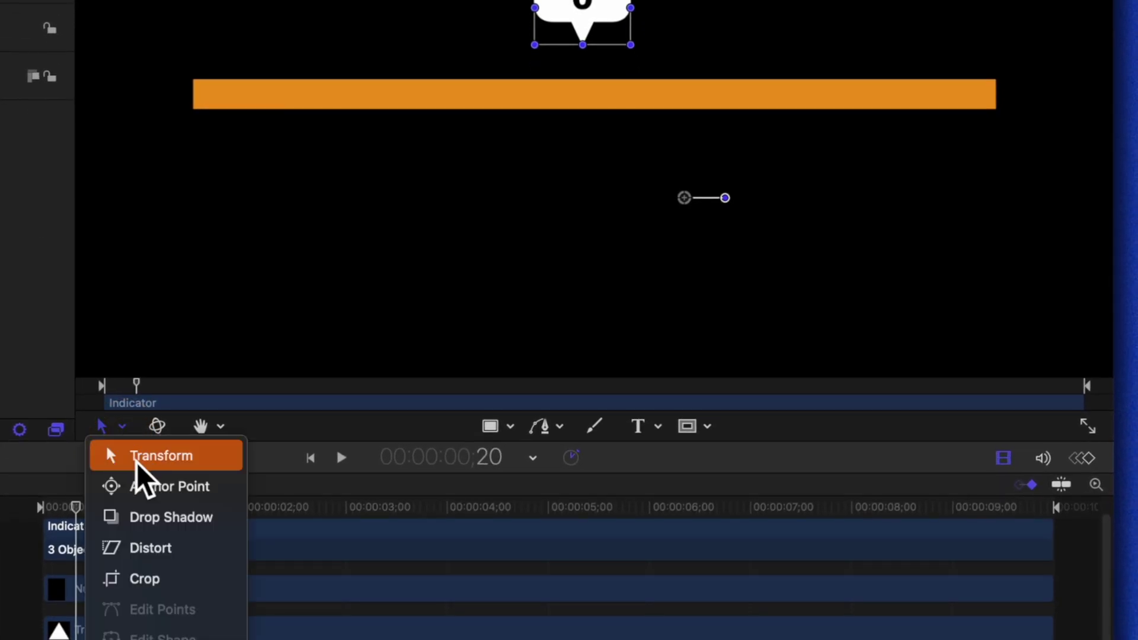
left_click(172, 484)
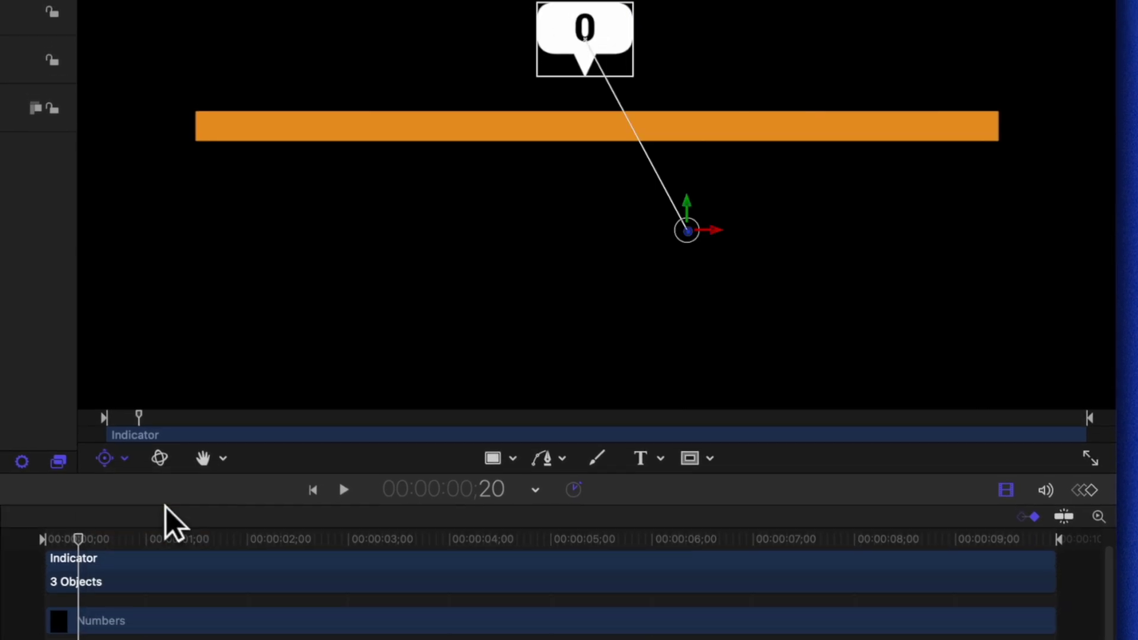
left_click_drag(728, 388, 596, 208)
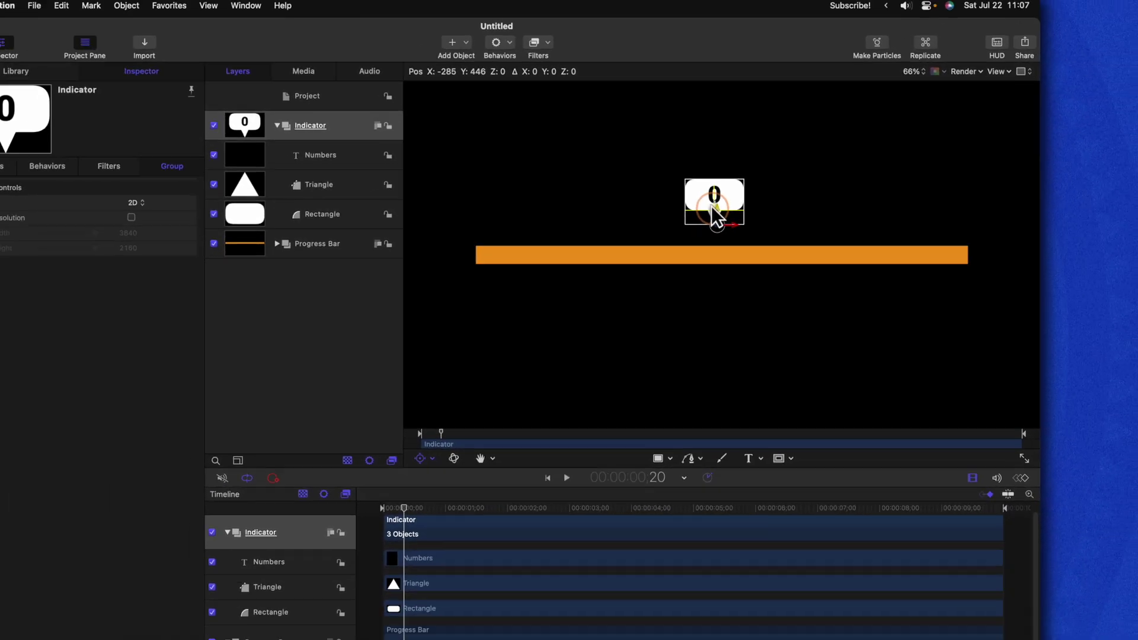
left_click_drag(711, 205, 709, 218)
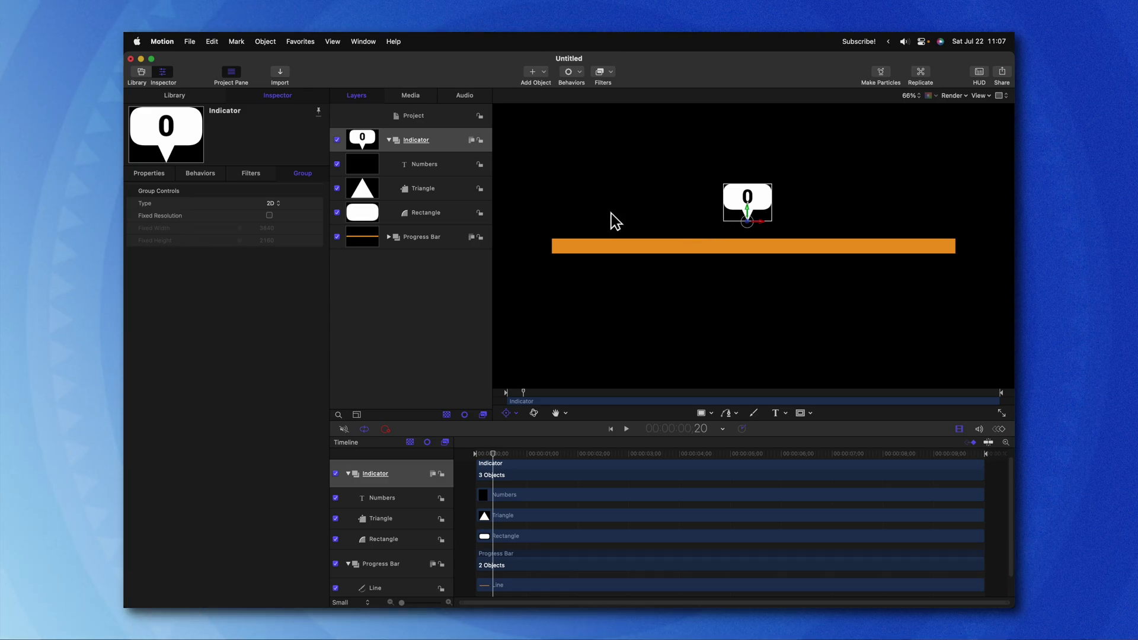
- Apply the Basic Motion behavior Motion Path to the Indicator group
left_click(580, 71)
mouse_move(594, 97)
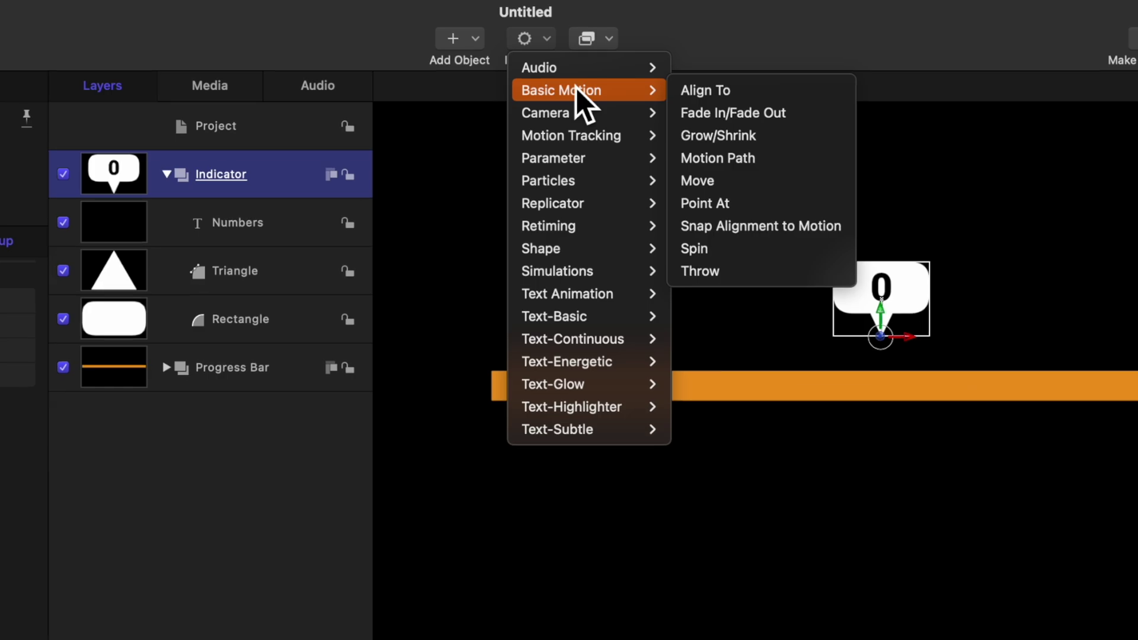
left_click(747, 157)
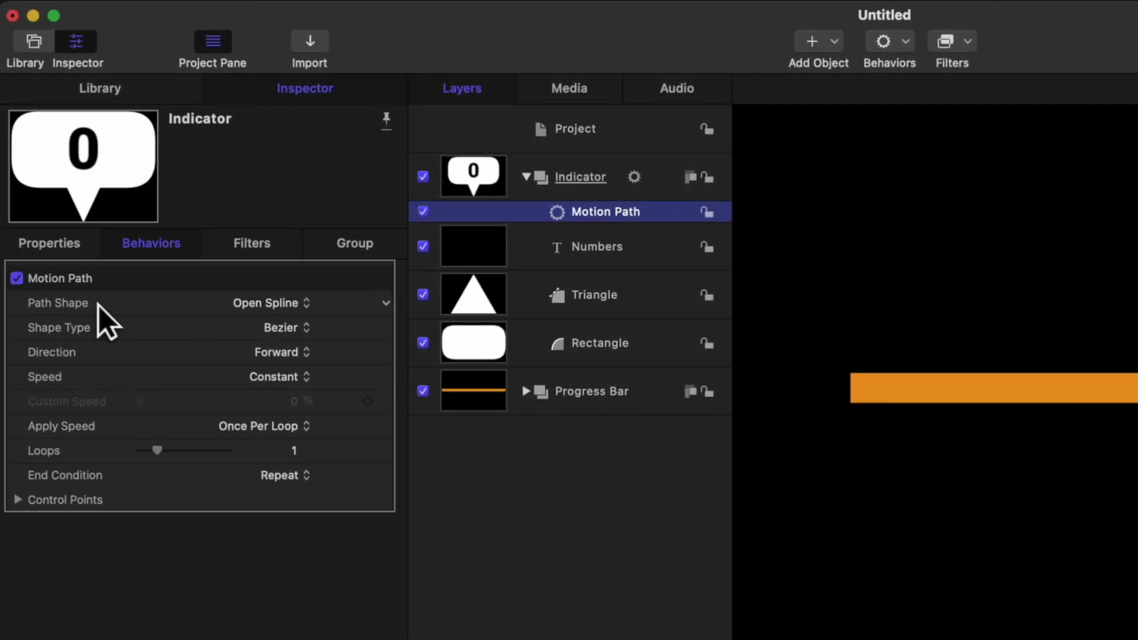
- Set the Motion Path's path shape to Geometry and use the Line from the Progress Bar group as its shape source
left_click(249, 302)
left_click(278, 422)
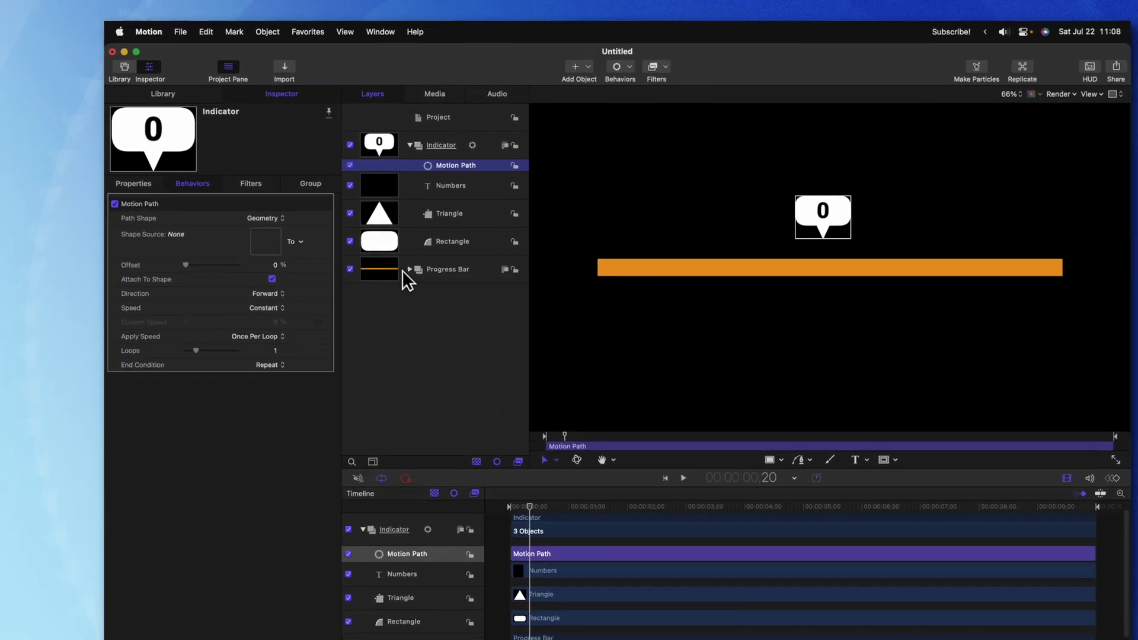
left_click(388, 248)
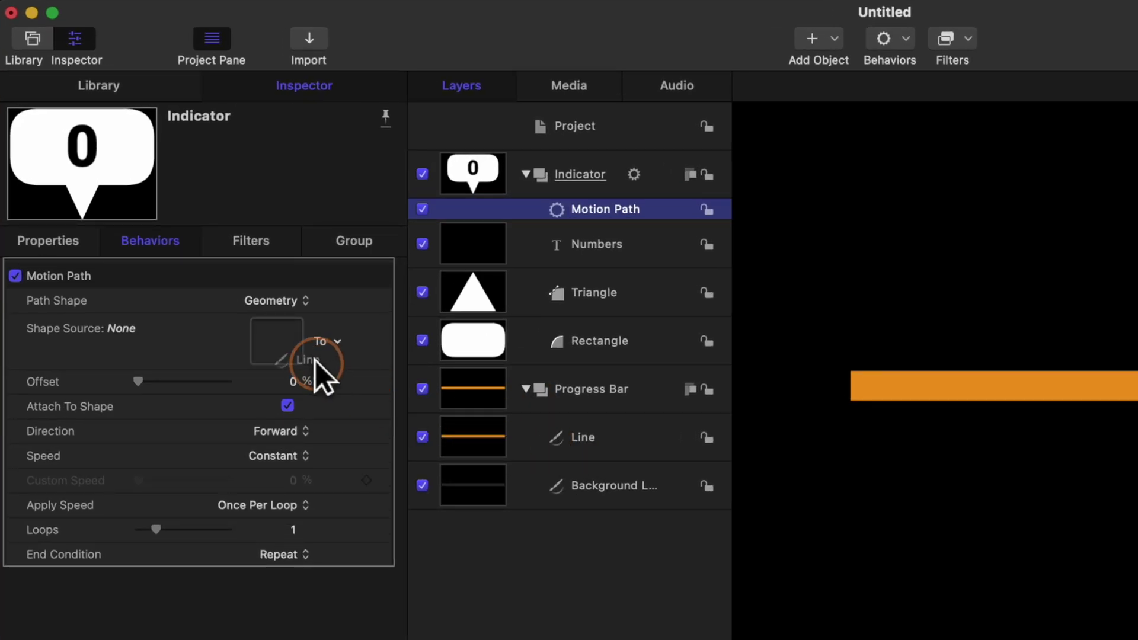
left_click_drag(264, 344, 268, 337)
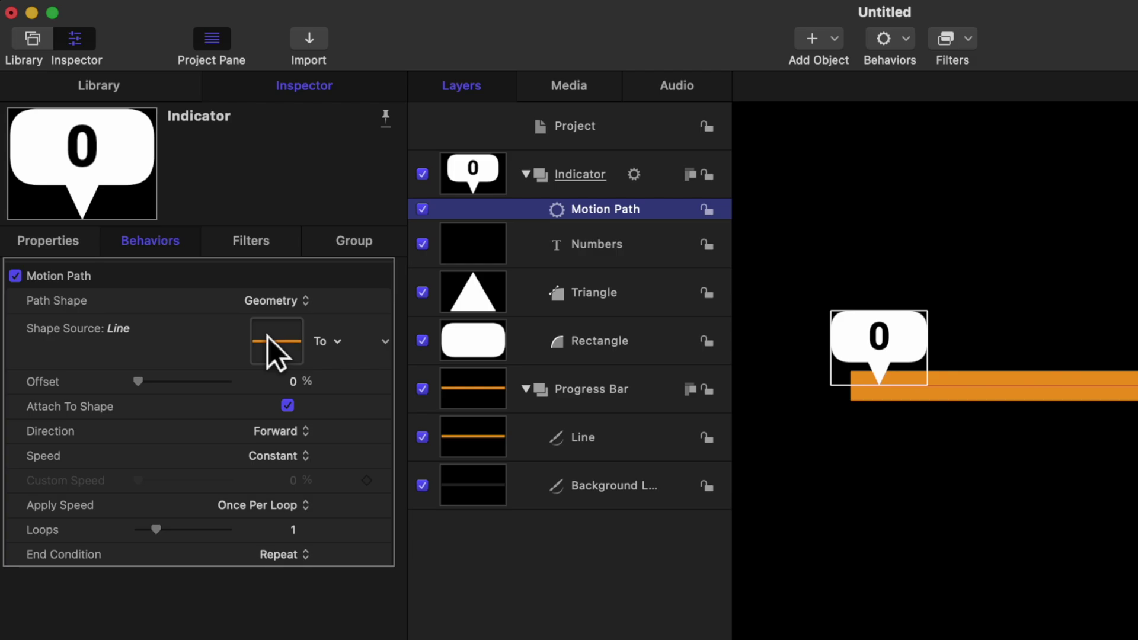
- Test the Motion Path's Offset by moving the Indicator along the line, and return the Offset to 0%
left_click_drag(139, 381, 199, 382)
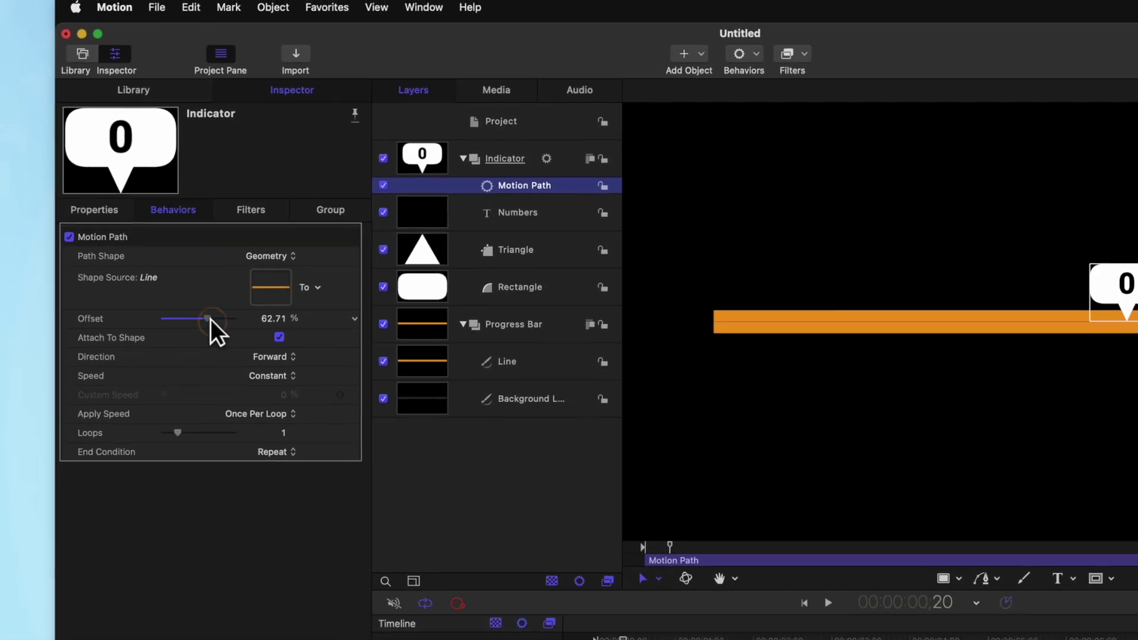
left_click_drag(211, 318, 214, 322)
mouse_move(192, 247)
left_mouse_down()
mouse_move(233, 250)
mouse_move(191, 254)
left_mouse_up()
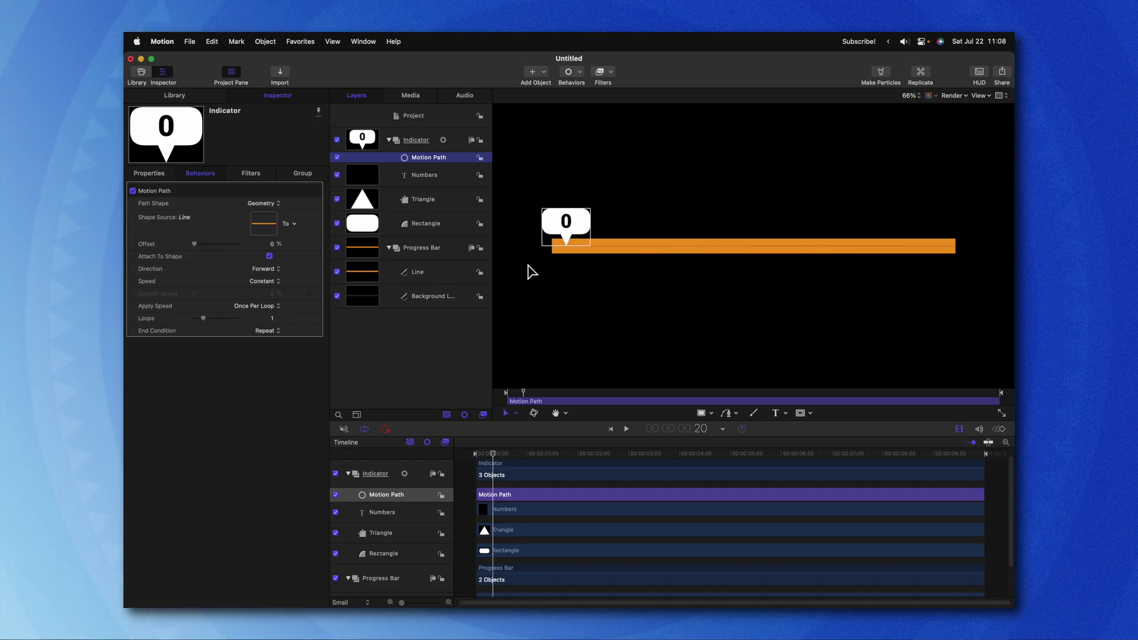
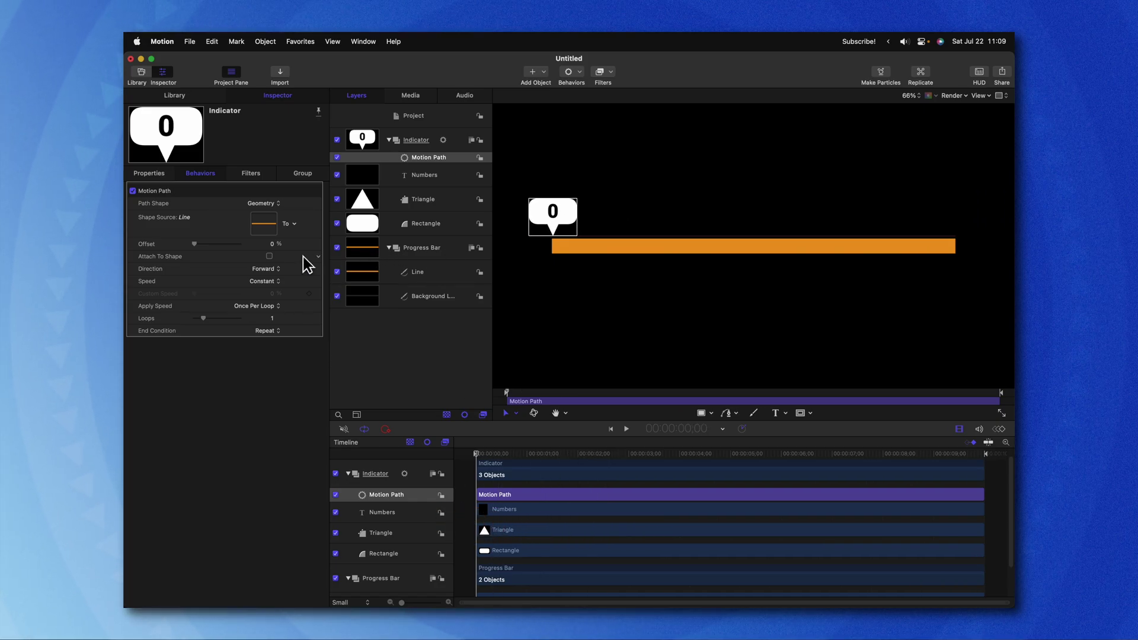
- Set the Motion Path's Speed to Custom, reset the Custom Speed parameter and test changing its value
left_click(264, 280)
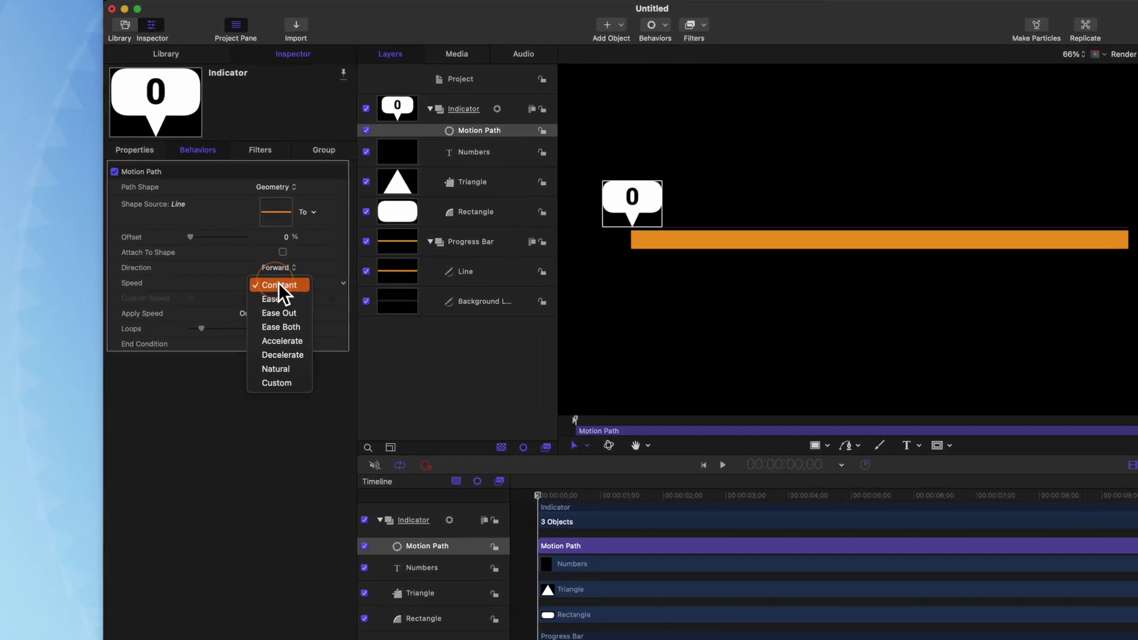
left_click(264, 361)
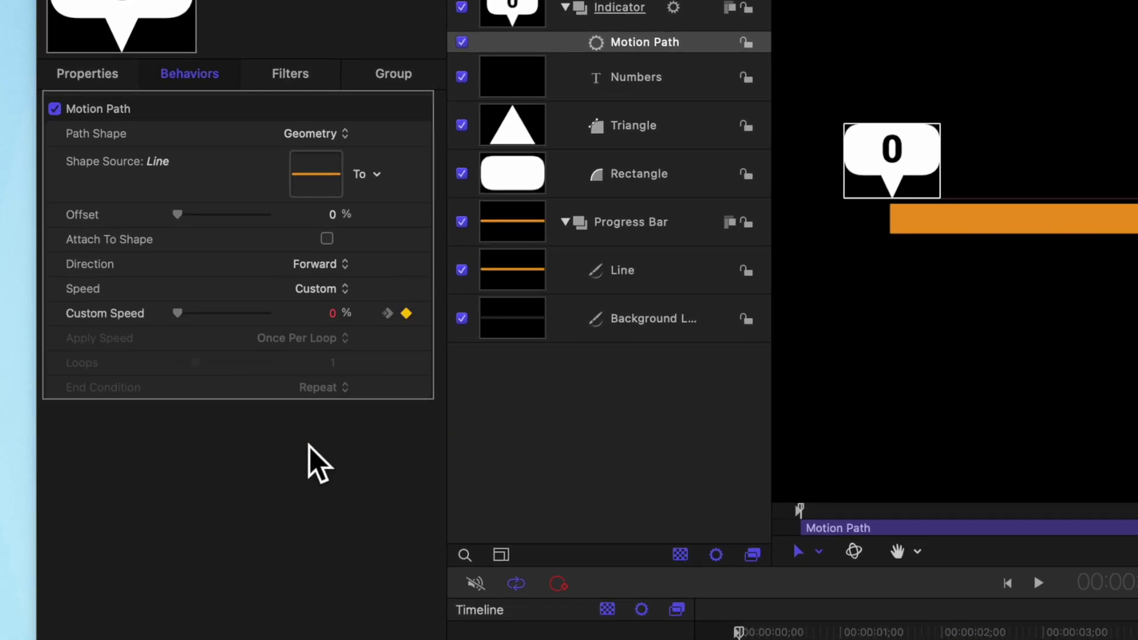
left_click(423, 315)
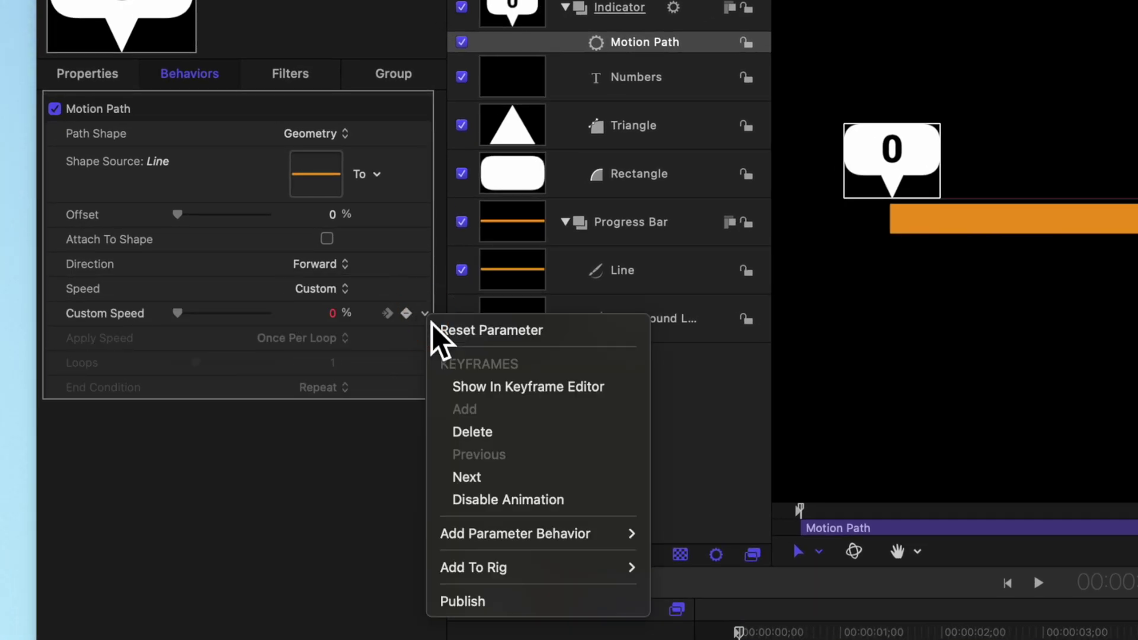
left_click(447, 329)
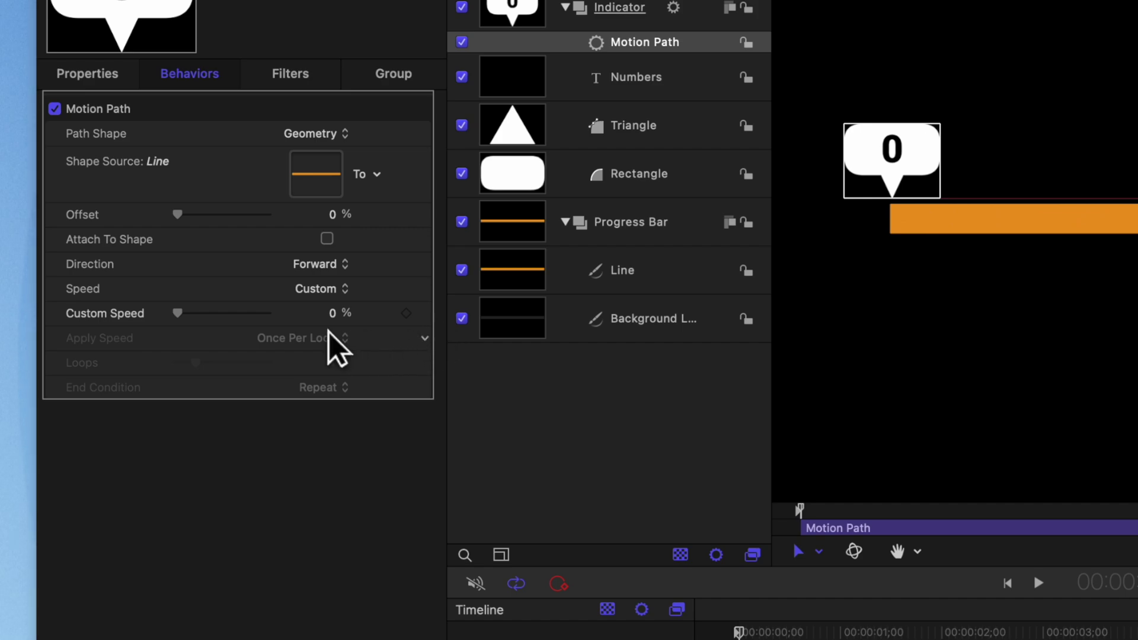
mouse_move(219, 308)
left_mouse_down()
mouse_move(244, 315)
mouse_move(236, 332)
mouse_move(255, 334)
mouse_move(205, 304)
mouse_move(215, 309)
left_mouse_up()
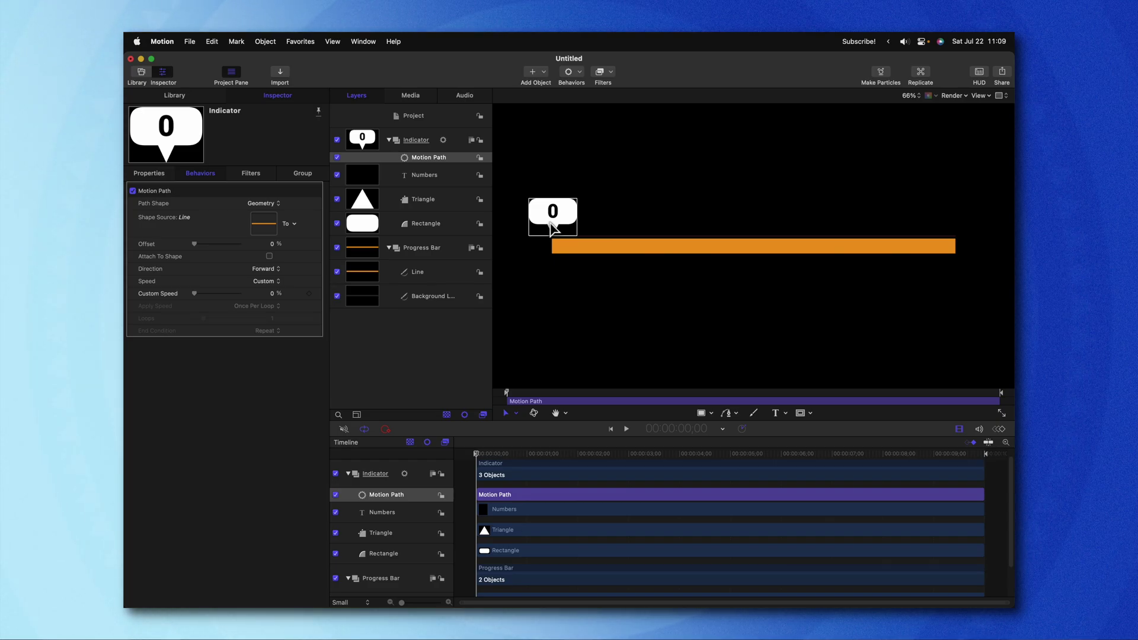
mouse_move(210, 303)
left_mouse_down()
mouse_move(233, 300)
mouse_move(198, 307)
left_mouse_up()
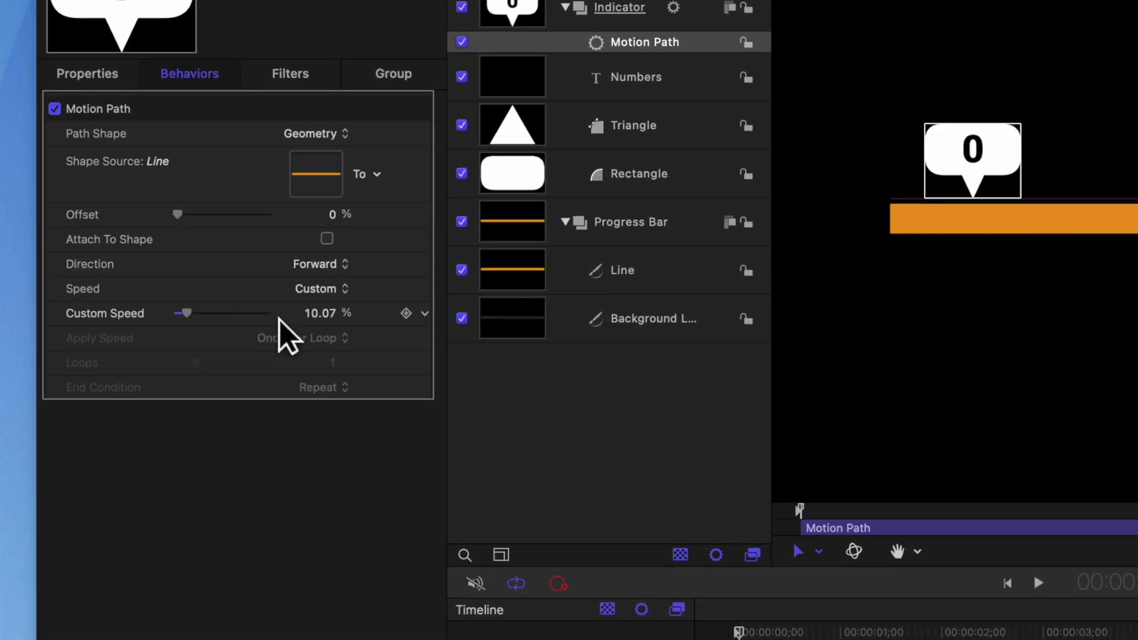
- Add a Link parameter behavior to Custom Speed, using the Line as source object and its outline's Last Point Offset as source parameter
left_click(425, 314)
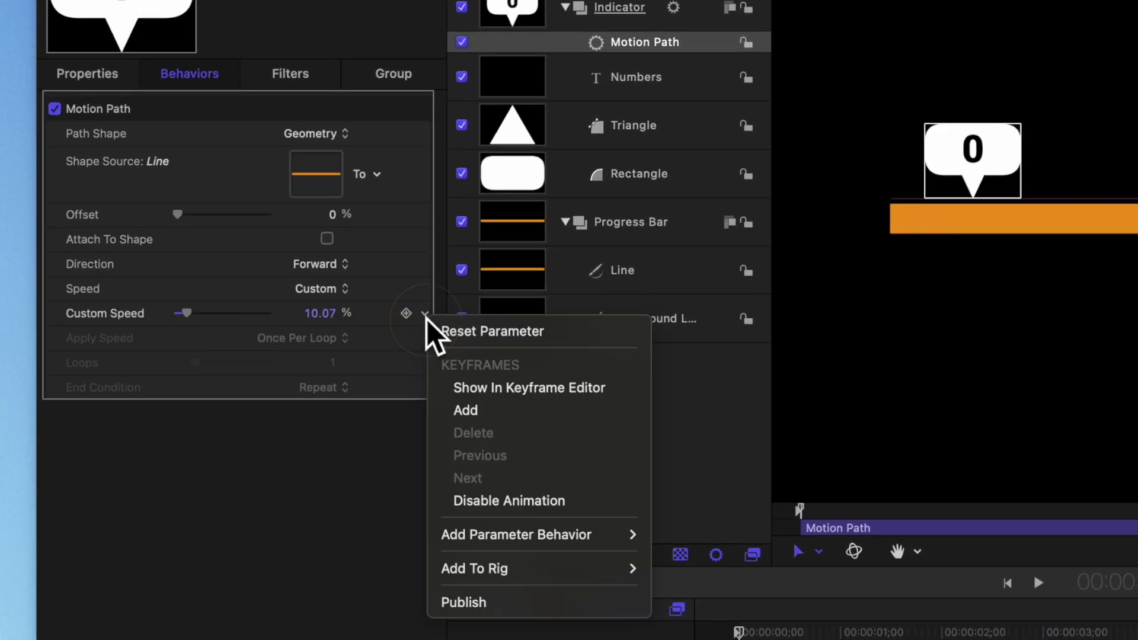
mouse_move(533, 426)
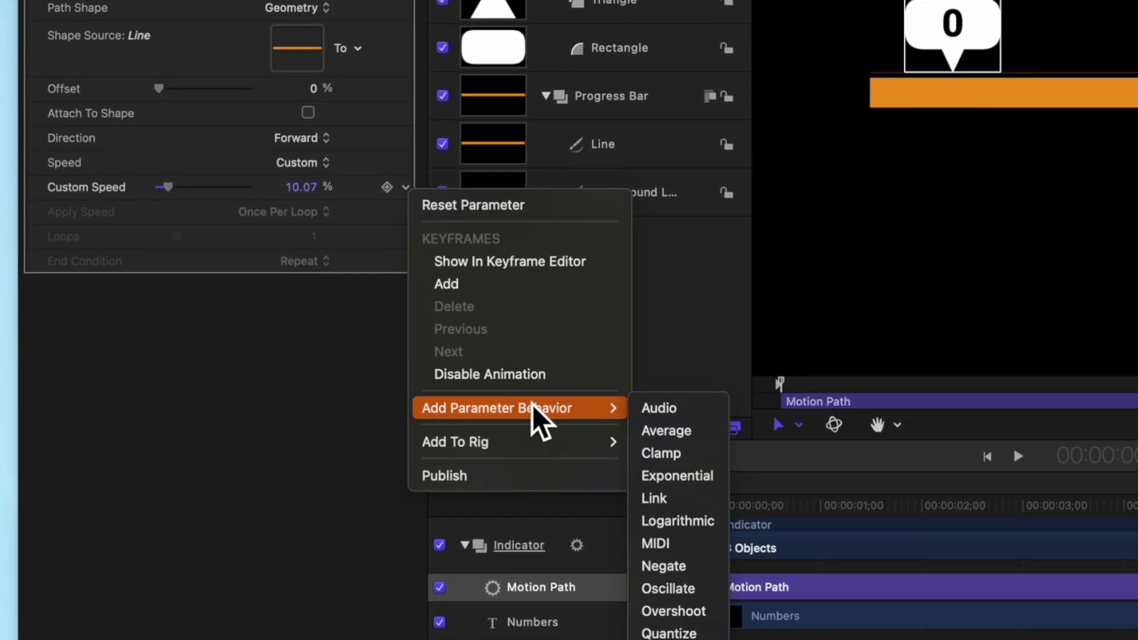
left_click(681, 517)
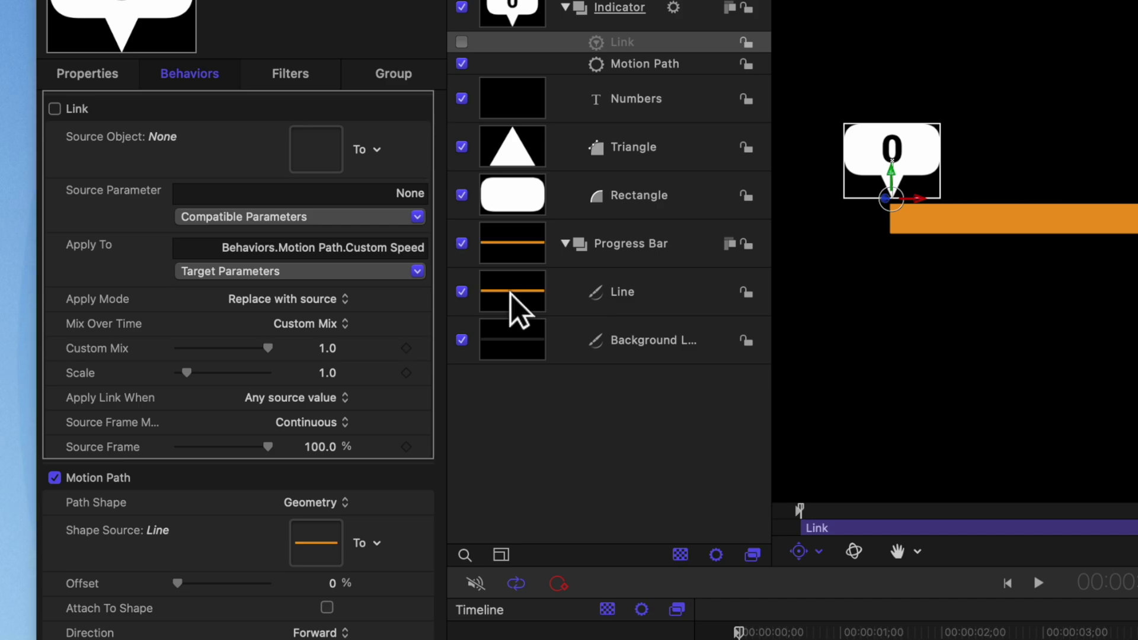
left_click(519, 312)
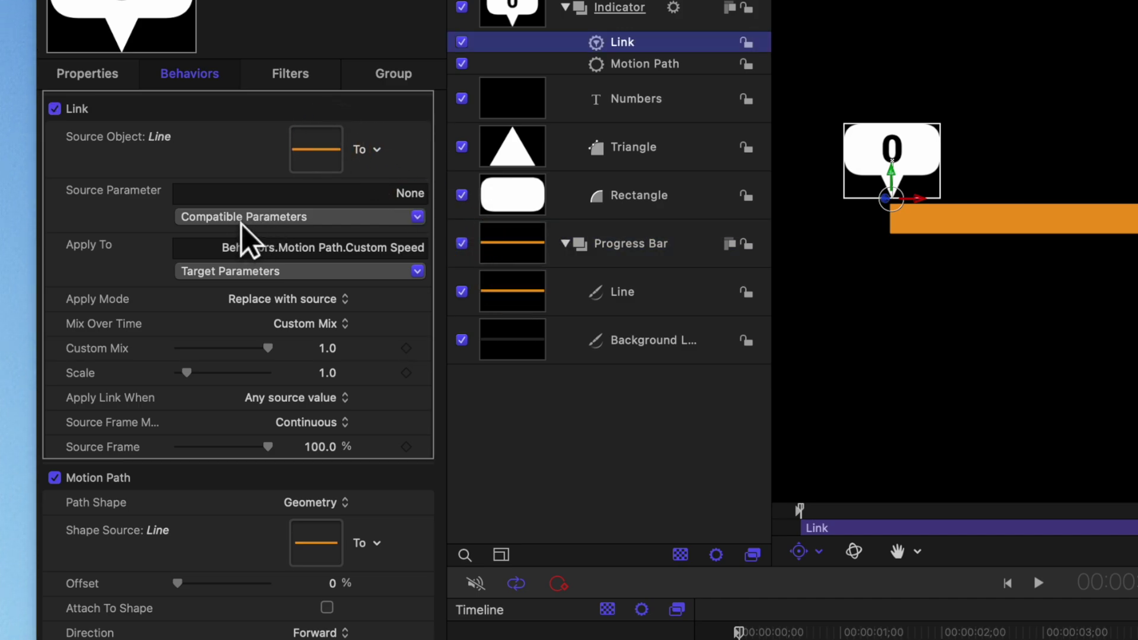
left_click(274, 218)
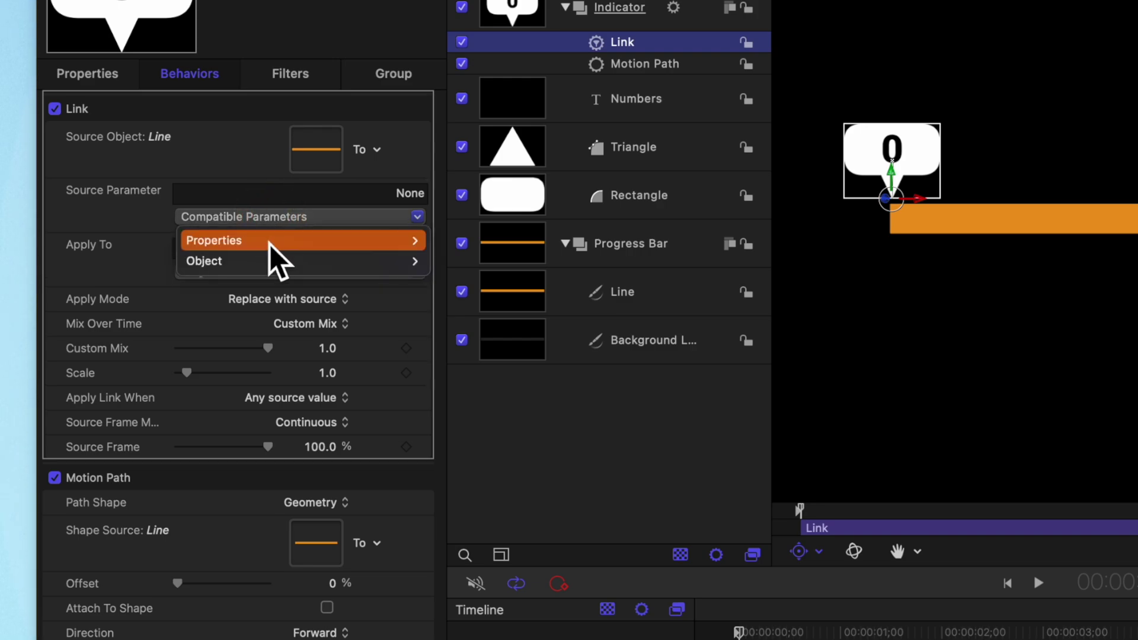
mouse_move(276, 262)
mouse_move(498, 263)
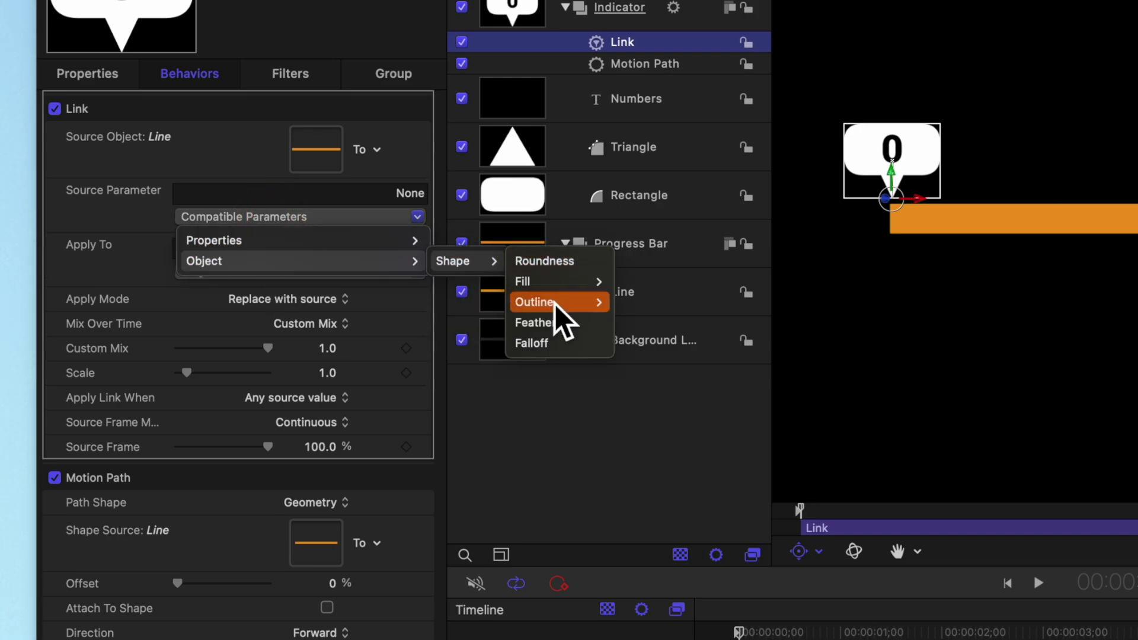
mouse_move(545, 302)
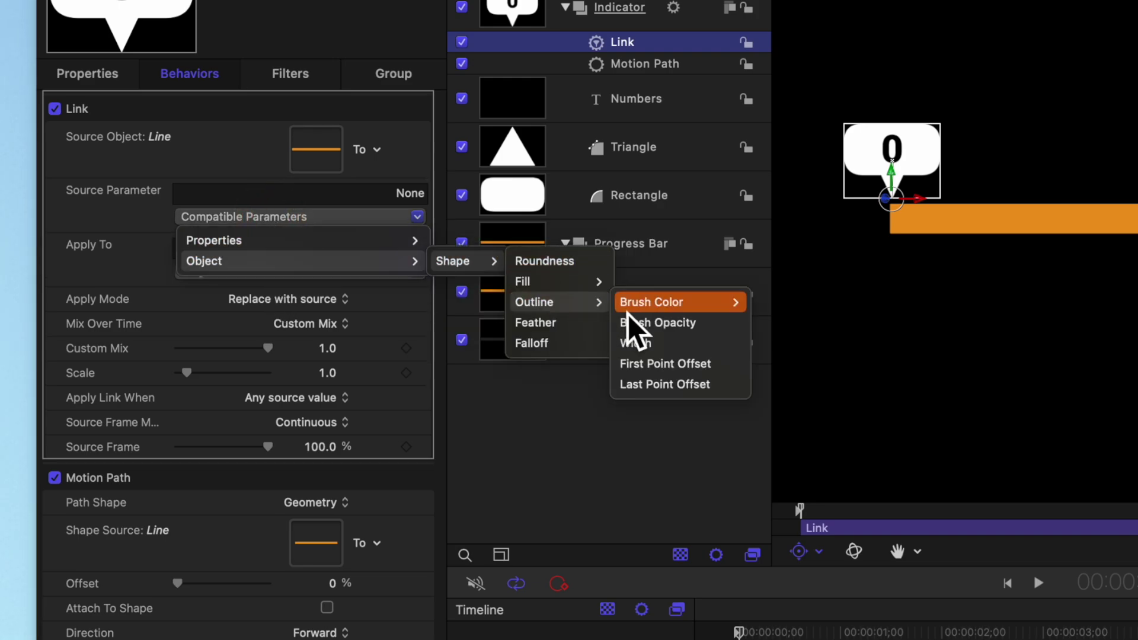
left_click(667, 388)
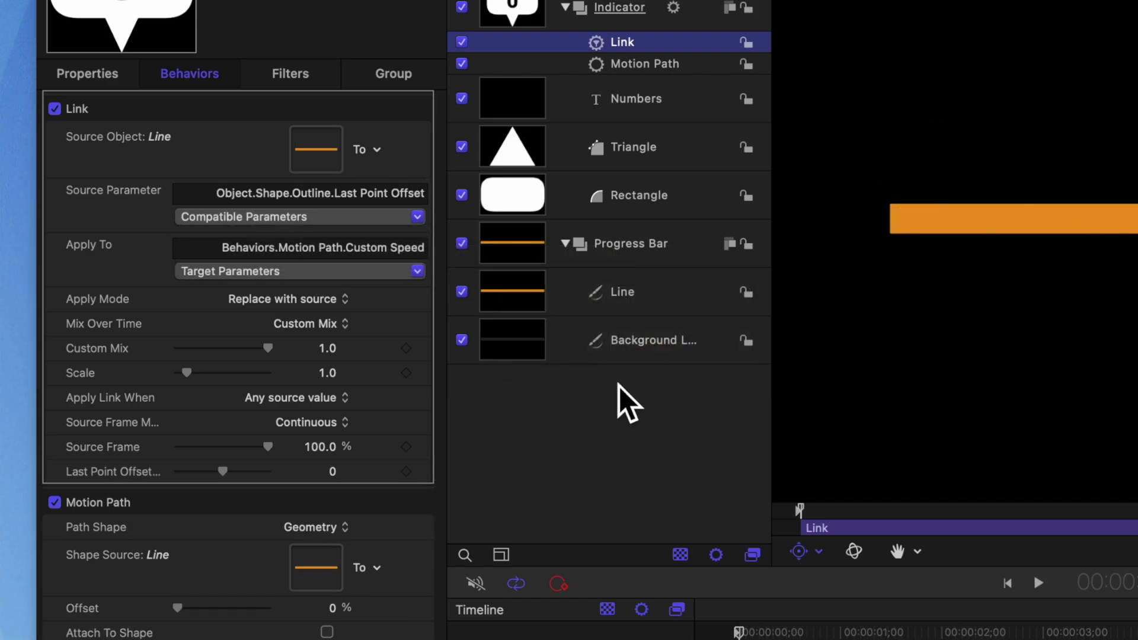
- Test the Indicator's link by changing the Line's Last Point Offset to about 71%
left_click(534, 300)
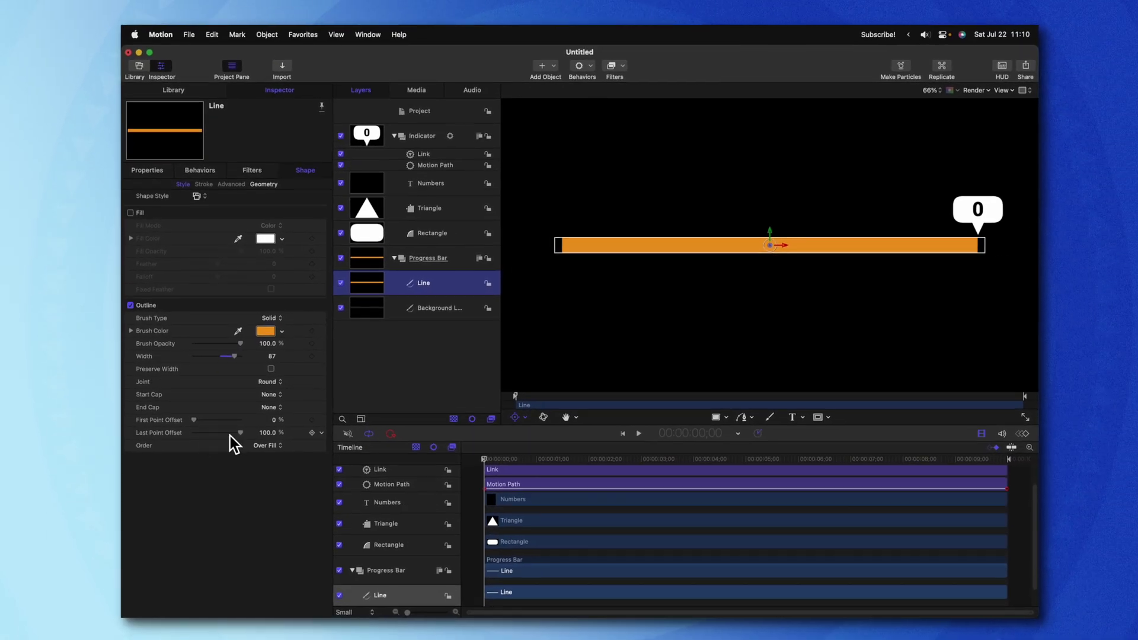
left_click_drag(263, 560, 203, 581)
left_click_drag(205, 431, 223, 452)
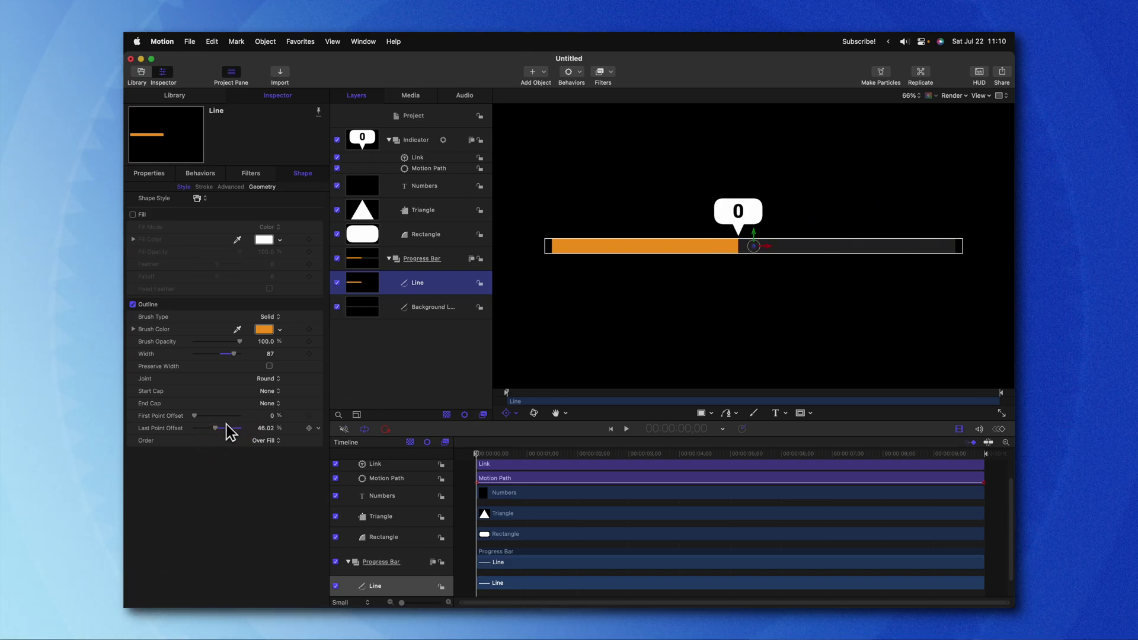
left_click_drag(229, 432, 230, 435)
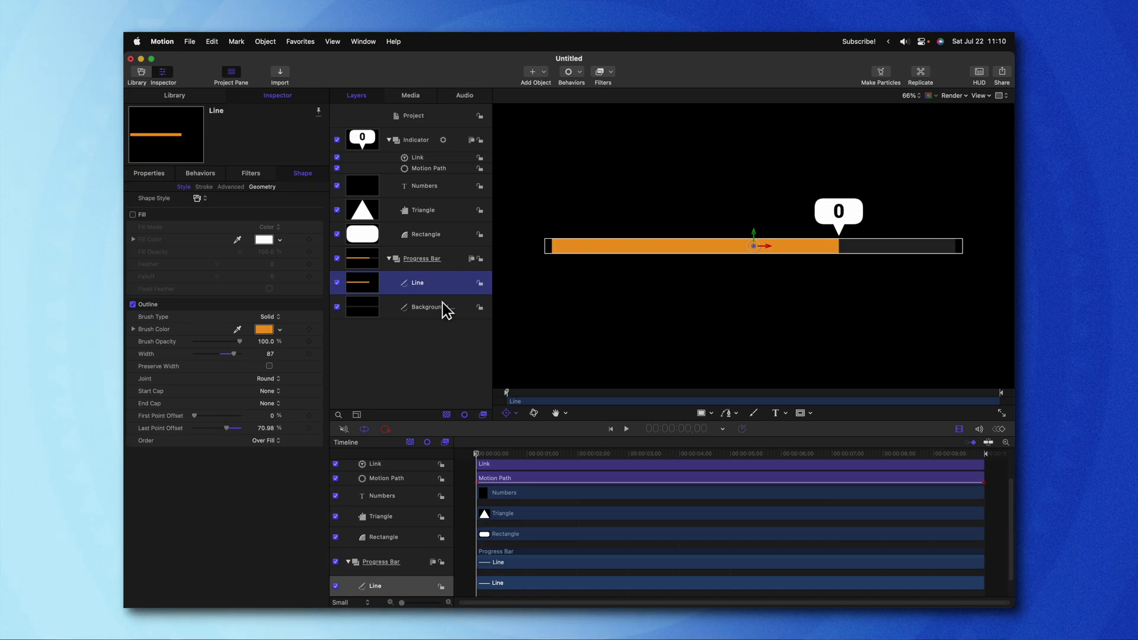
- Add a Link parameter behavior to the Numbers generator's Value, sourced from the Line's outline Last Point Offset
left_click(356, 181)
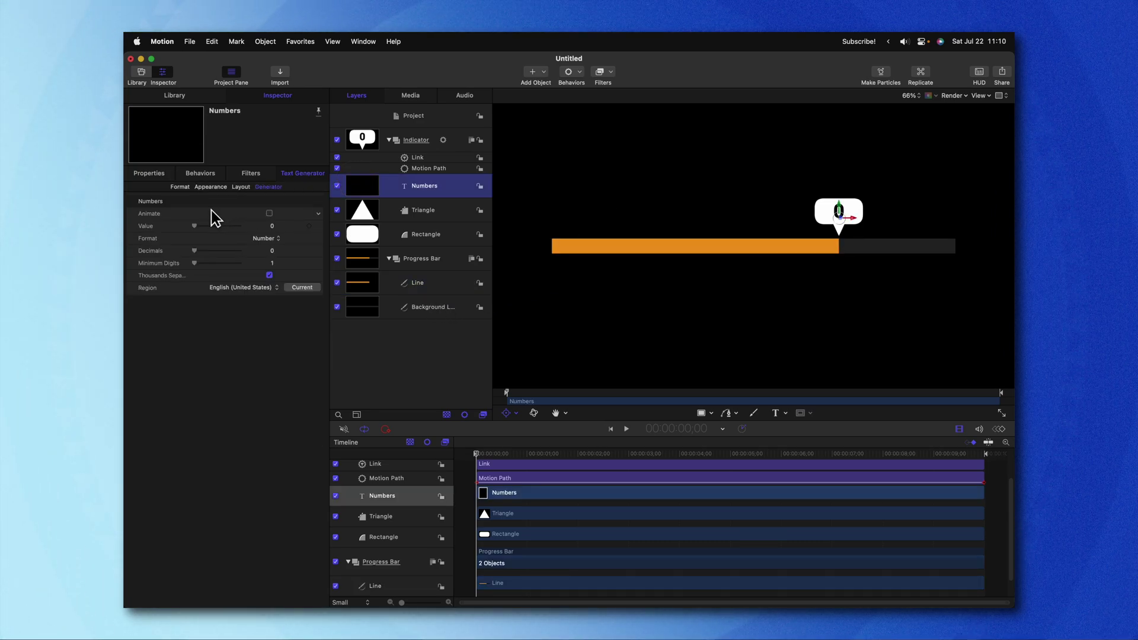
left_click(319, 226)
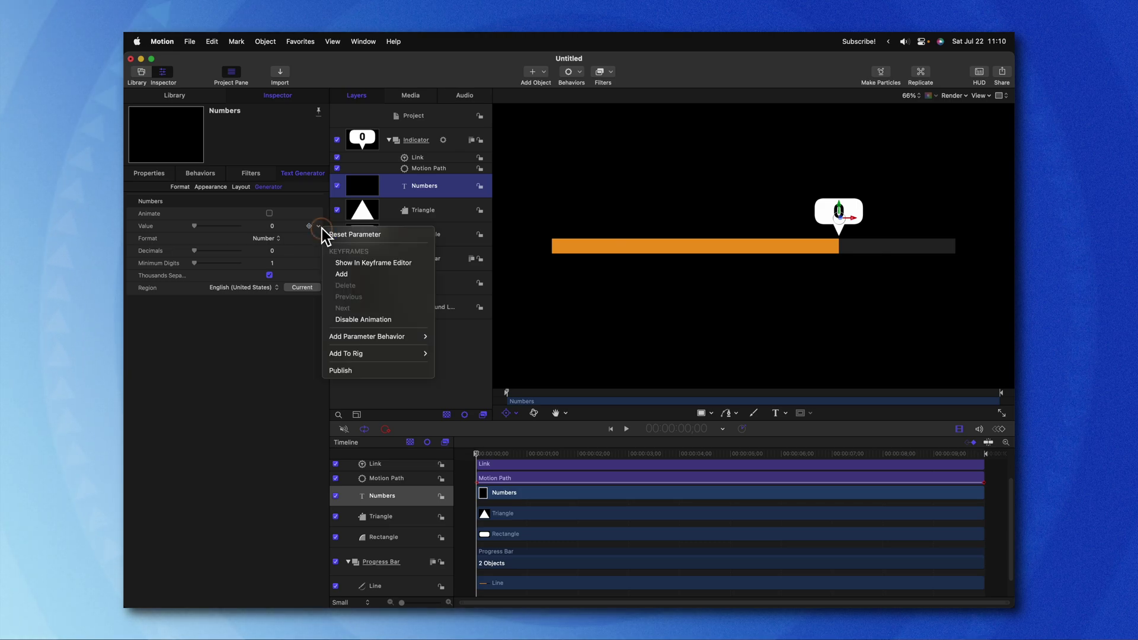
mouse_move(375, 336)
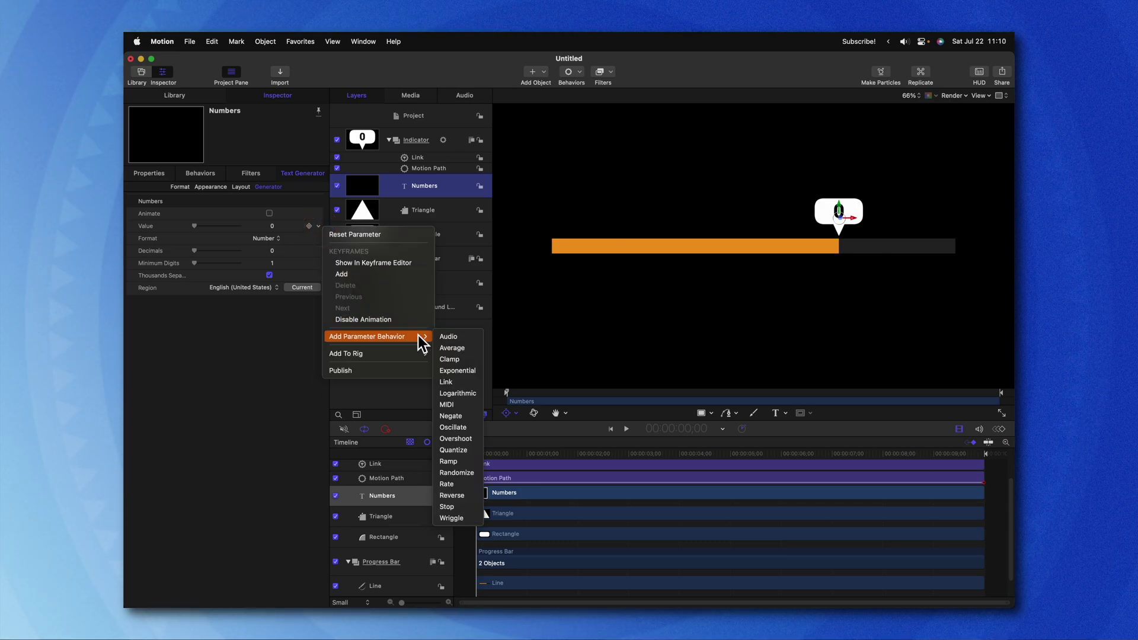
left_click(460, 384)
left_click_drag(286, 236, 269, 215)
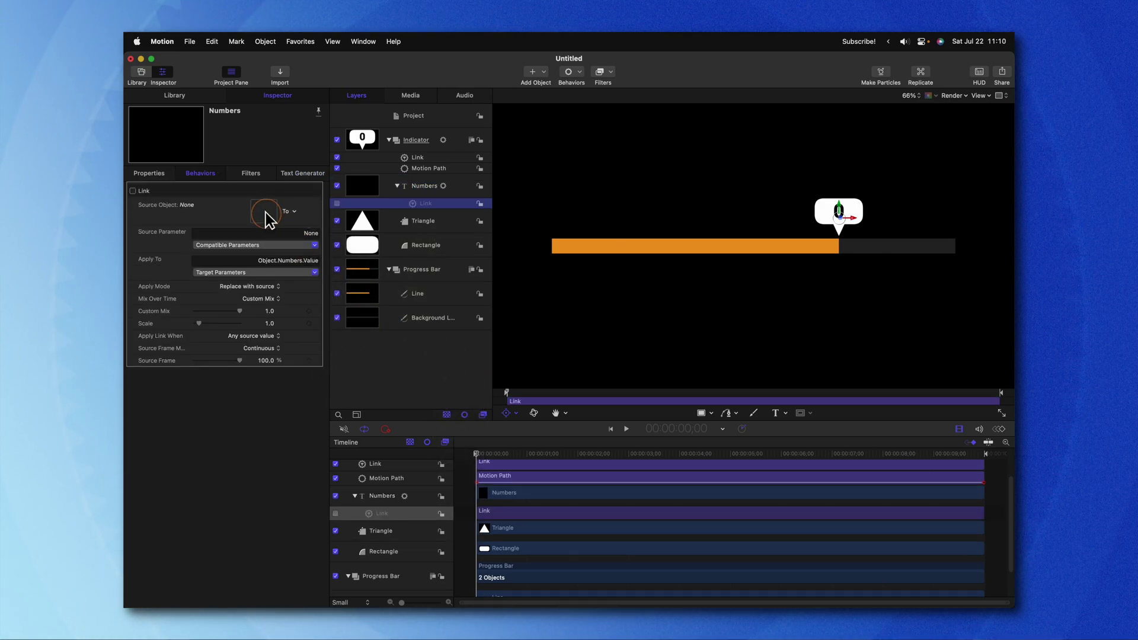
left_click(255, 245)
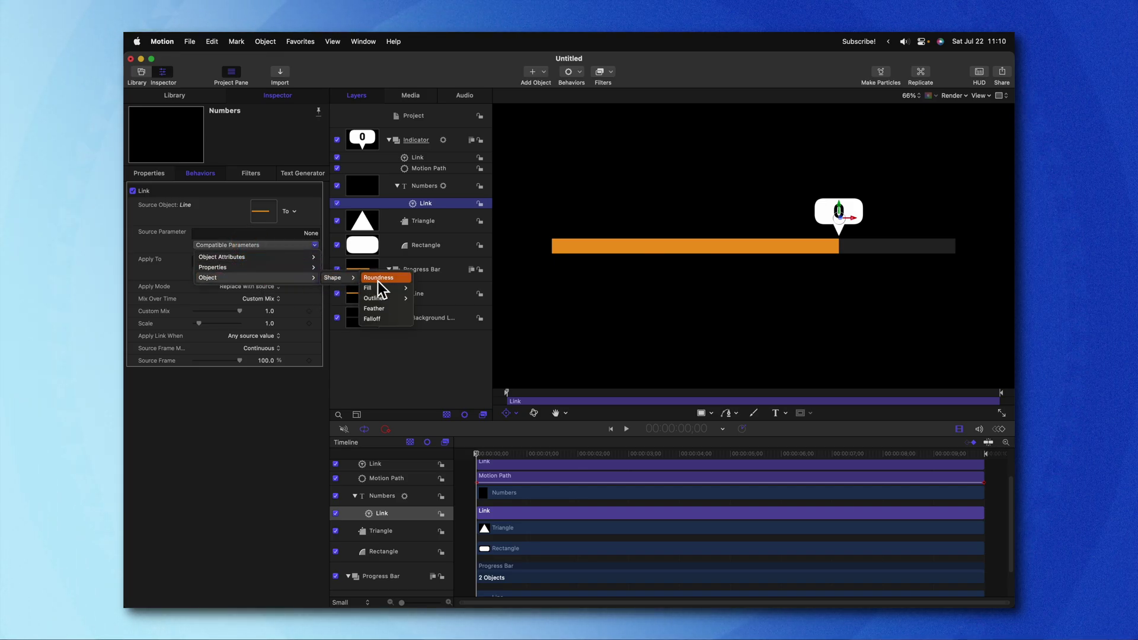
mouse_move(379, 298)
left_click(447, 342)
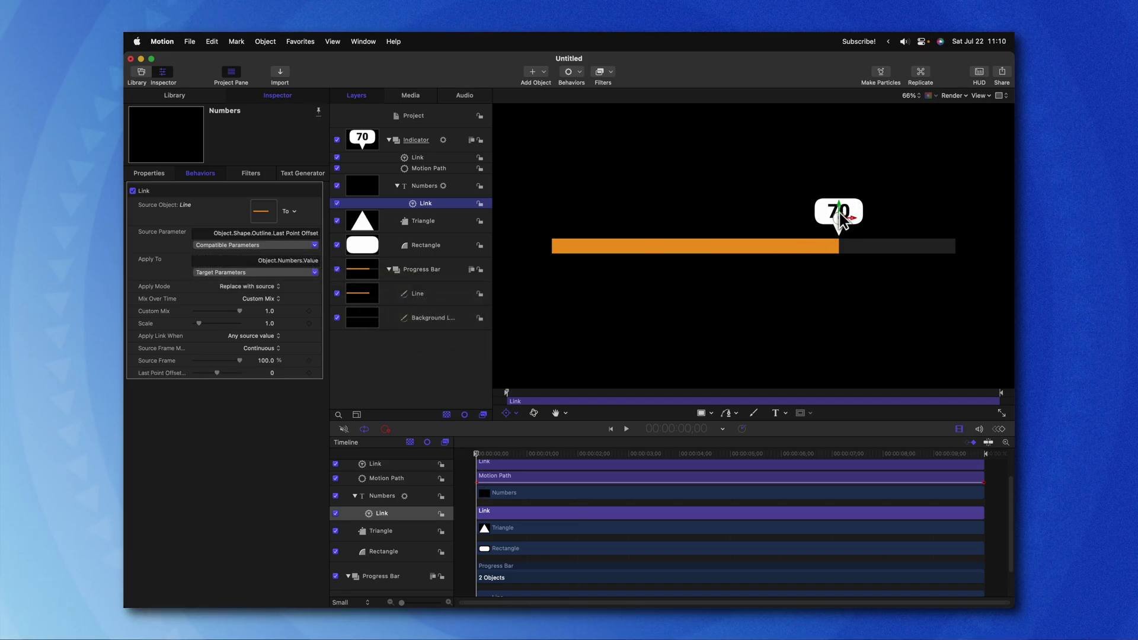
- Set the Line's Last Point Offset to 100%
left_click(427, 295)
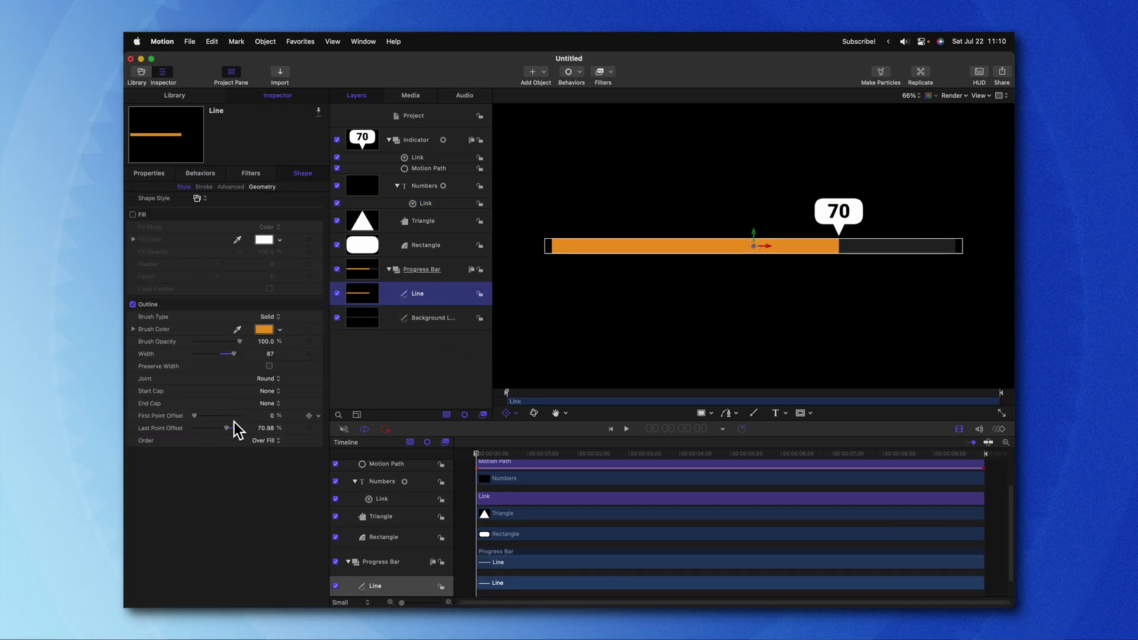
mouse_move(225, 428)
left_mouse_down()
mouse_move(194, 429)
mouse_move(250, 432)
mouse_move(205, 433)
mouse_move(232, 430)
left_mouse_up()
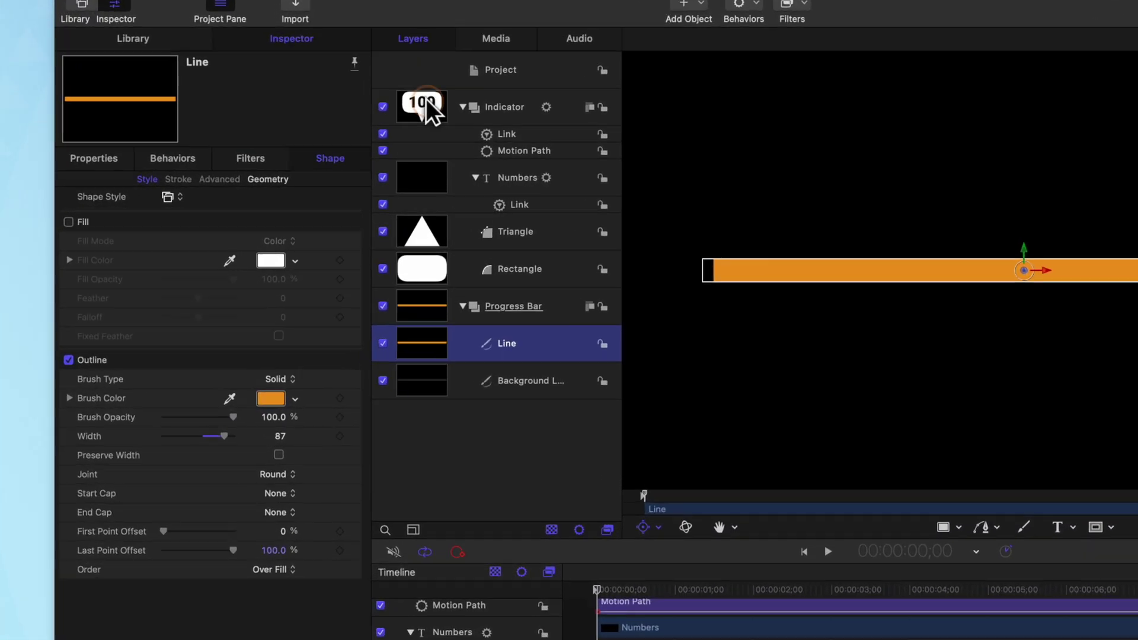
- Add a Ramp parameter behavior to the Indicator group's Scale
left_click(363, 139)
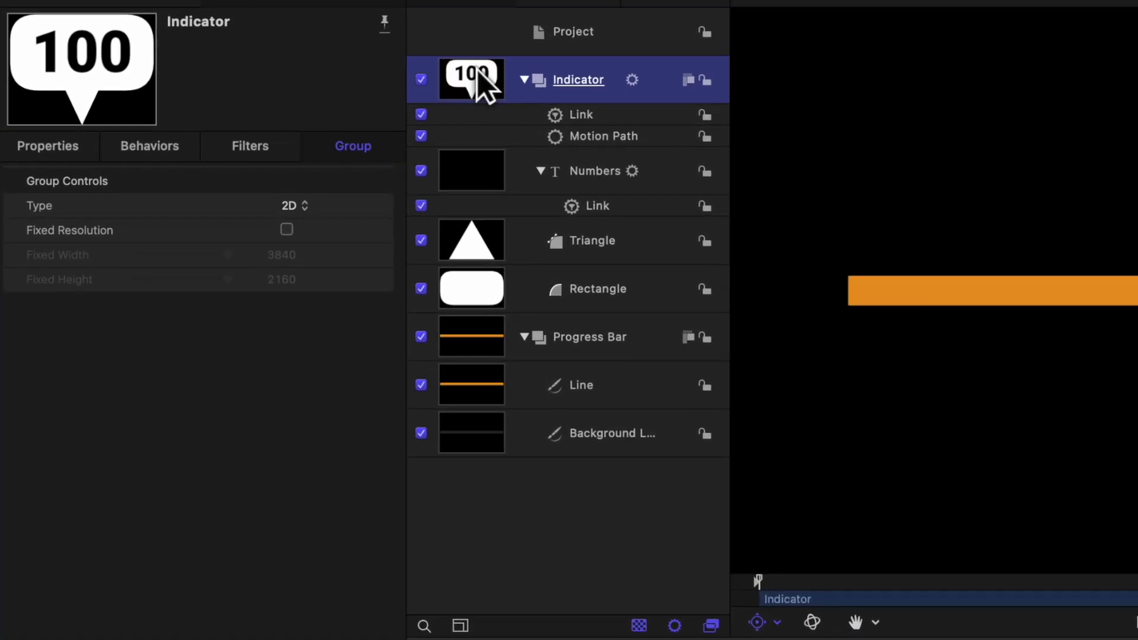
left_click(65, 152)
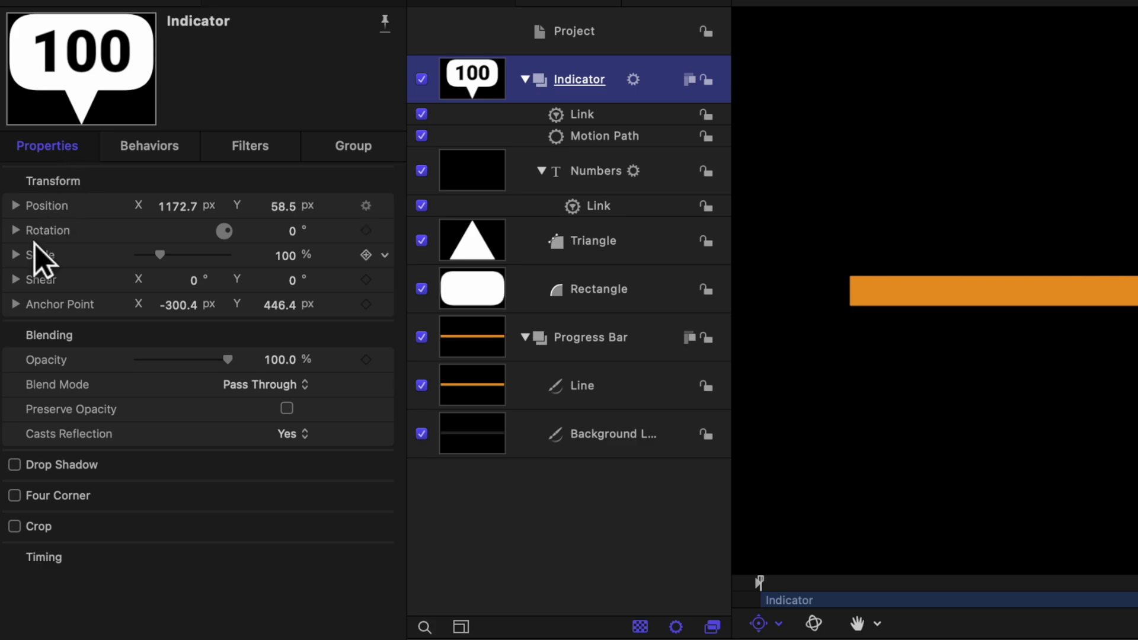
left_click(394, 259)
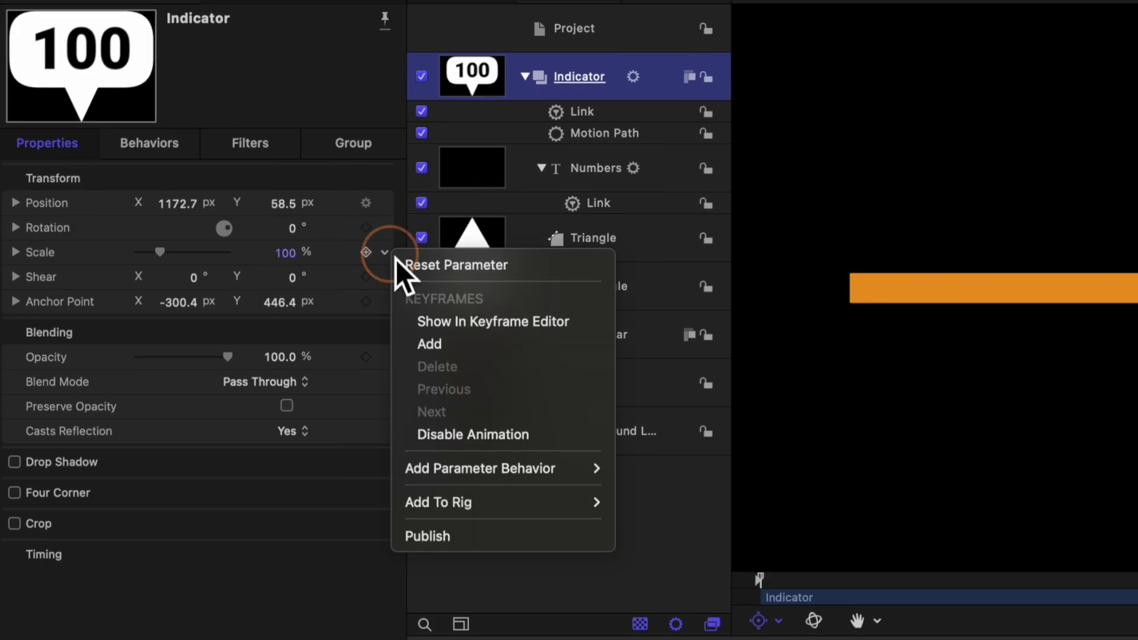
mouse_move(514, 471)
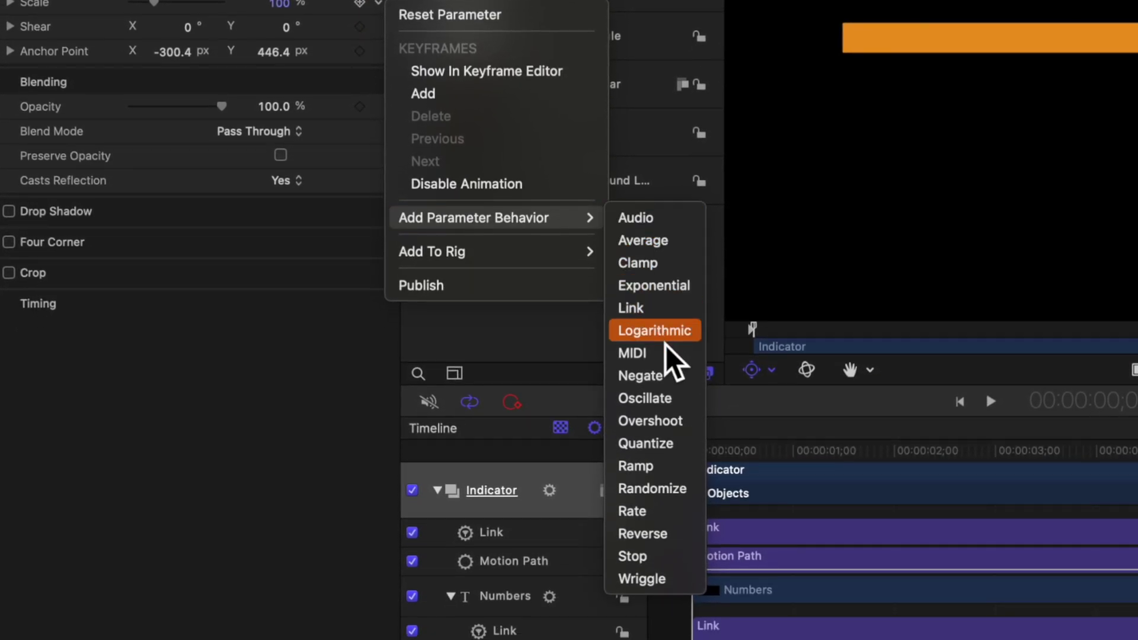
left_click(659, 471)
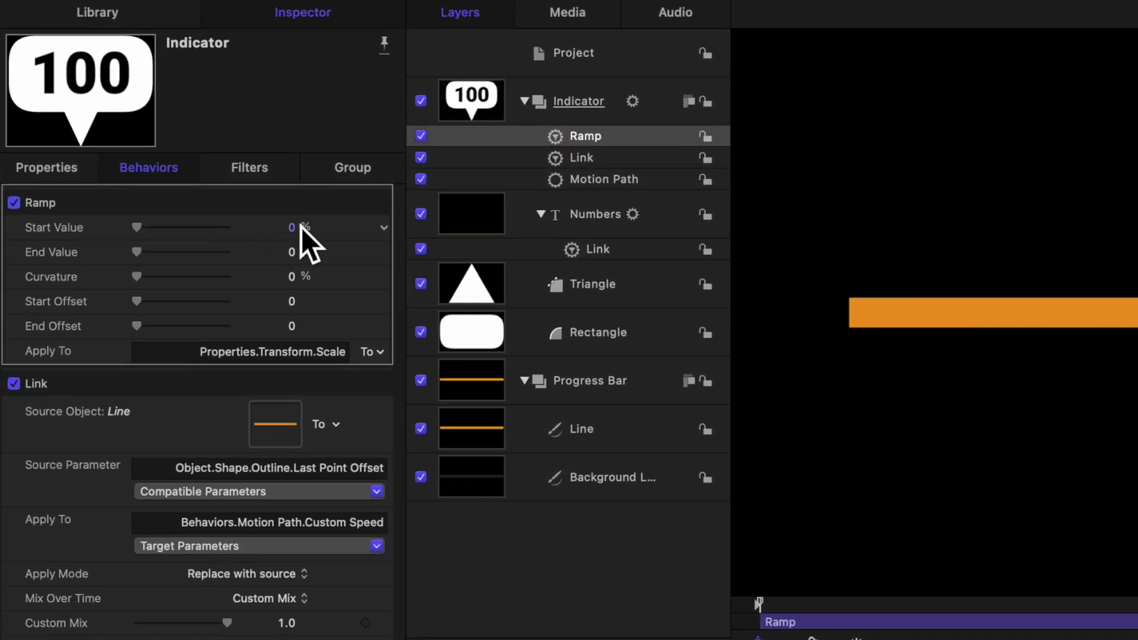
- Set the Ramp's Start Value to -100% and check the Indicator's scale at the last frame of the project
left_click(300, 231)
type("-100")
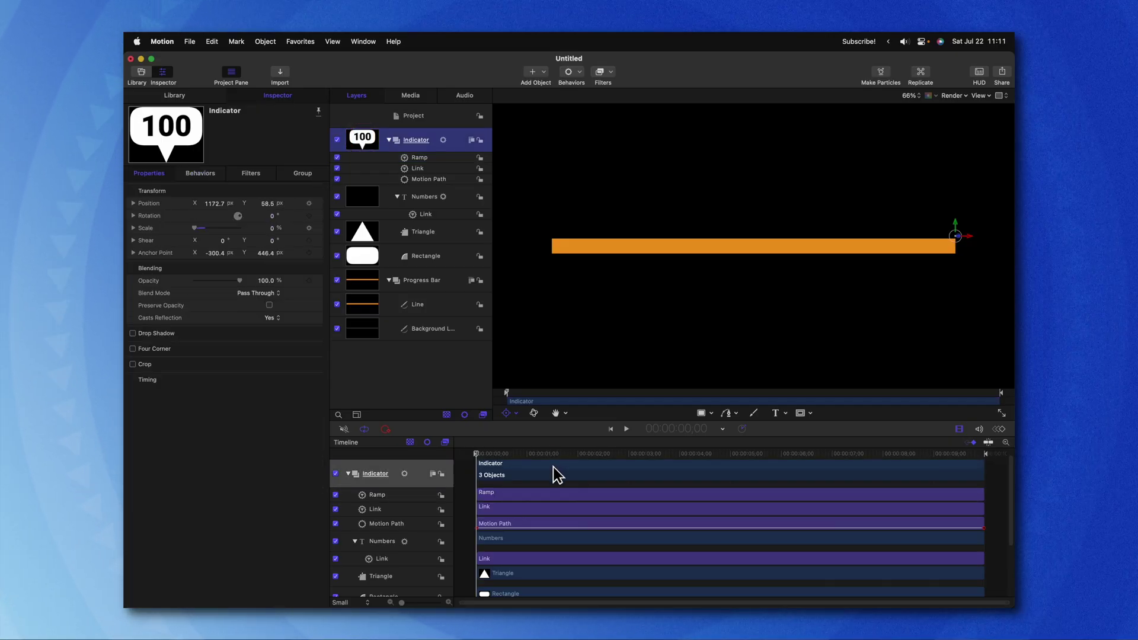
left_click(558, 468)
key("End")
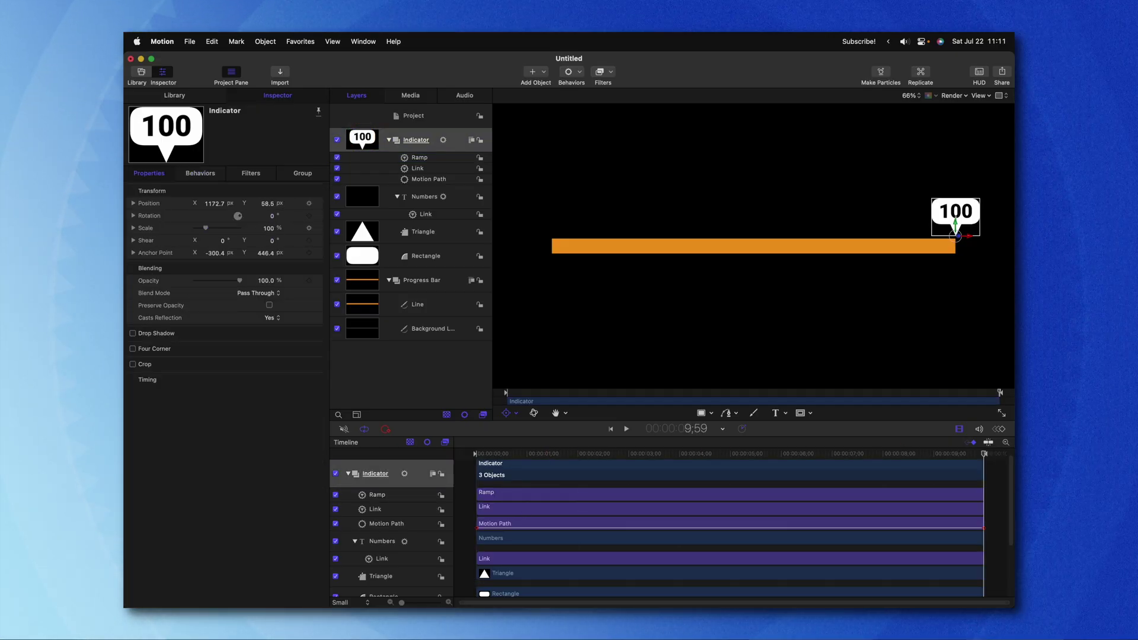
- Trim the Indicator's Ramp behavior so it ends at frame 21
key("Home")
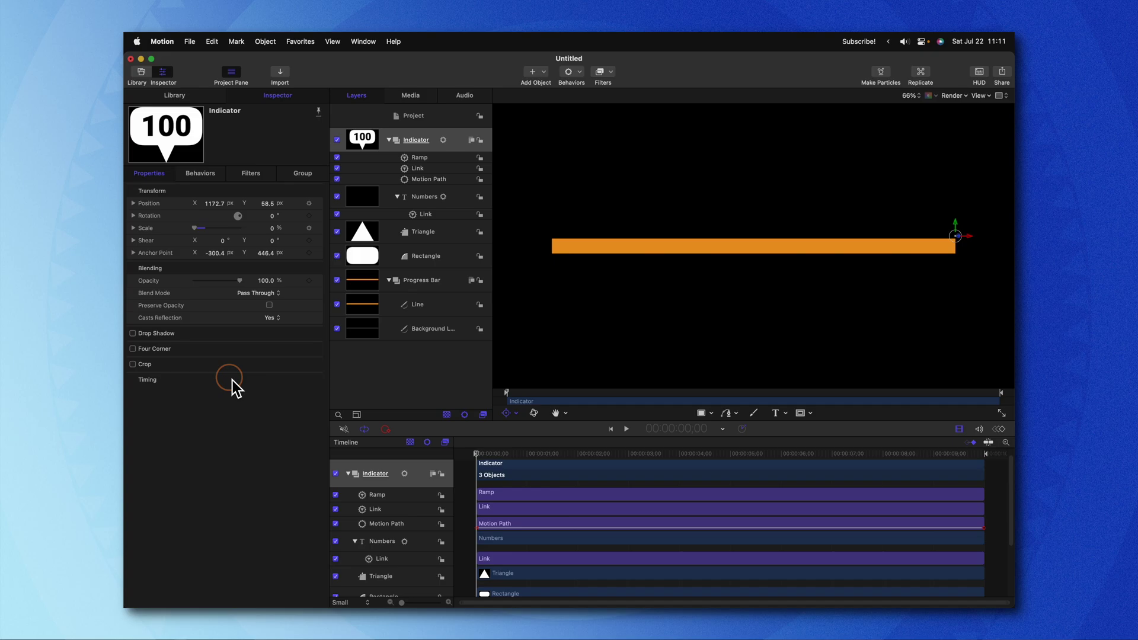
left_click(435, 158)
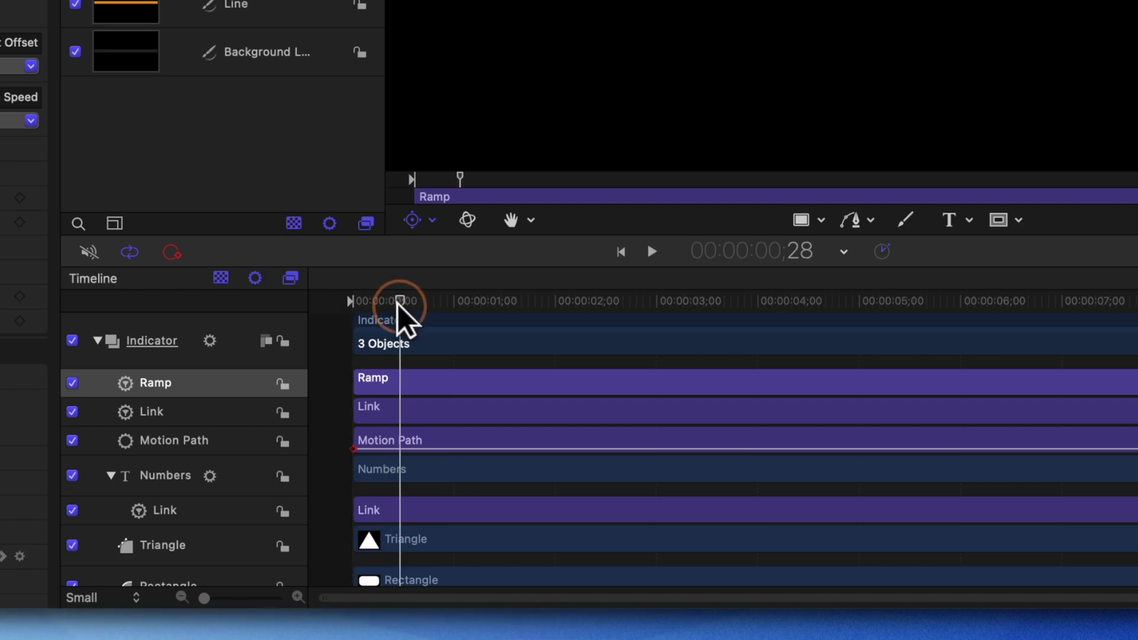
left_click_drag(397, 304, 384, 303)
key("o")
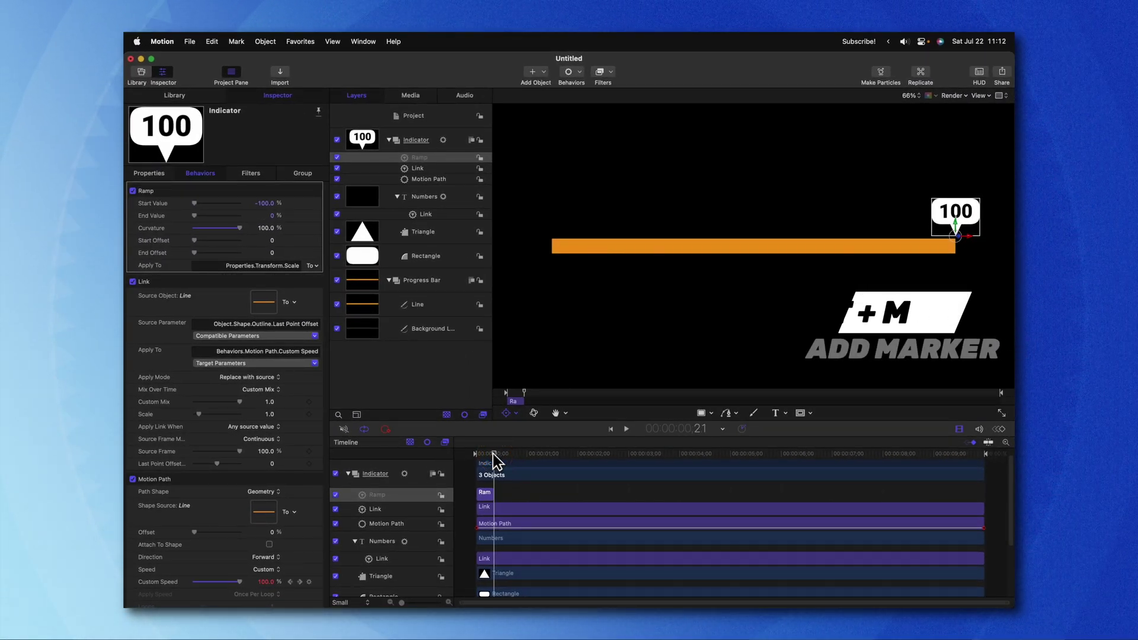
- Add a timeline marker at 00:00:00;21 and set its type to Build In - Optional
key("shift+m")
key("shift+Right")
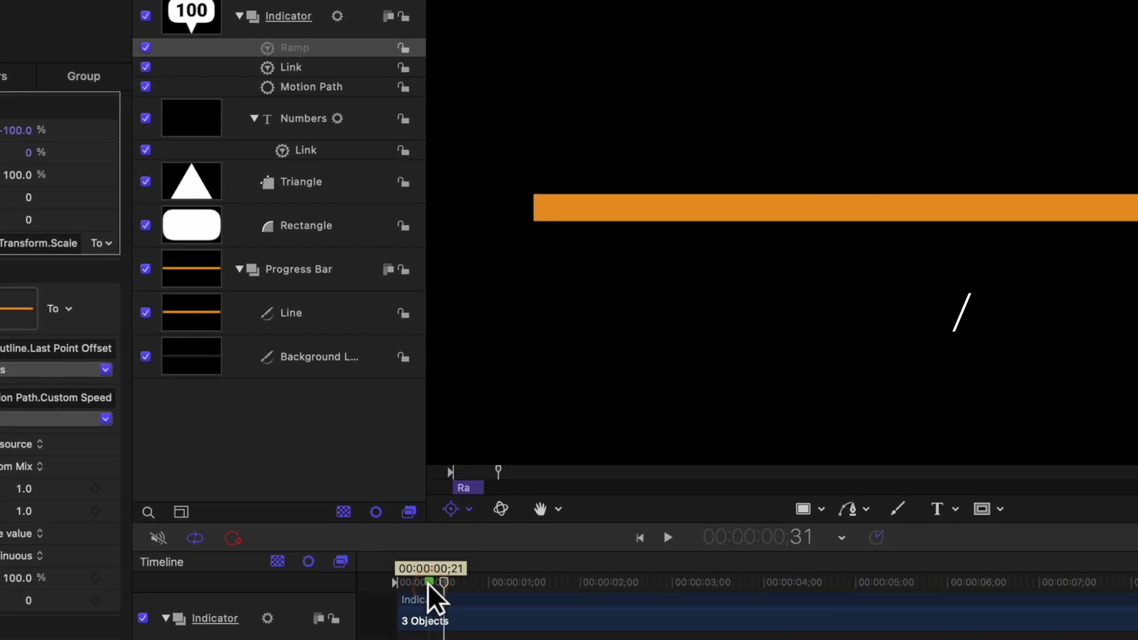
double_click(476, 488)
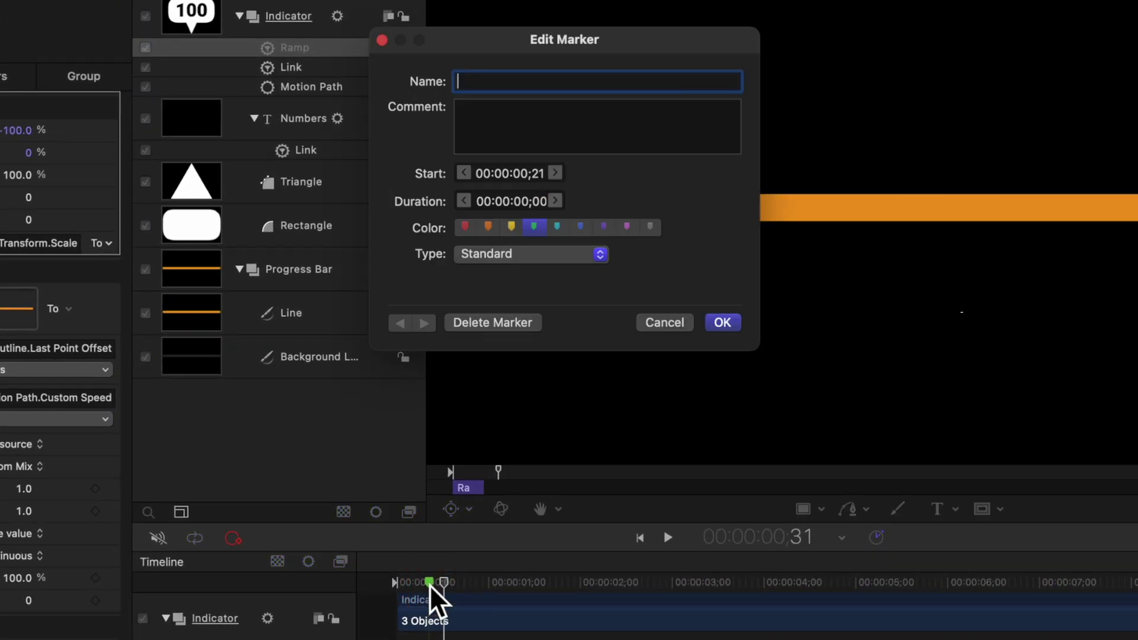
left_click(531, 255)
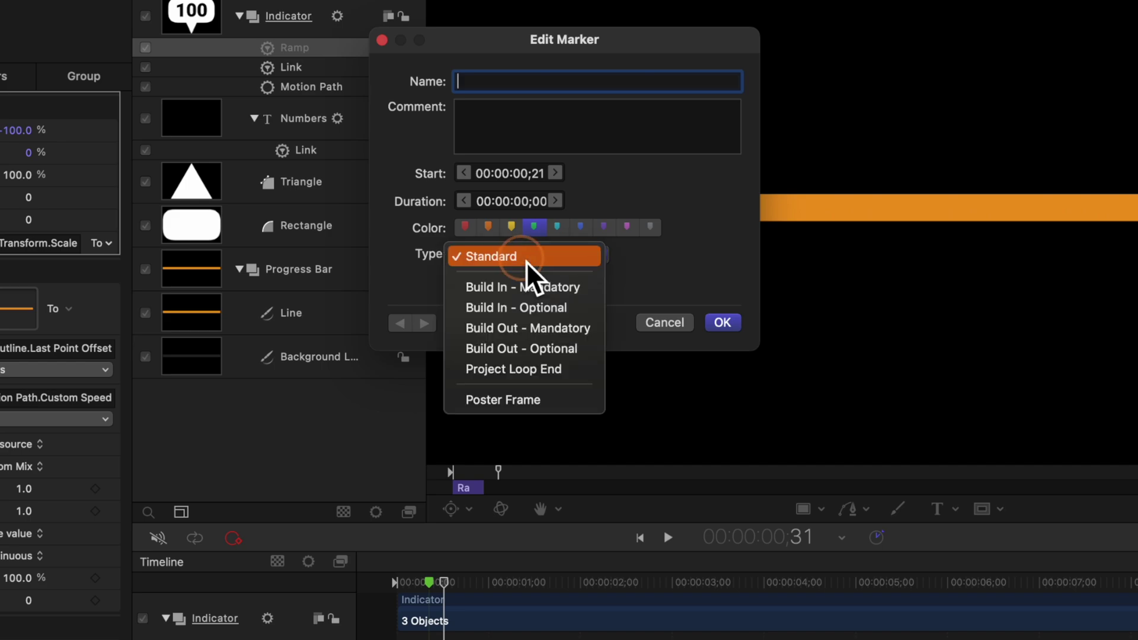
left_click(531, 307)
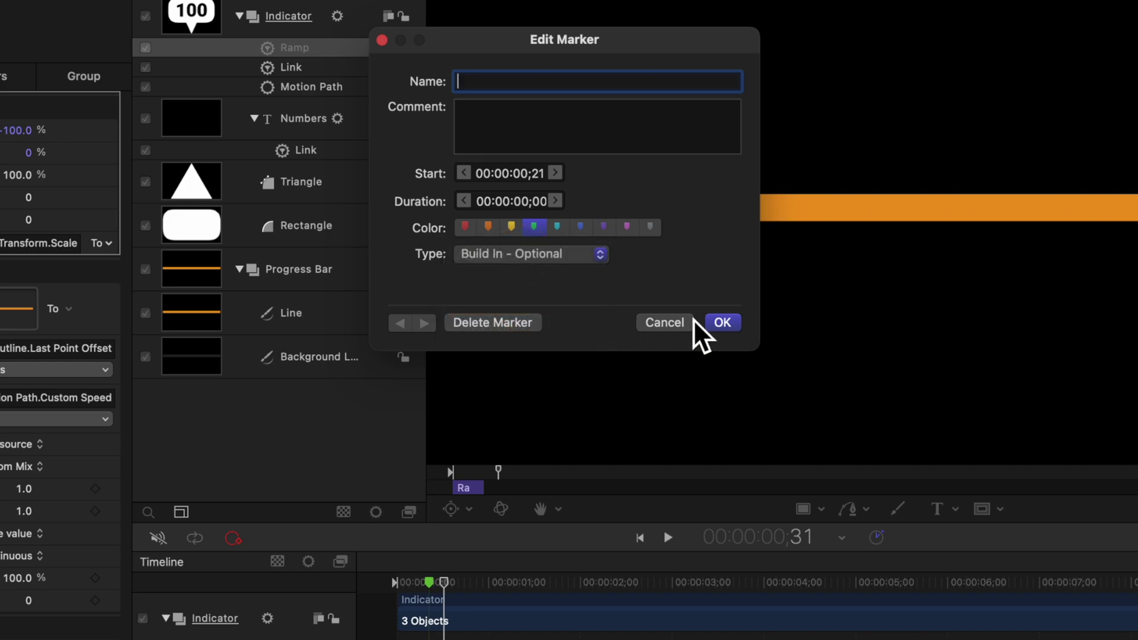
left_click(726, 325)
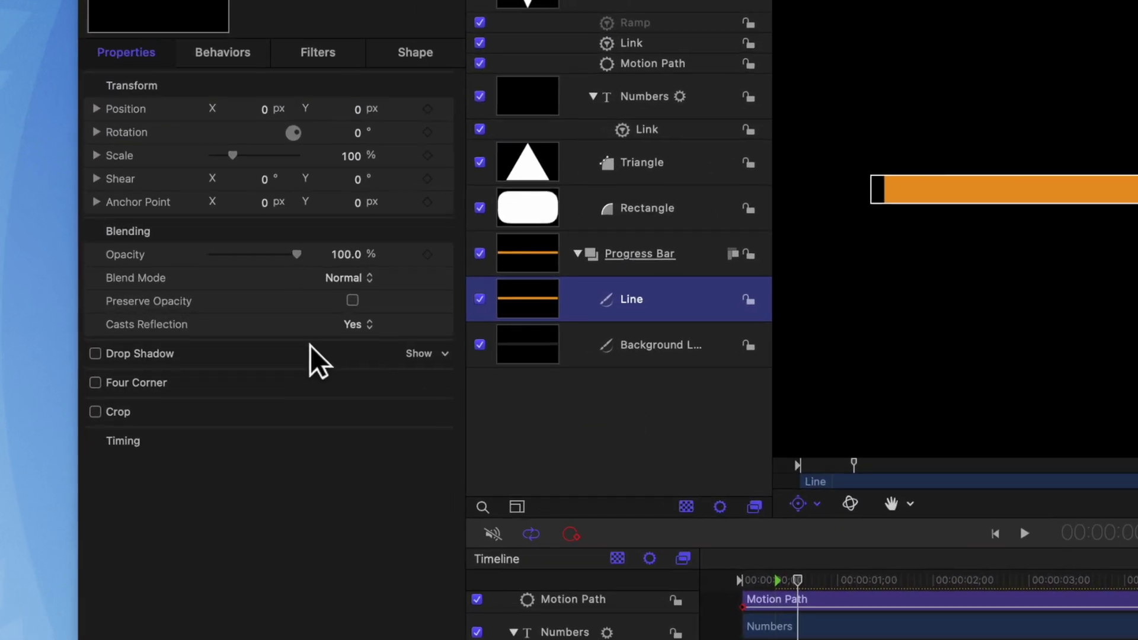
- Add the orange Line's outline Last Point Offset to a new rig with a slider widget
left_click(404, 41)
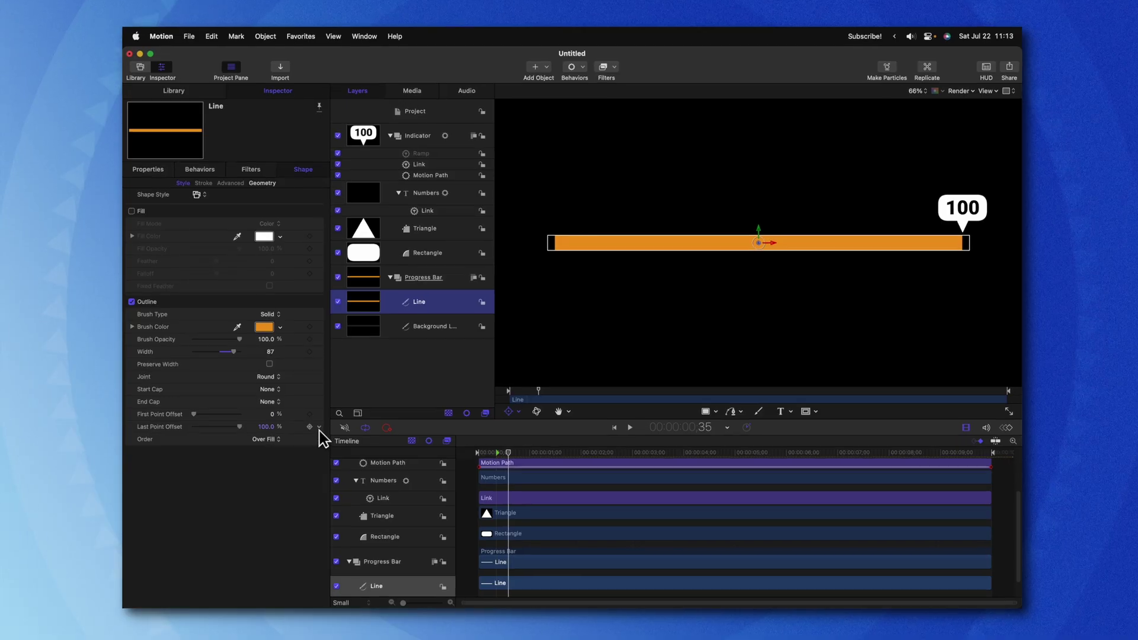
left_click(320, 434)
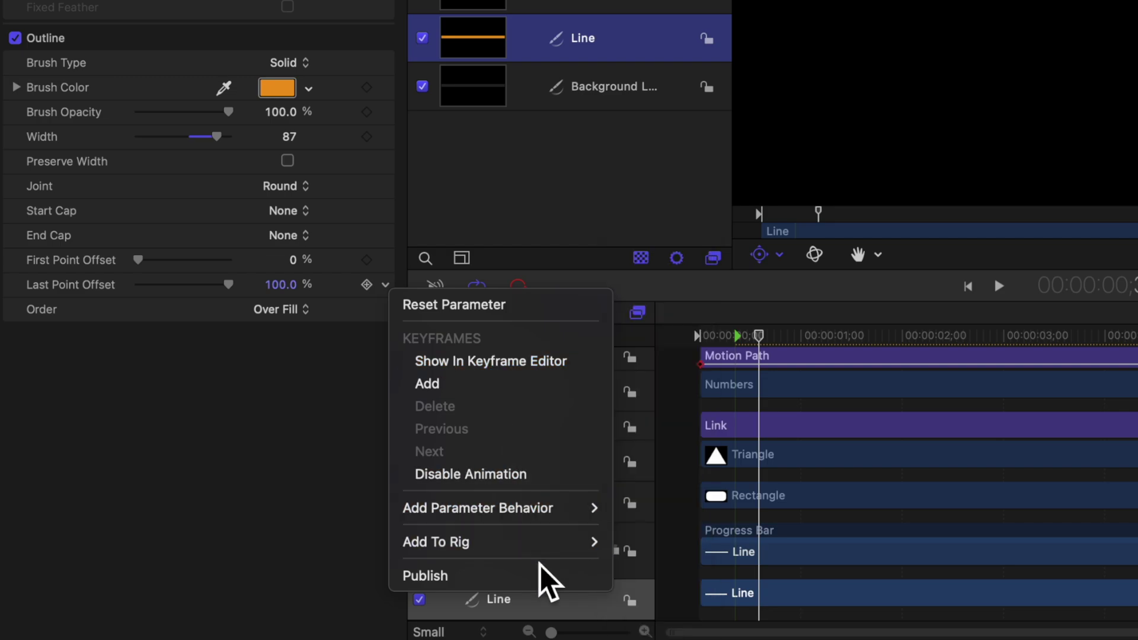
mouse_move(543, 548)
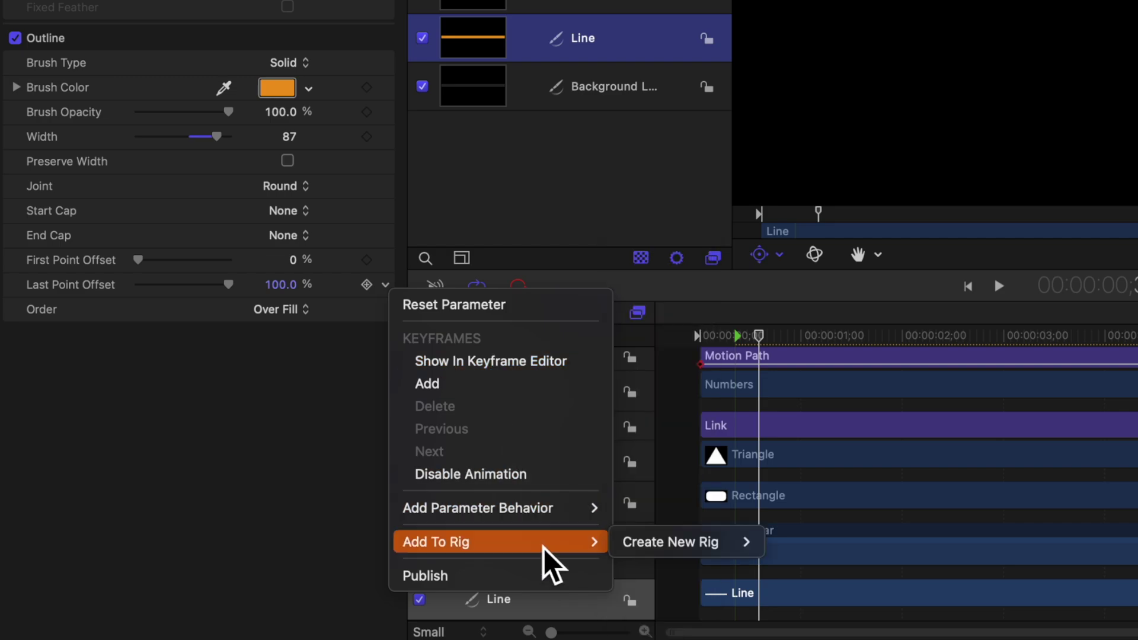
mouse_move(643, 545)
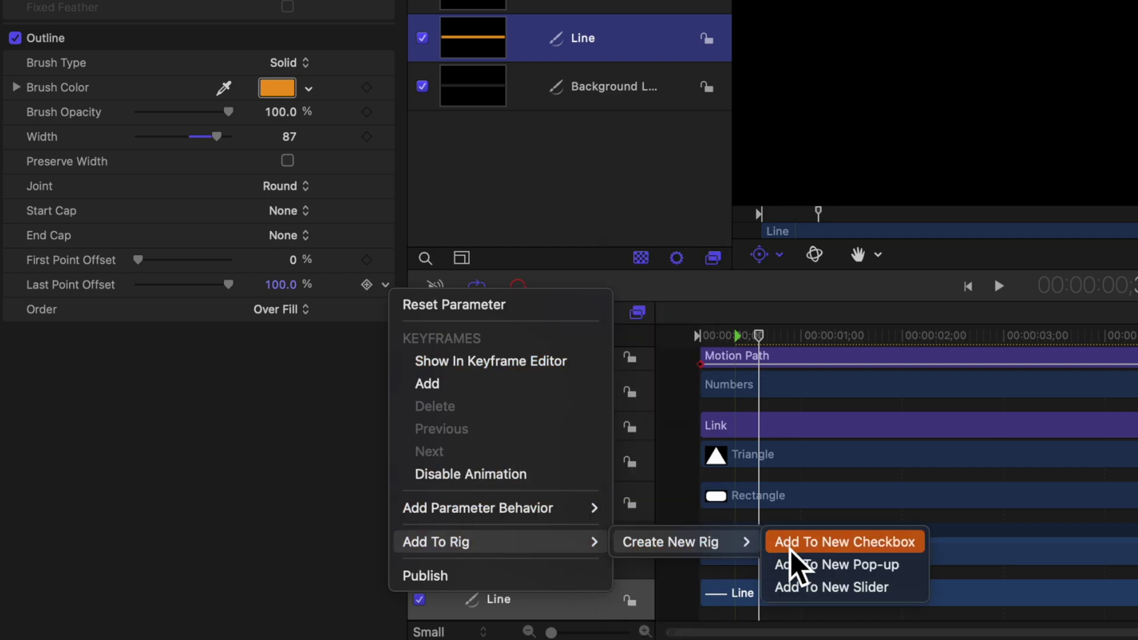
left_click(809, 592)
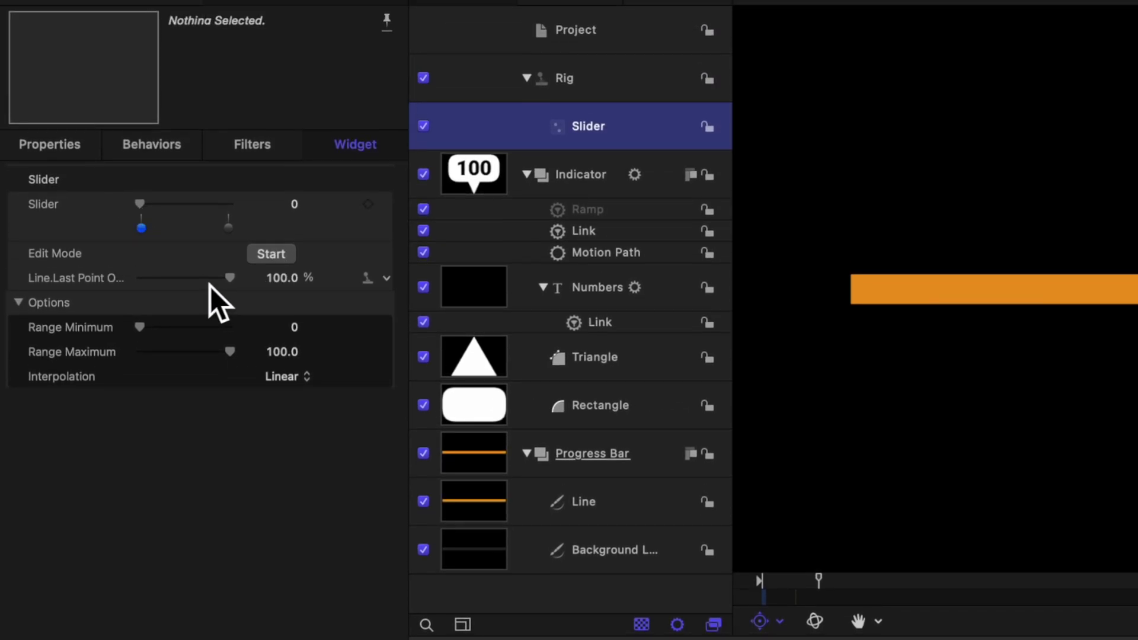
- Set the Line's Last Point Offset to 0% at the slider's minimum snapshot, and move the slider to 100
left_click_drag(211, 287, 4, 291)
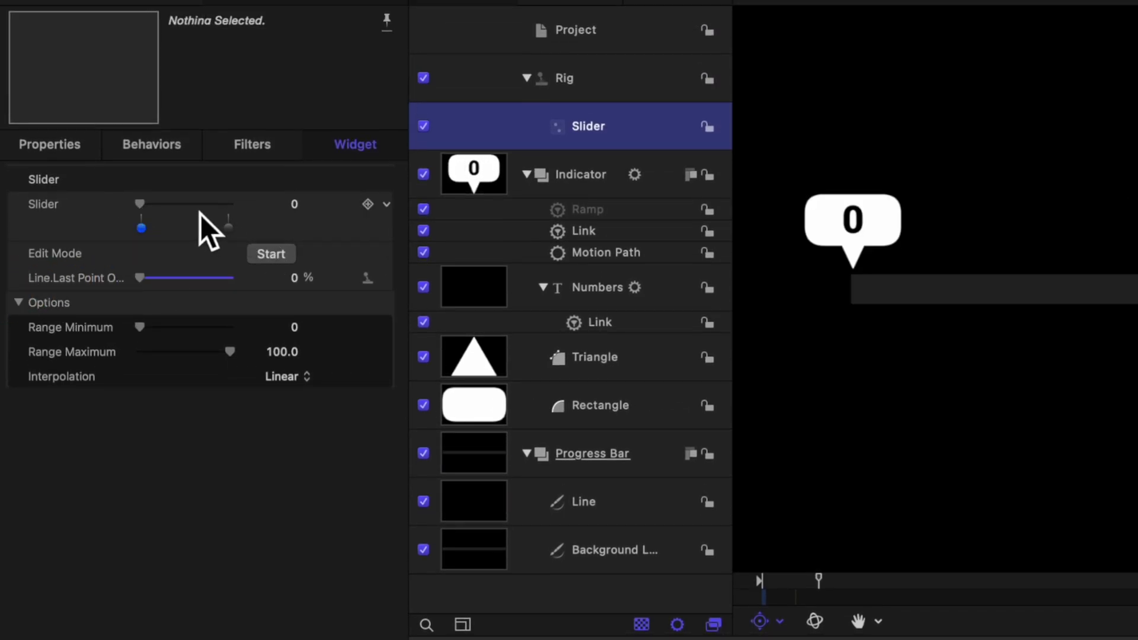
left_click_drag(200, 208, 286, 216)
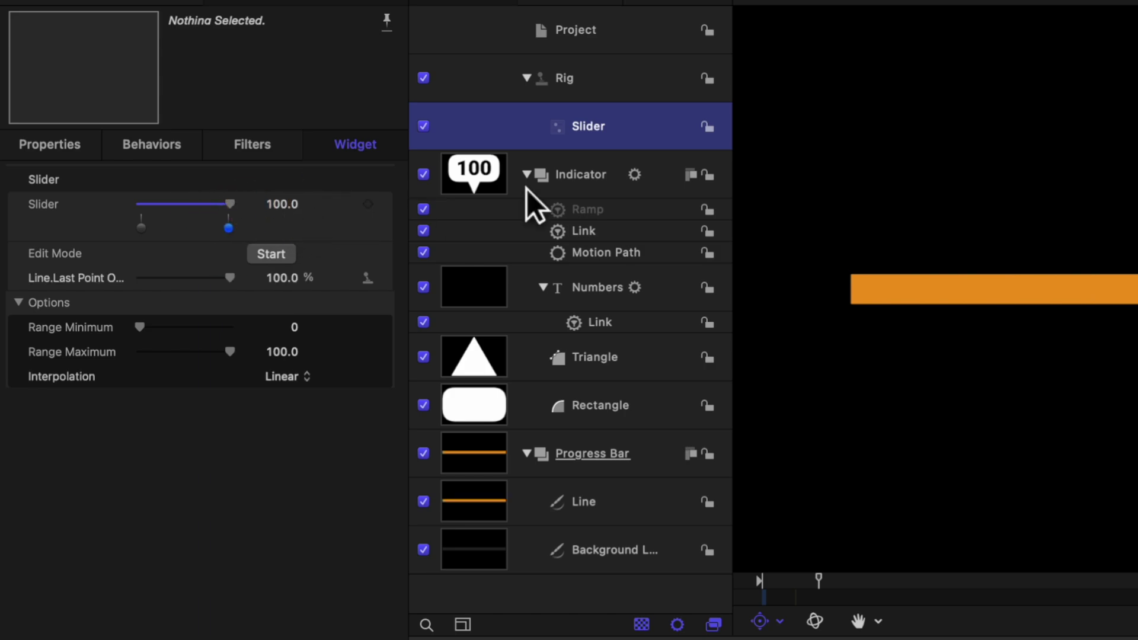
- Rename the slider widget as Progress and publish its slider parameter
double_click(604, 128)
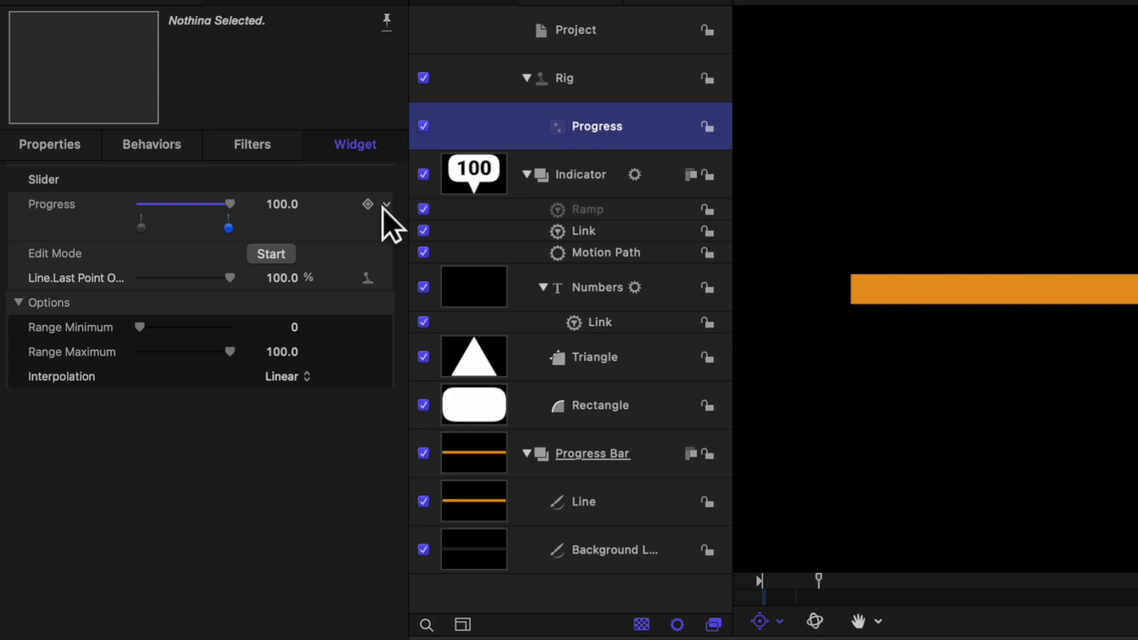
left_click(387, 205)
left_click(465, 457)
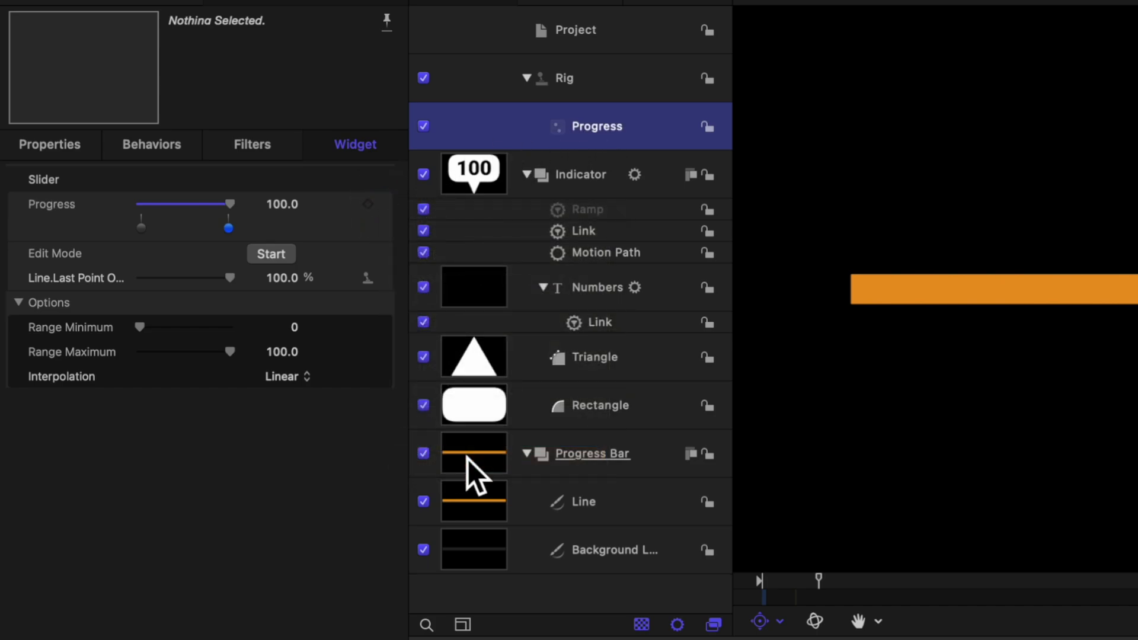
- Publish the outline Brush Color of both the Line and the Background Line
left_click(474, 499)
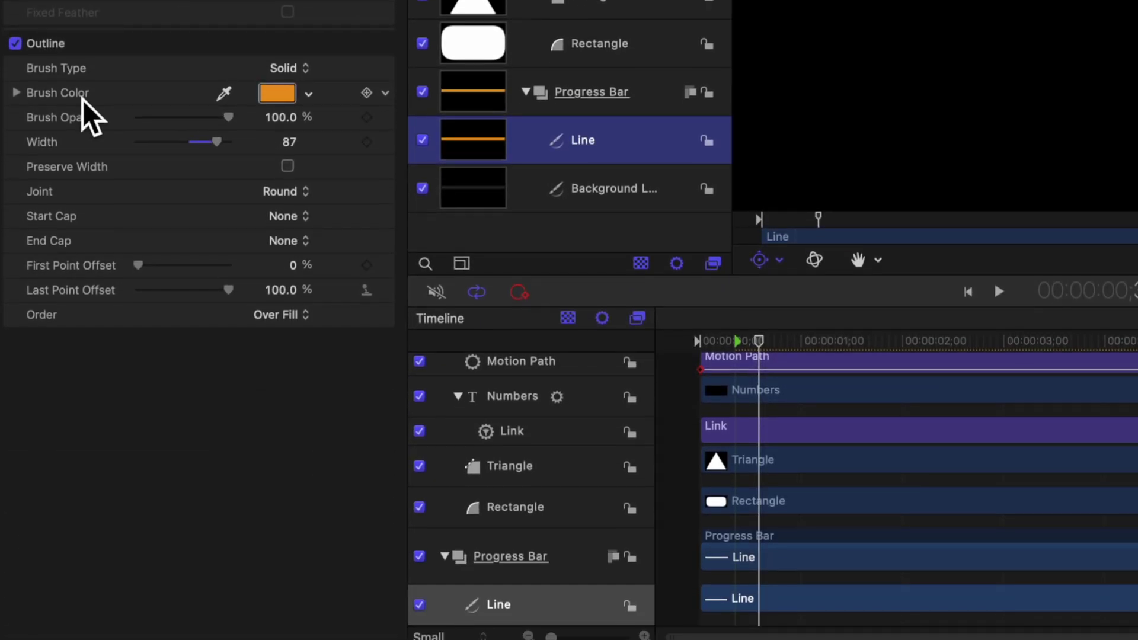
right_click(72, 398)
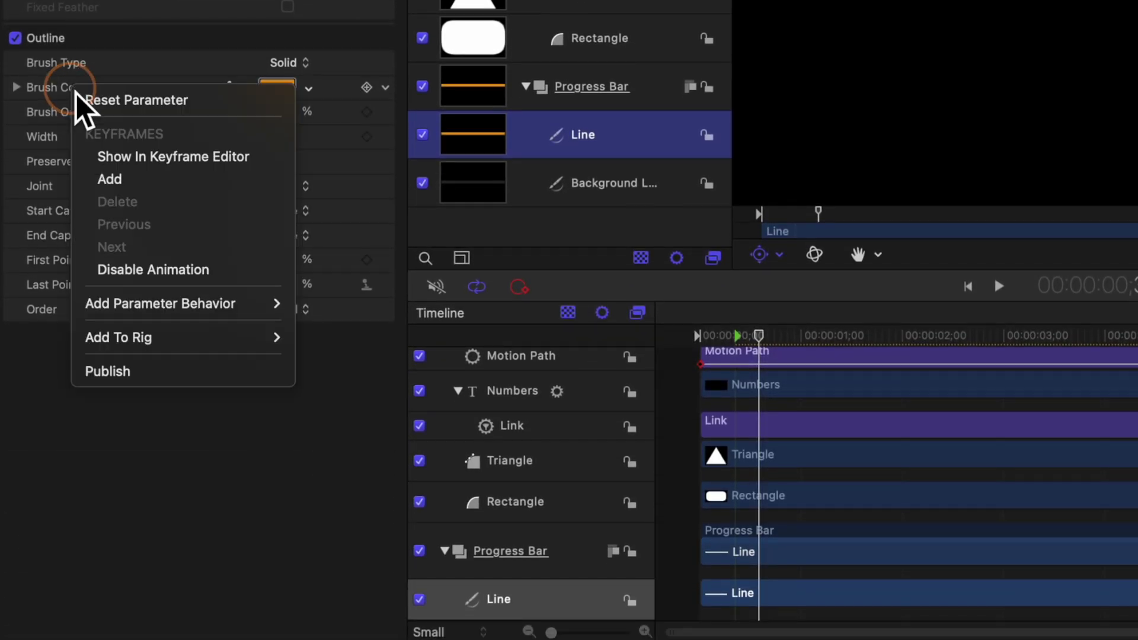
left_click(167, 373)
left_click(482, 180)
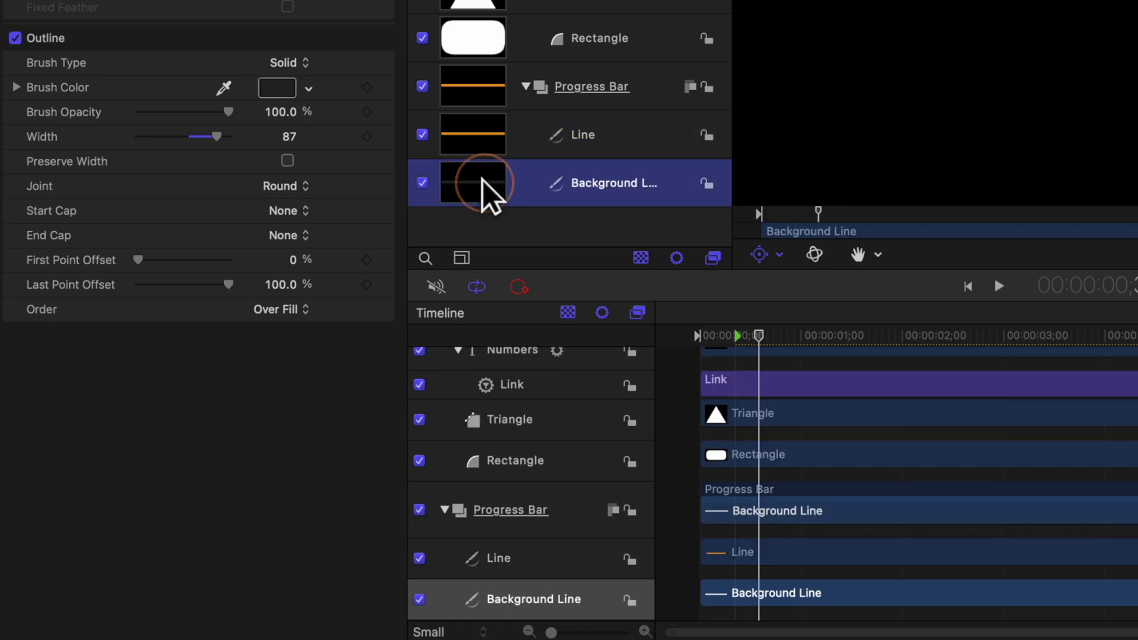
right_click(65, 88)
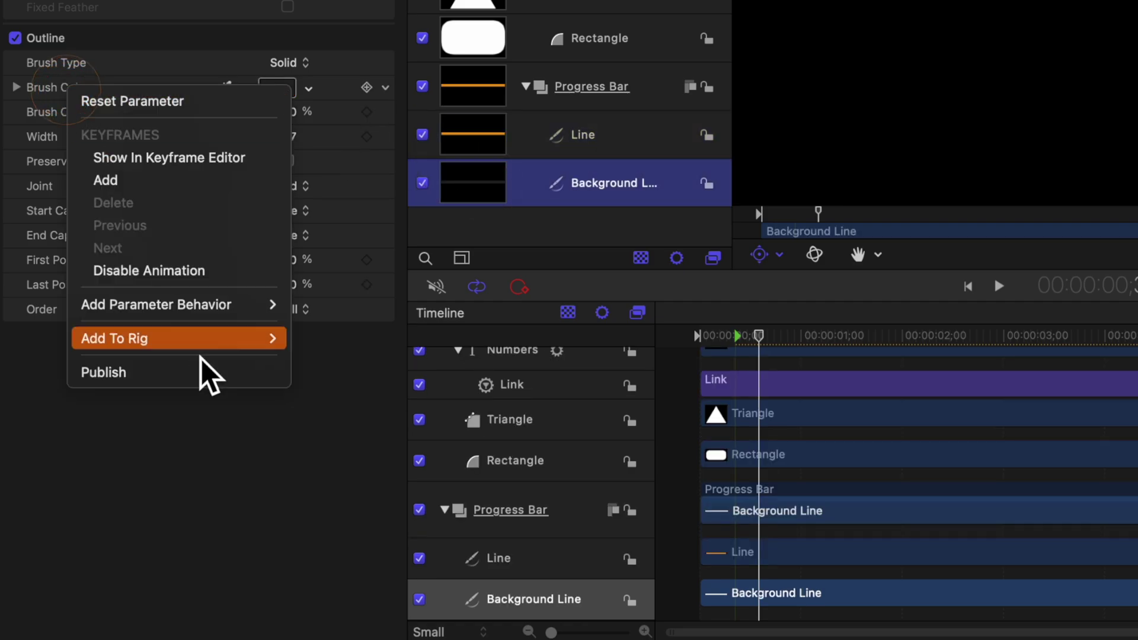
left_click(179, 379)
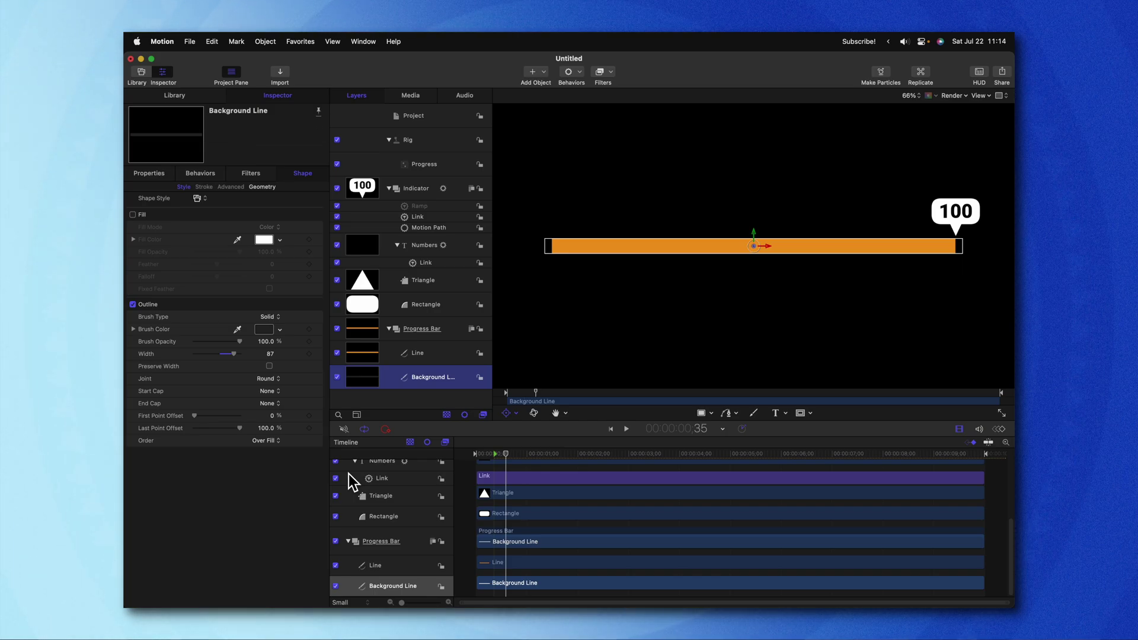
- Publish the project as a Final Cut title template named Progress Bar in the Tutorials category
key("super+shift+p")
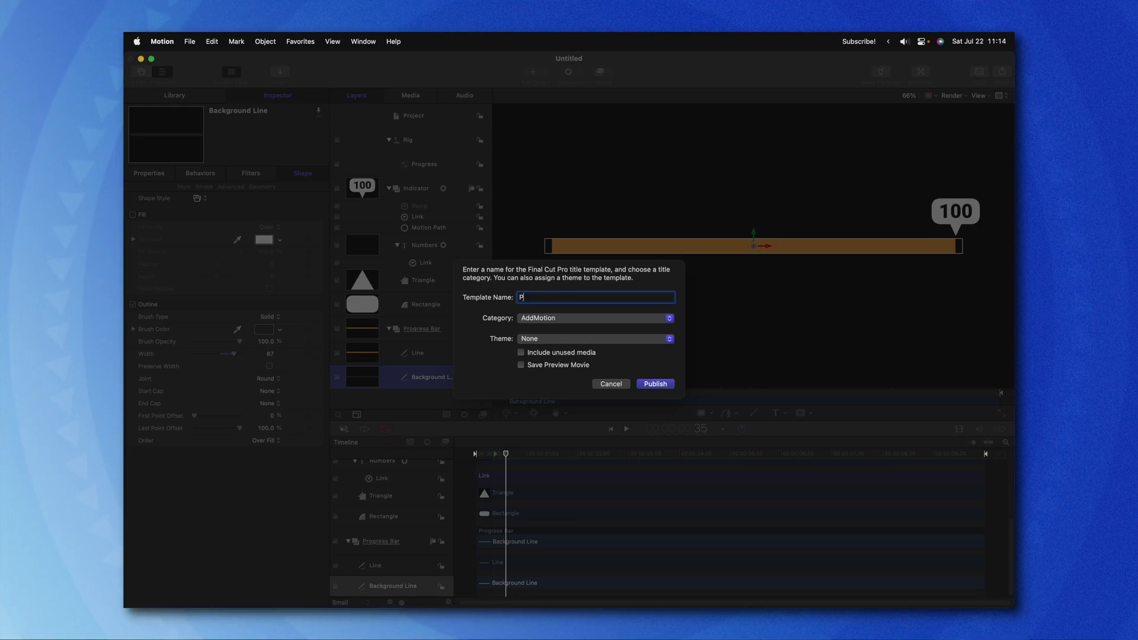
left_click(628, 321)
scroll(630, 329, "down", 10)
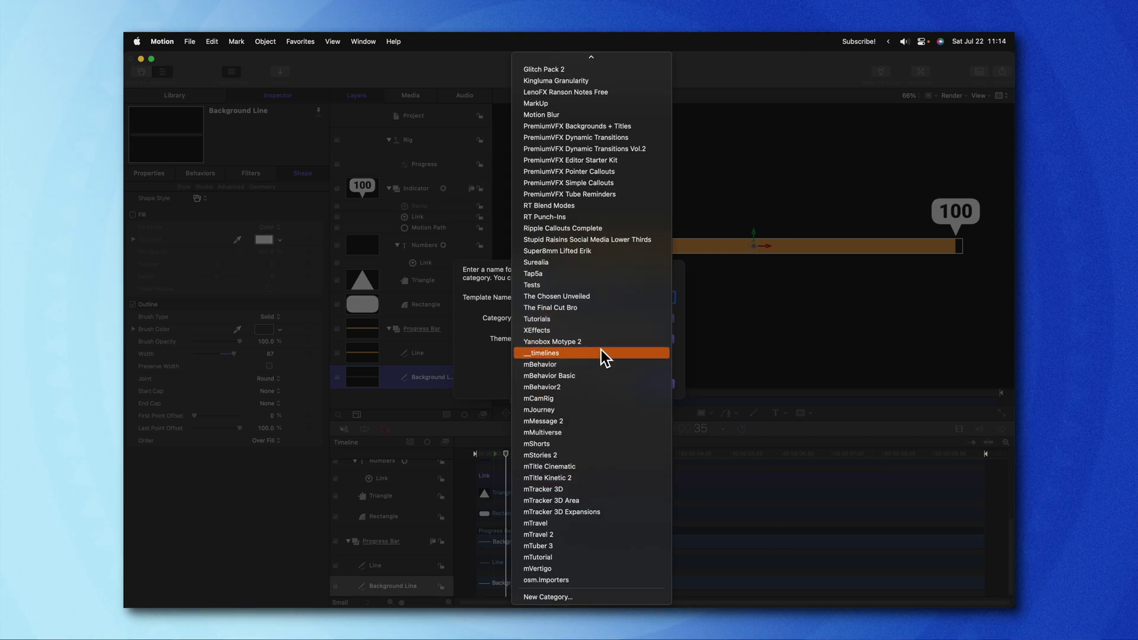
left_click(595, 320)
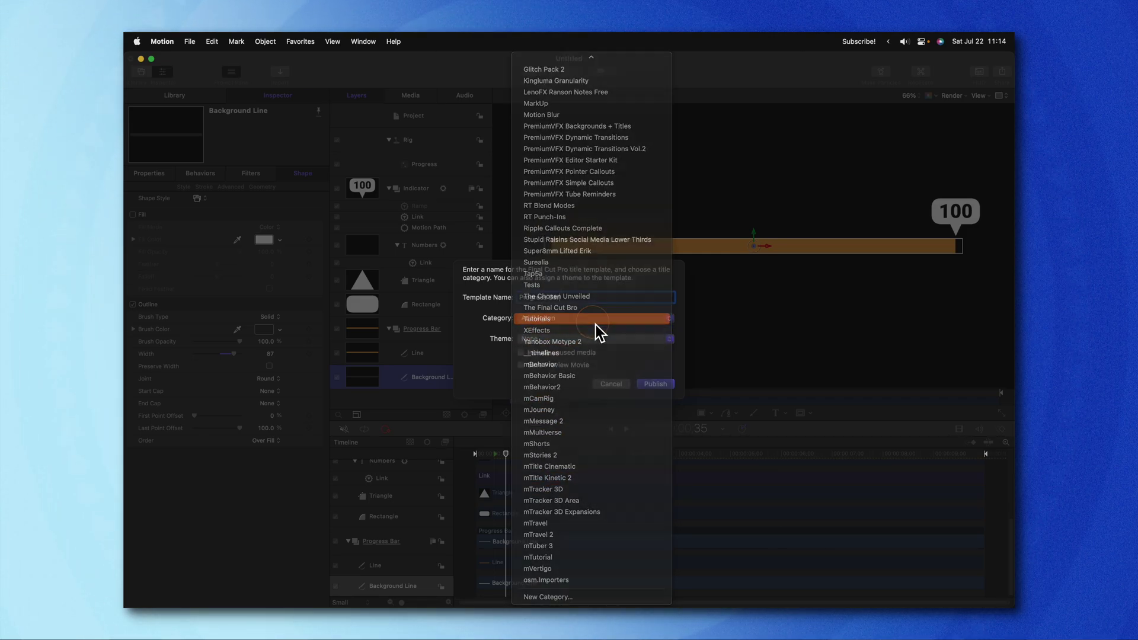
left_click(647, 384)
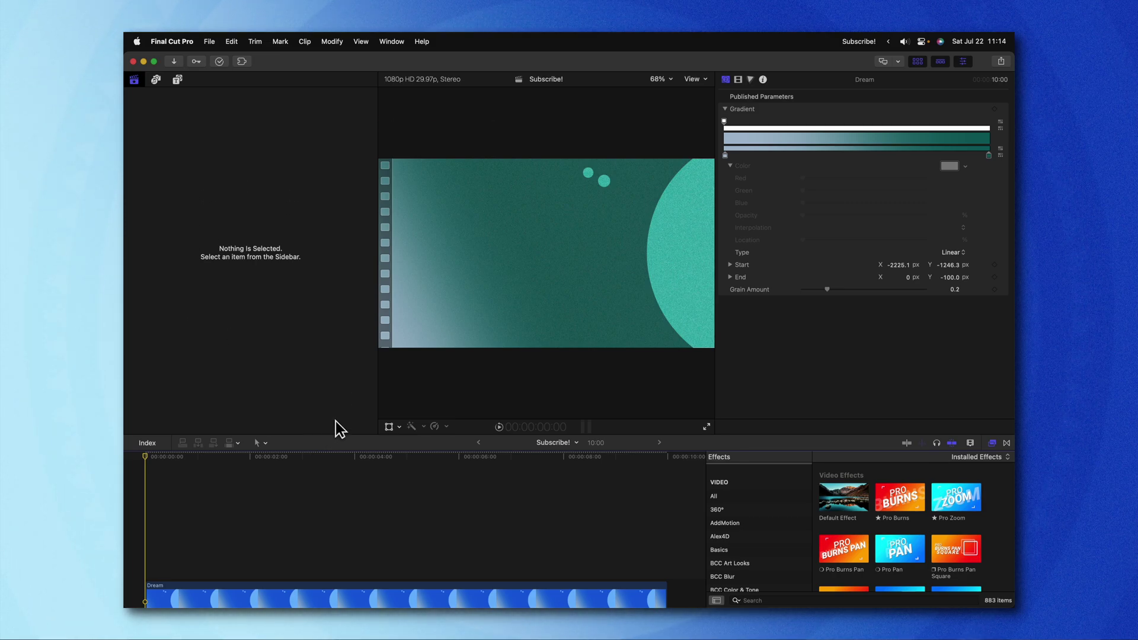
- In Final Cut Pro, place the Progress Bar title from the Tutorials category above the Dream clip at the timeline start, and play it back
left_click(177, 81)
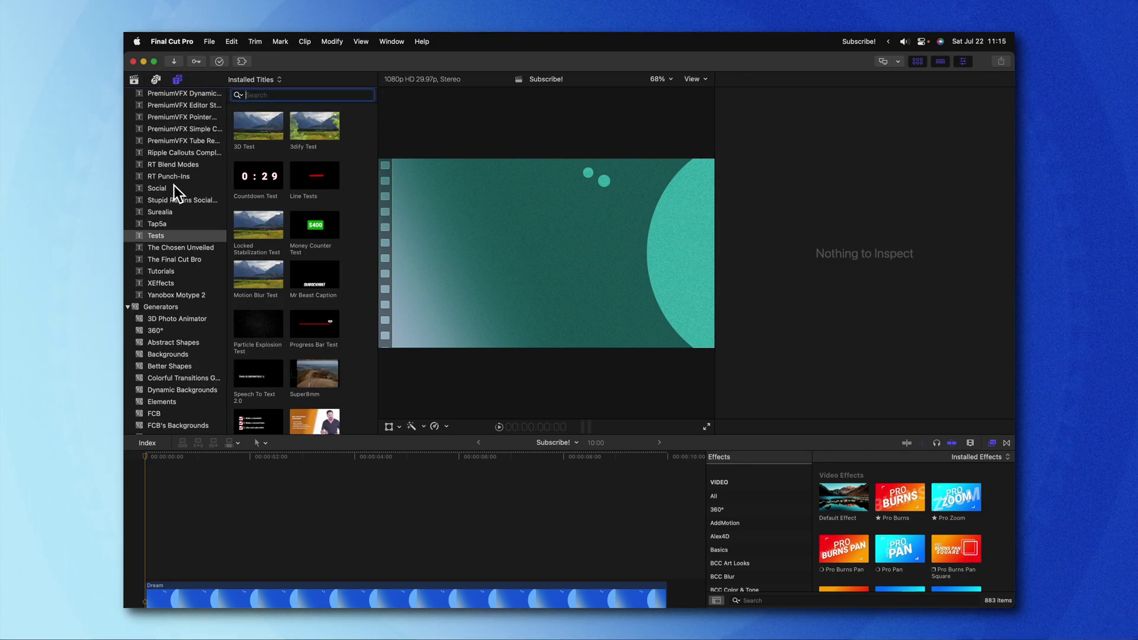
scroll(169, 212, "up", 3)
left_click(171, 282)
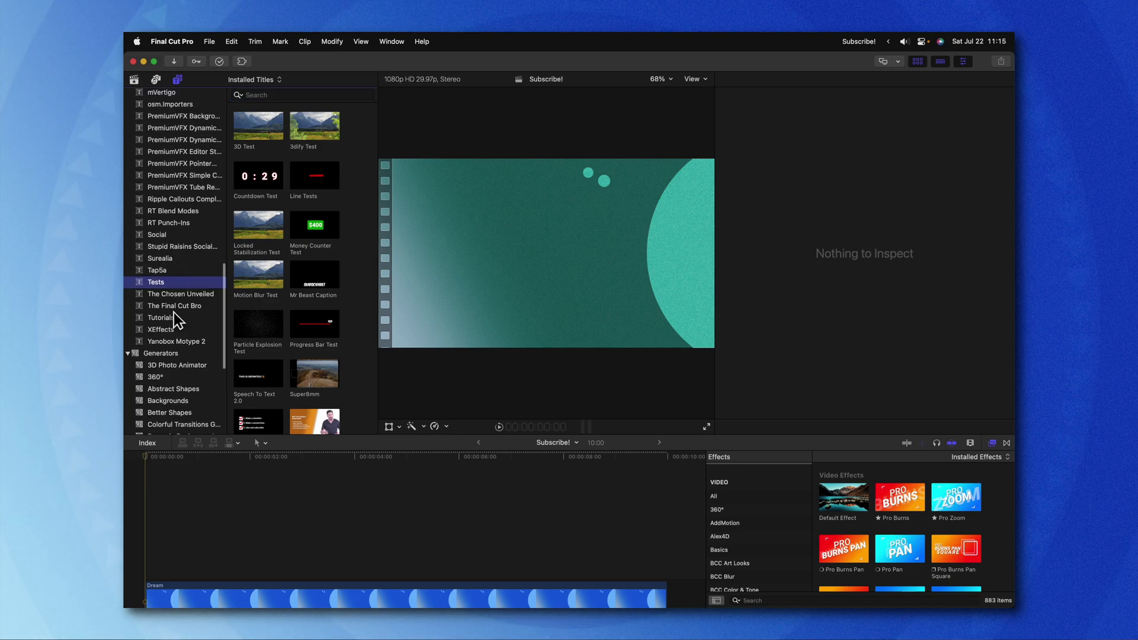
left_click(173, 317)
scroll(293, 264, "down", 5)
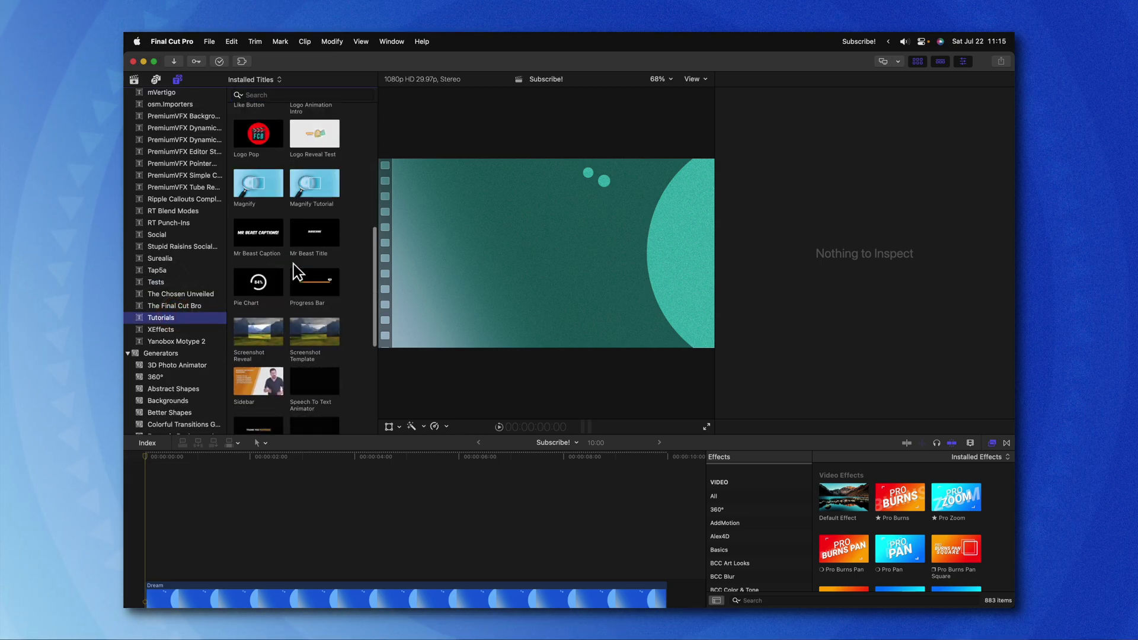
scroll(294, 264, "down", 4)
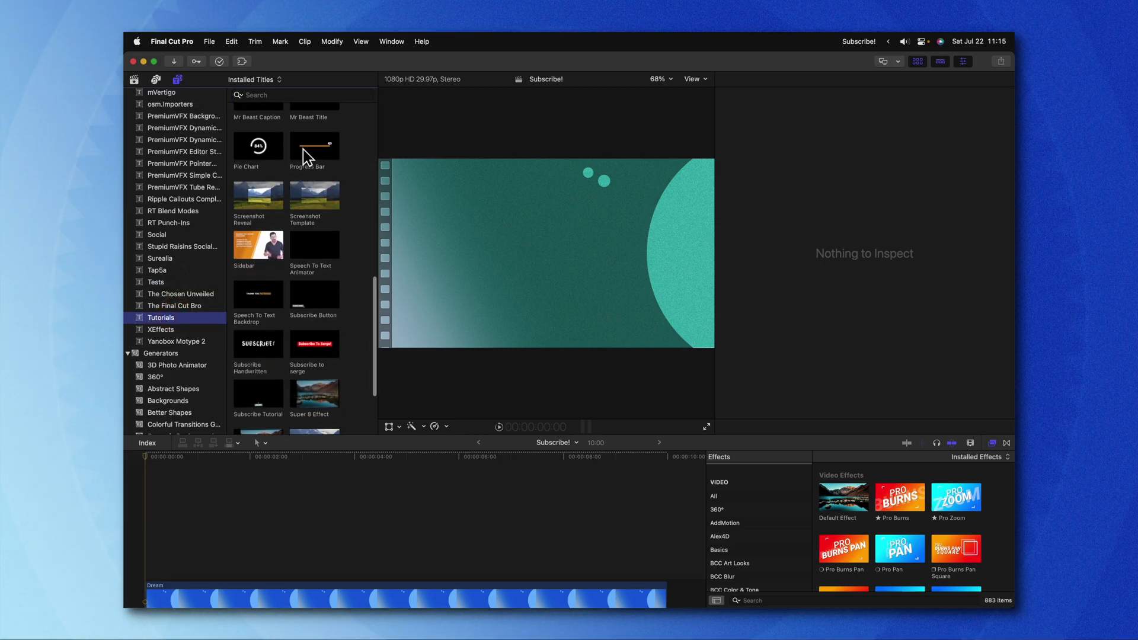
left_click_drag(303, 150, 139, 527)
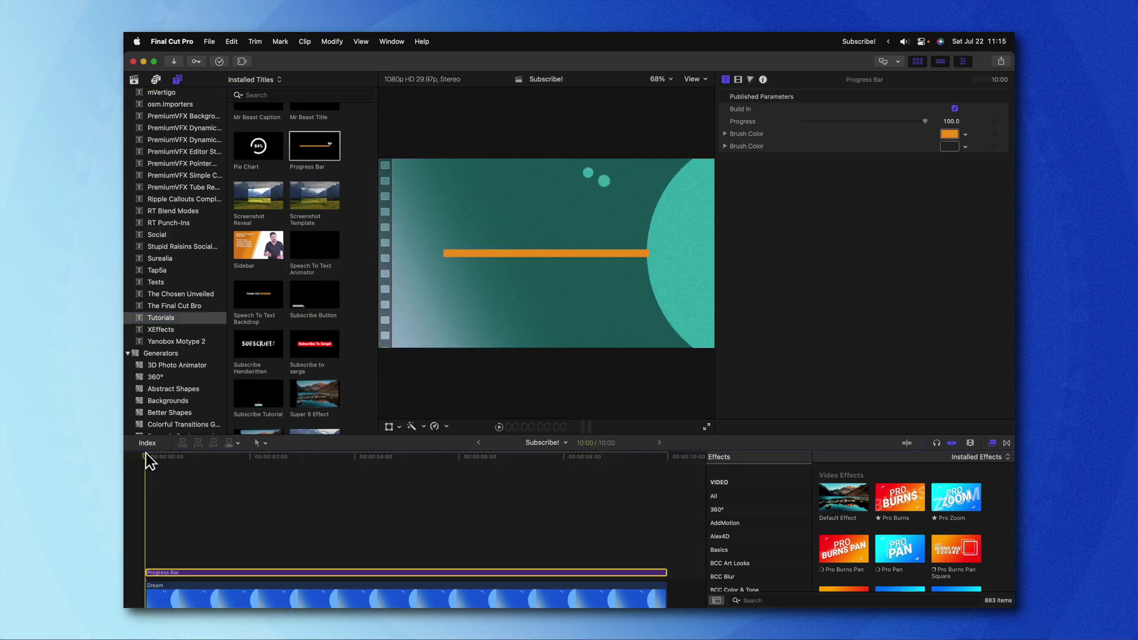
key("space")
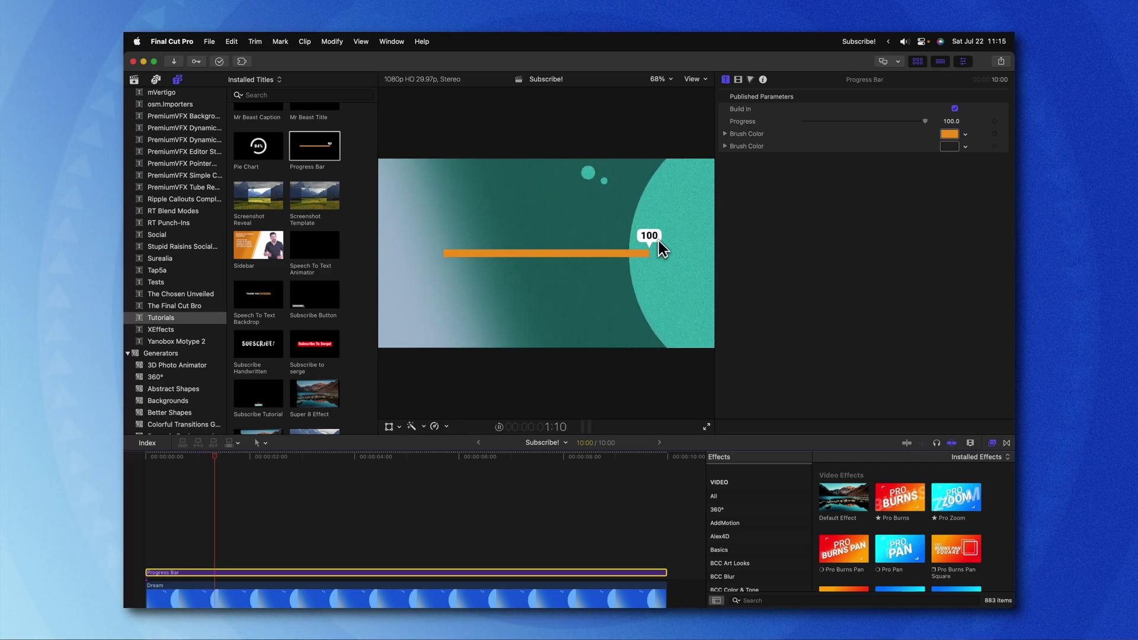
key("Home")
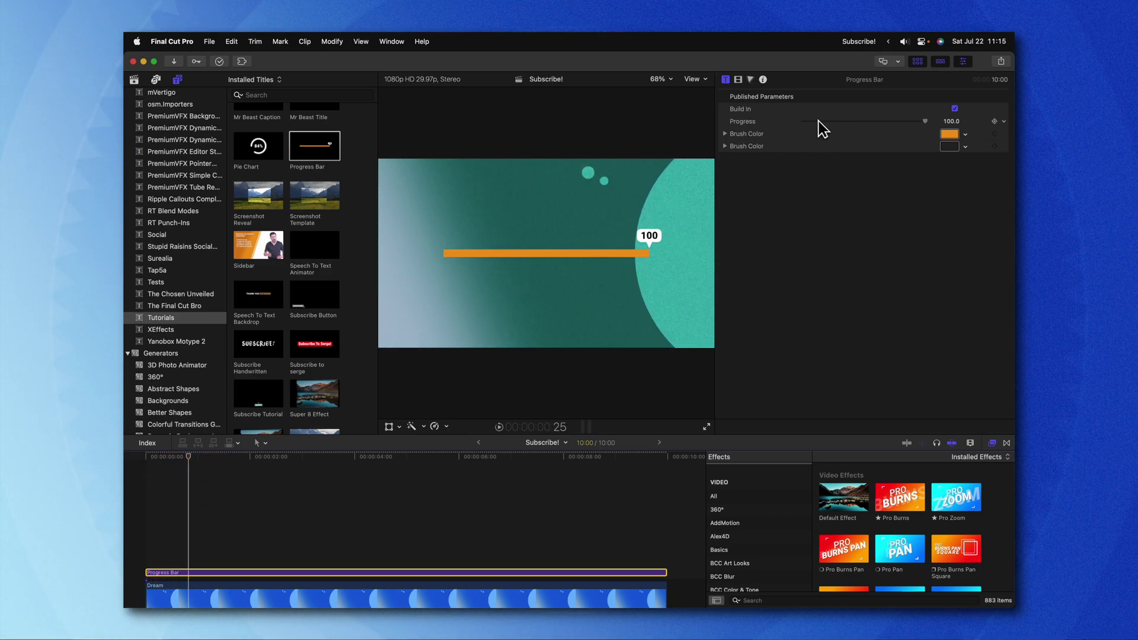
- Keyframe the title's Progress from 0 at the first frame to 100 at 1:13, and play back the animation
left_click_drag(820, 121, 791, 125)
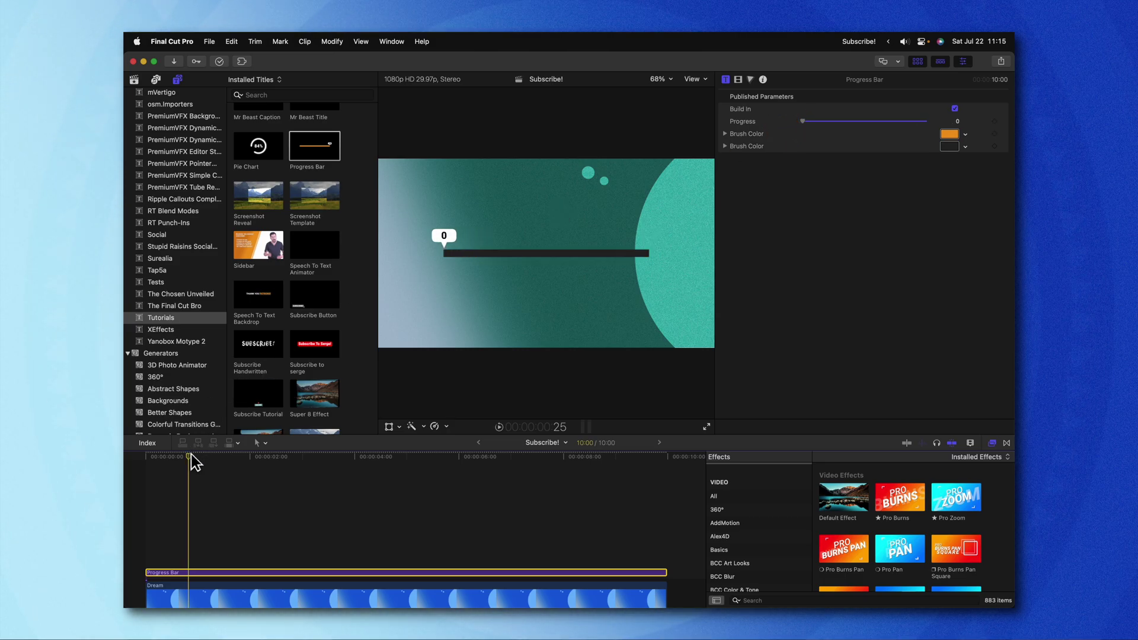
left_click_drag(192, 462, 131, 461)
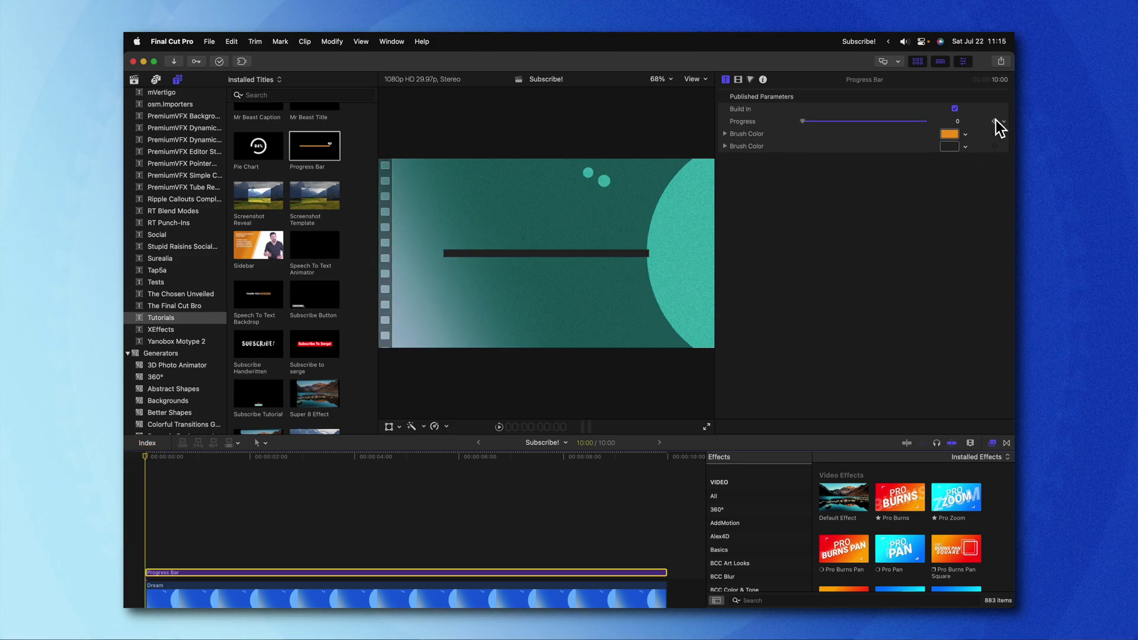
left_click(222, 456)
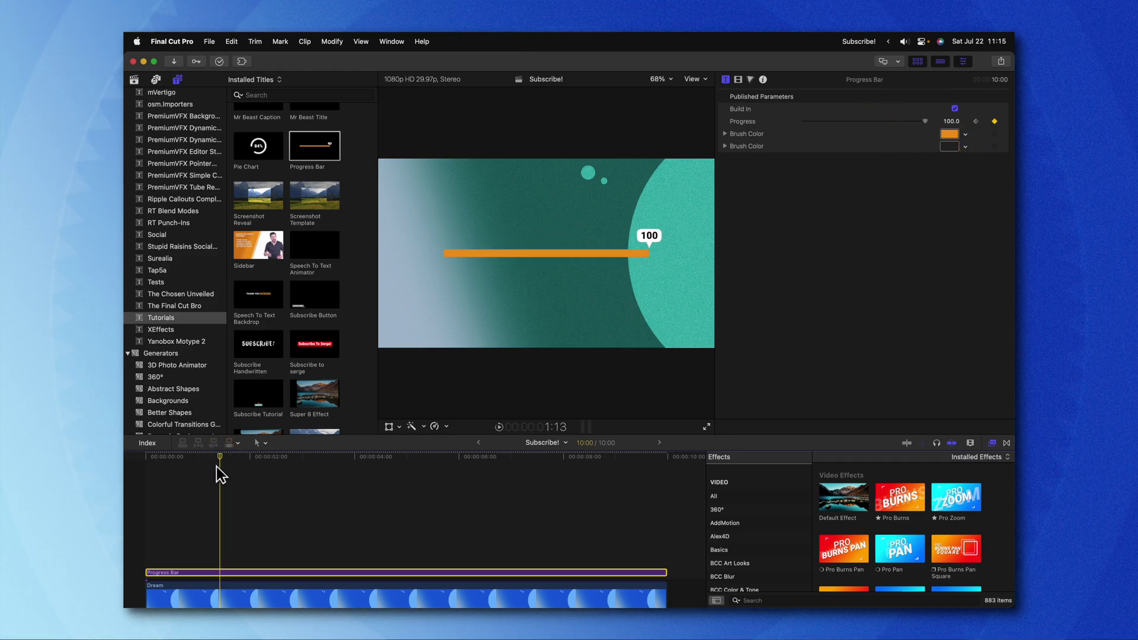
left_click_drag(215, 467, 140, 461)
key("space")
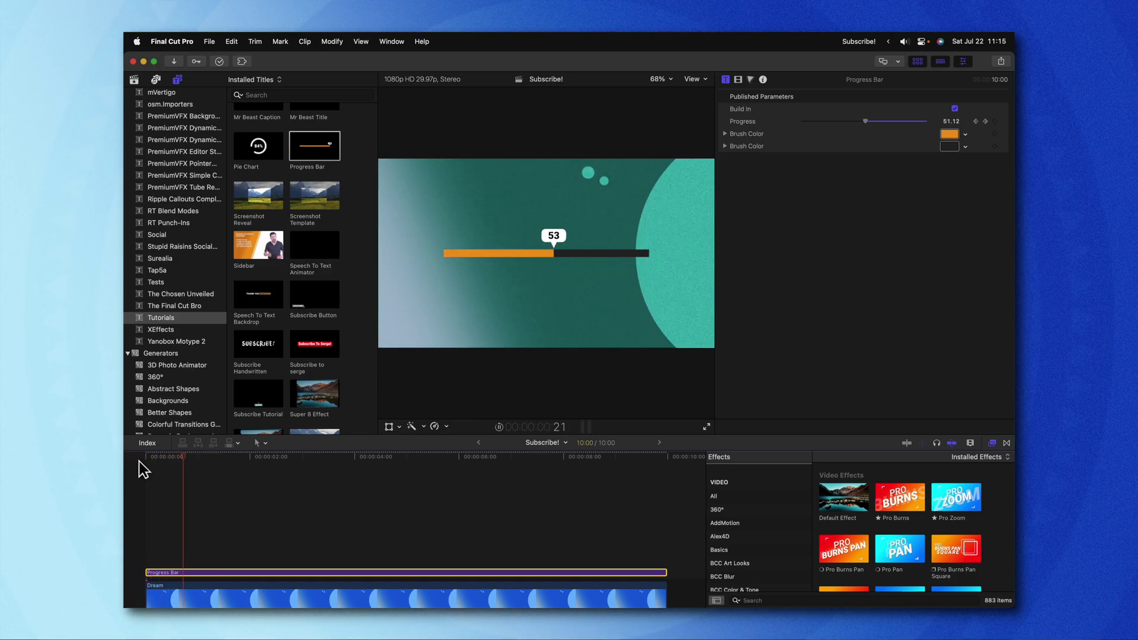